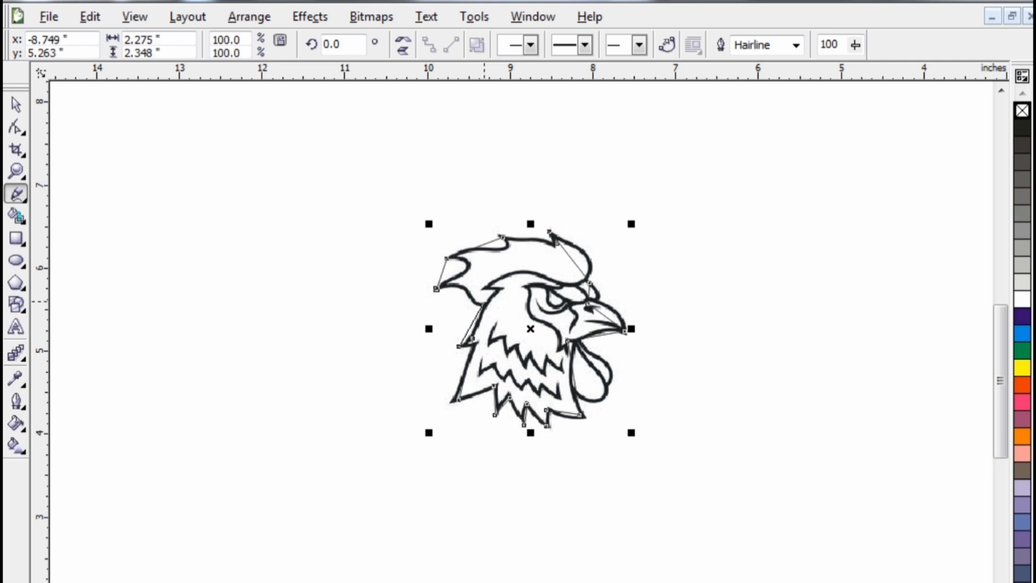
Step: Close the straight-line outline around the rooster head, apply an orange-red test fill and remove that fill again
double_click(484, 302)
click(436, 288)
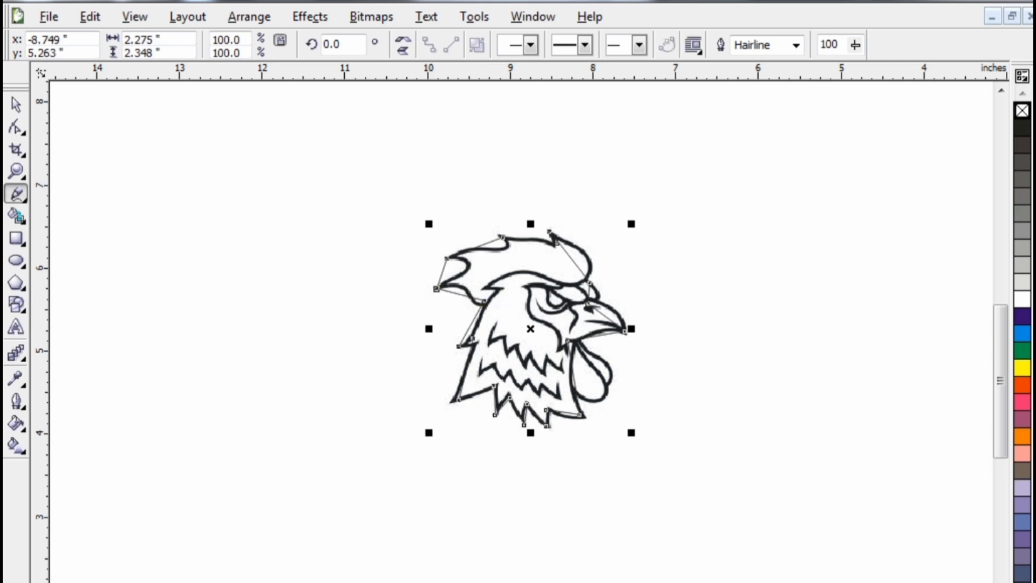
key(space)
click(1022, 384)
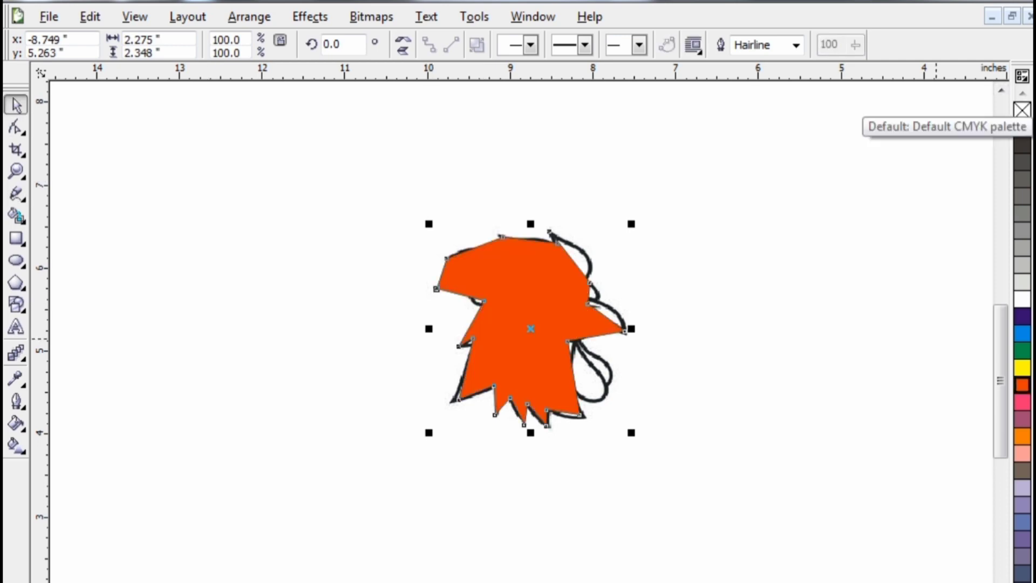
click(1022, 110)
Step: Convert the comb's upper rear outline segment to a curve and bend it along the sketch between the two upper rear tips
click(15, 127)
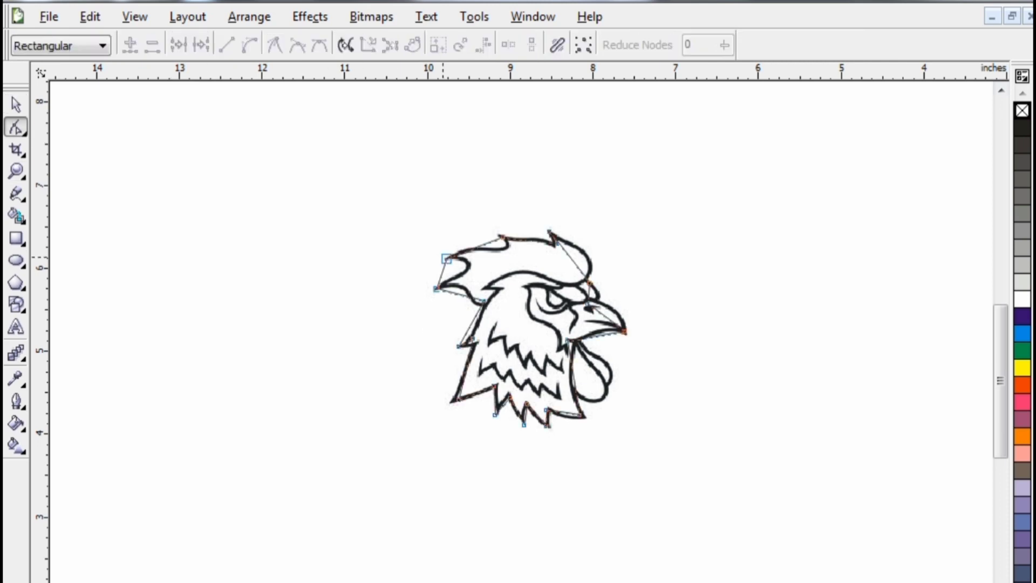
scroll(447, 258, up, 1)
scroll(795, 398, up, 1)
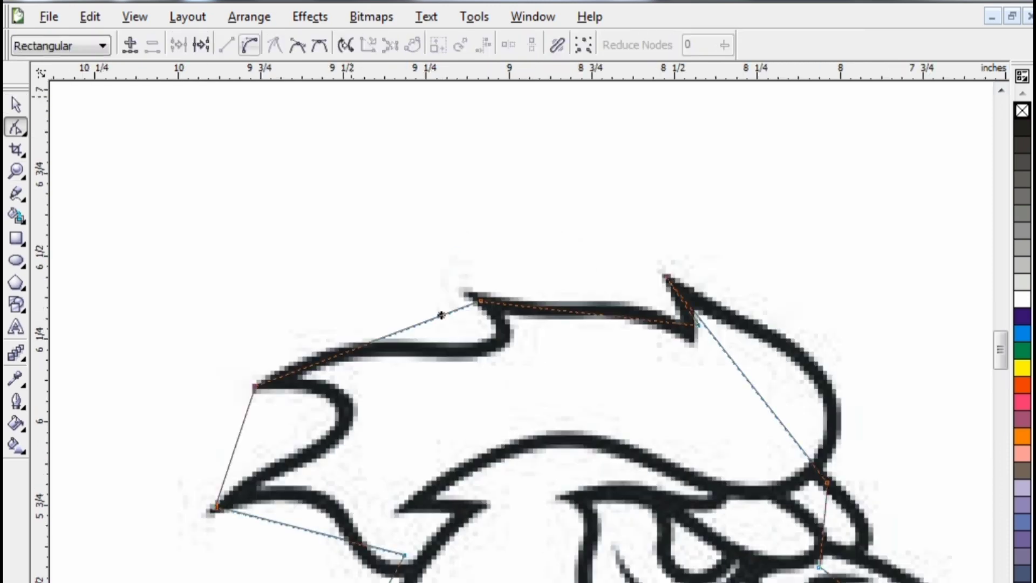
click(481, 301)
drag(407, 329, 555, 384)
drag(328, 323, 326, 304)
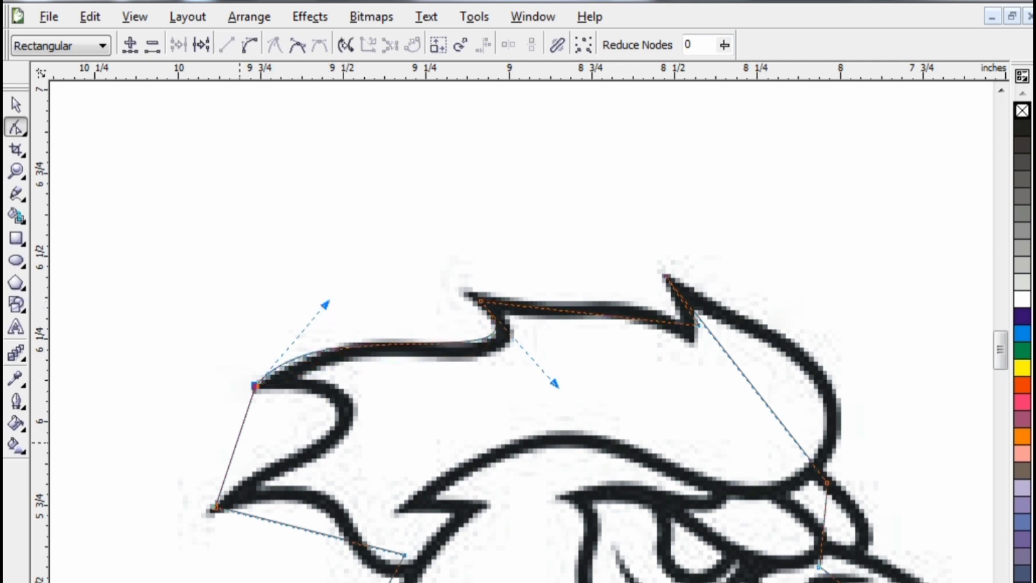
Step: Convert the segment between the comb's two rearmost tips to a curve and shape it to the inward notch
click(236, 444)
click(249, 44)
drag(244, 426, 454, 380)
drag(227, 469, 252, 487)
Step: Curve the comb's lower rear segment along the sketch and move its end node onto the junction with the neck
click(258, 518)
click(250, 45)
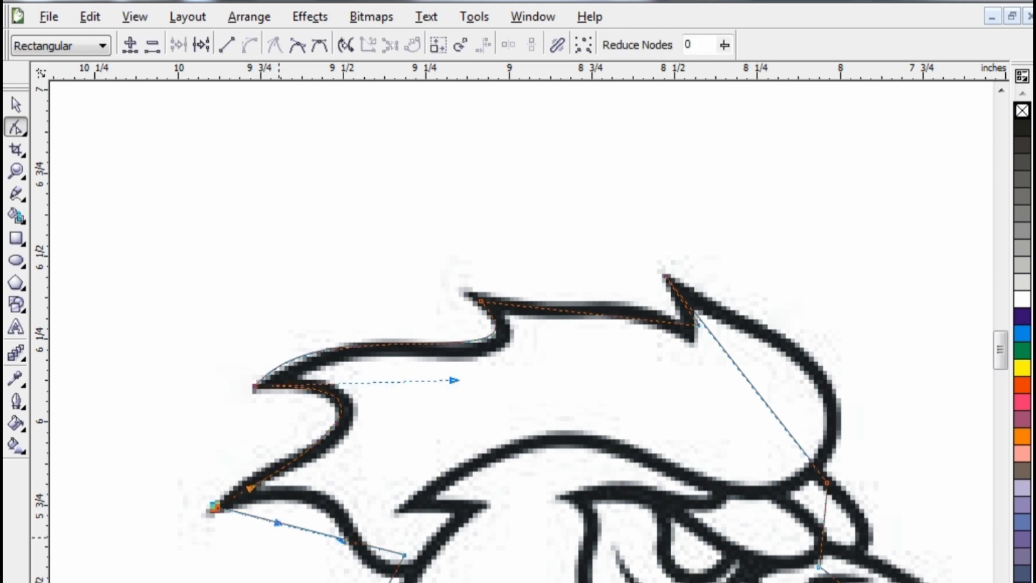
drag(278, 523, 339, 484)
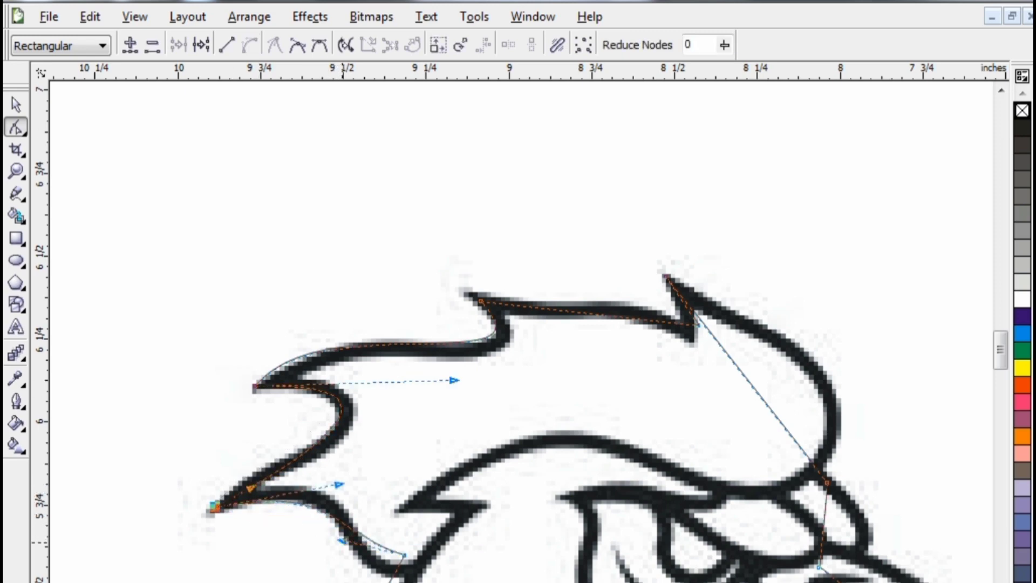
drag(341, 540, 332, 580)
drag(405, 556, 407, 577)
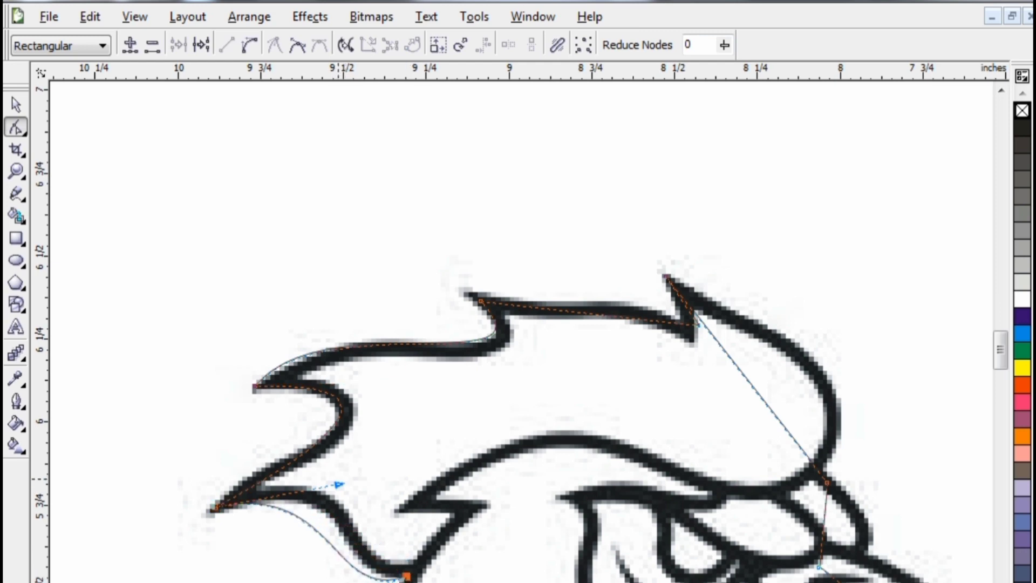
click(215, 505)
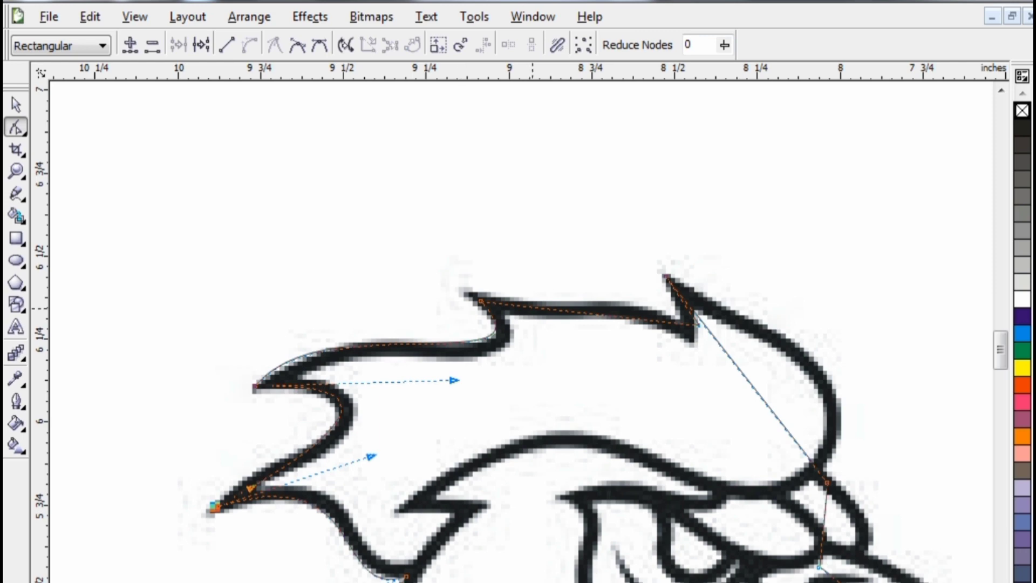
Step: Curve the comb's top segment between the middle tip and front notch, and align its end nodes and adjoining curve with the sketch
click(698, 323)
click(481, 300)
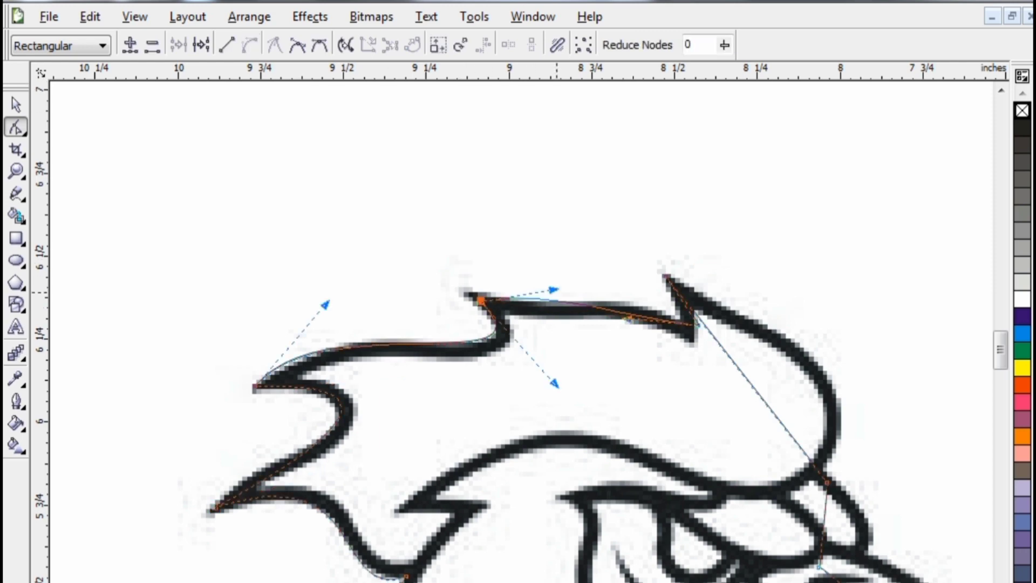
drag(629, 318, 660, 292)
drag(553, 289, 558, 308)
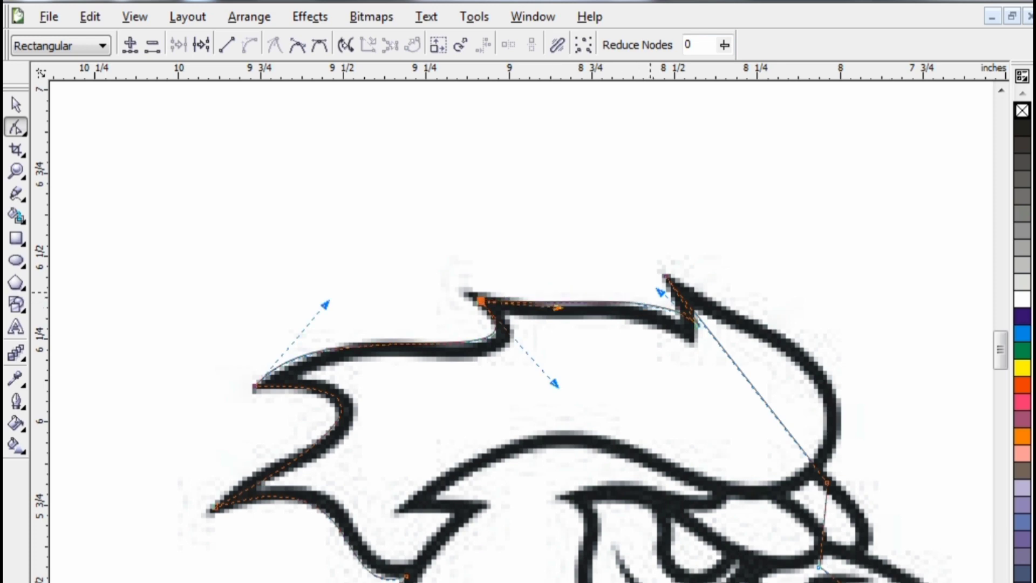
drag(699, 325, 677, 325)
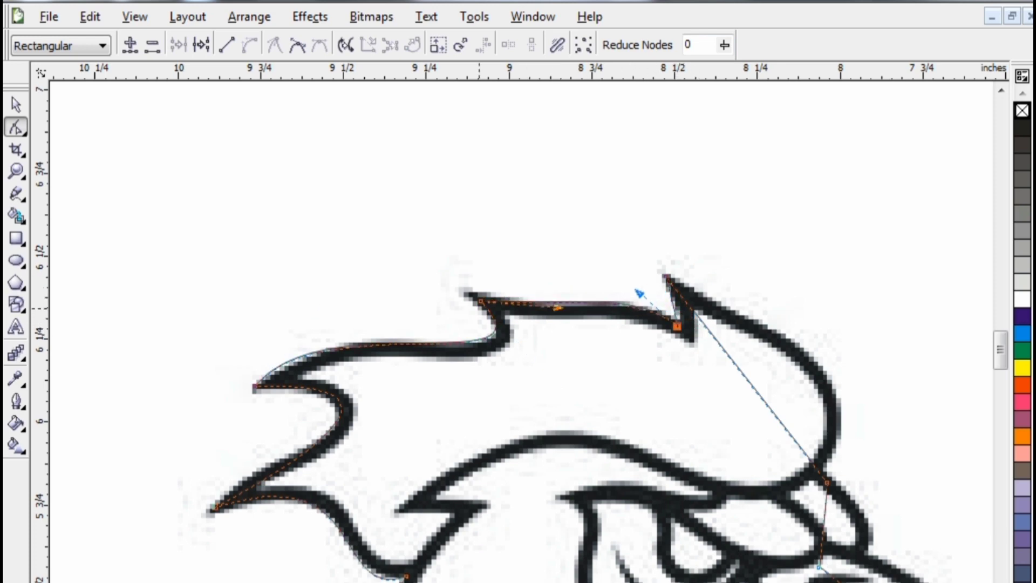
drag(481, 301, 465, 291)
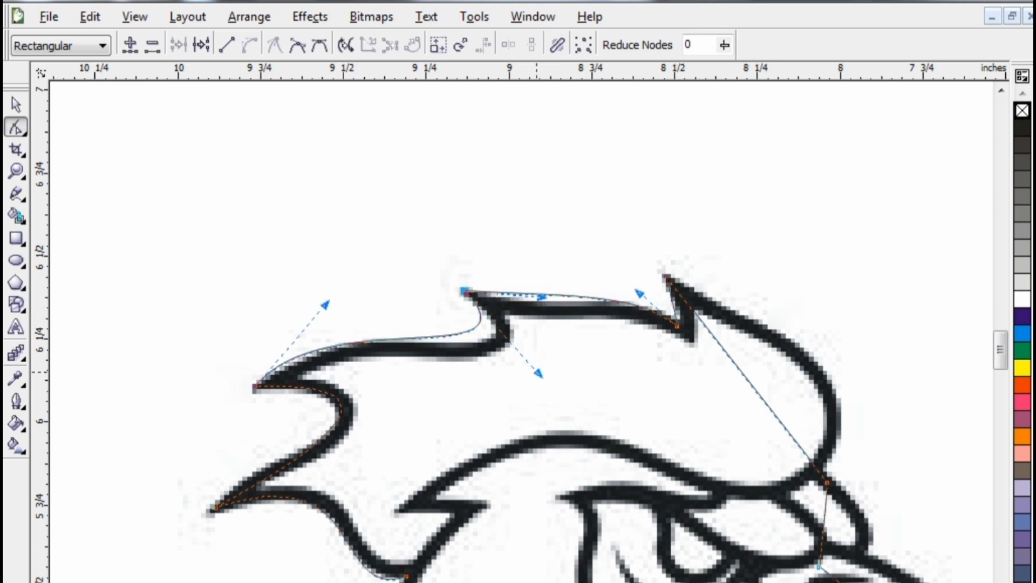
drag(542, 374, 576, 387)
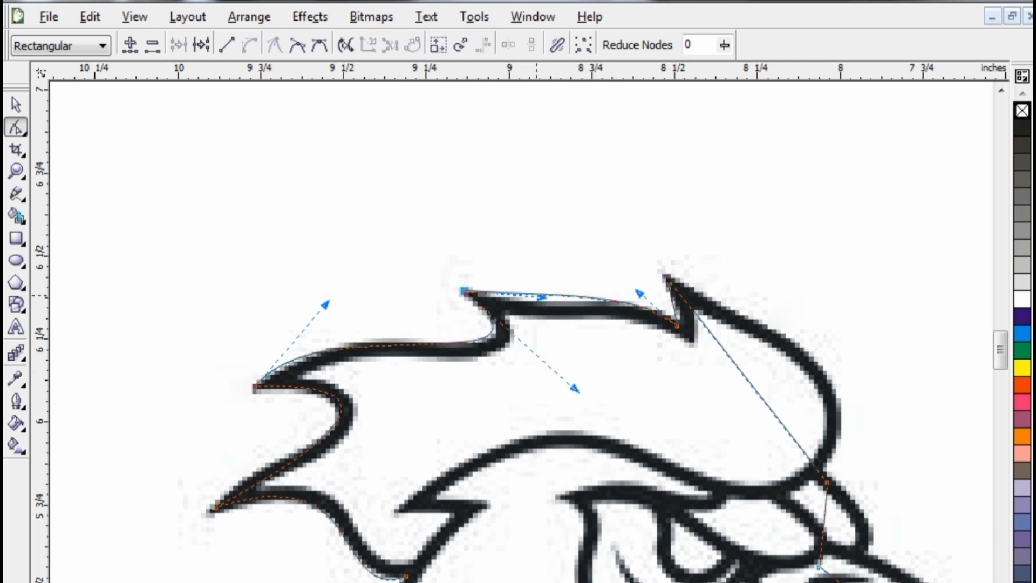
drag(537, 295, 542, 302)
Step: Bend the comb's front segment around the rounded forehead and move its lower node to where the comb meets the small lobe
click(786, 428)
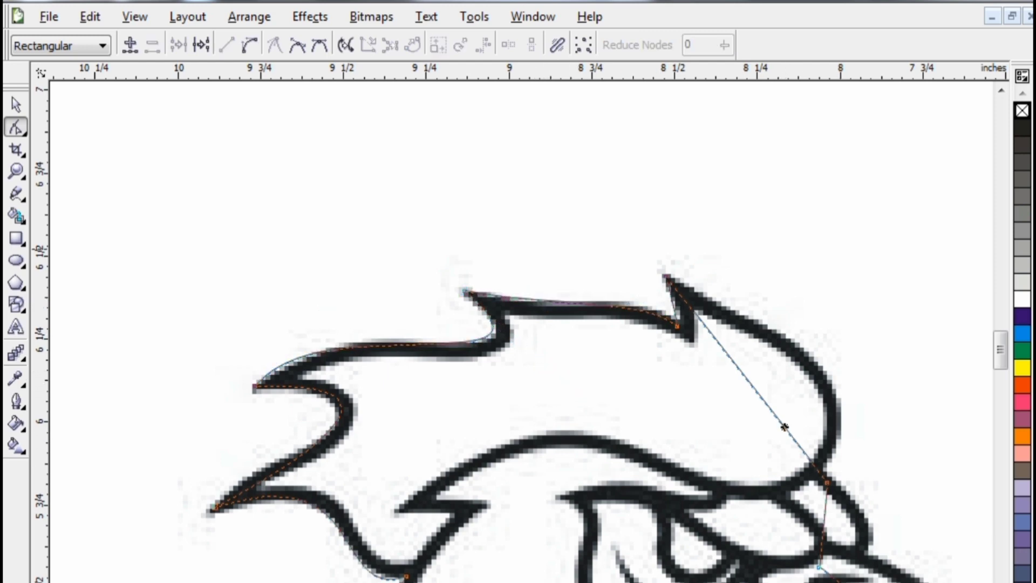
drag(775, 417, 878, 293)
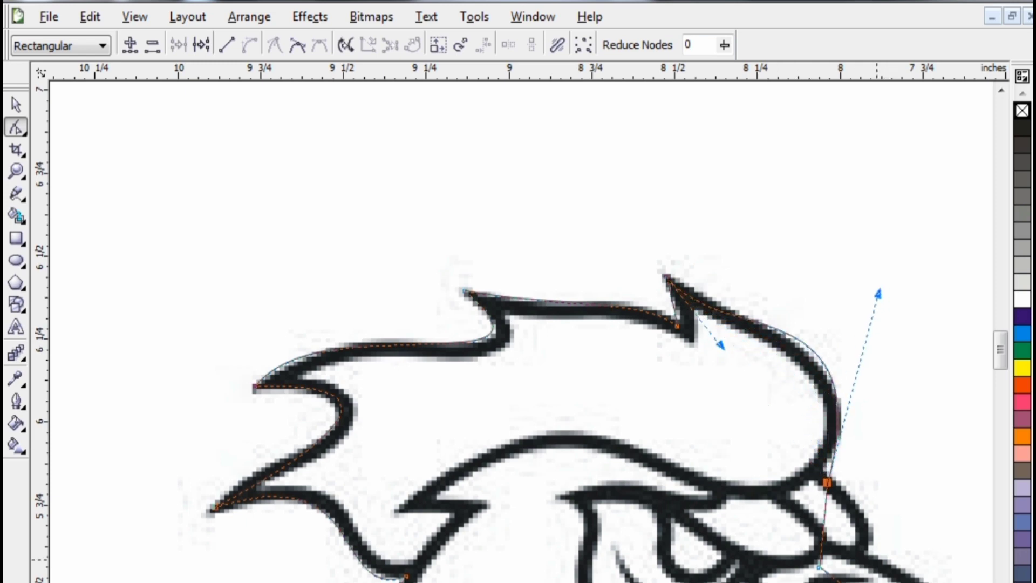
drag(827, 481, 820, 473)
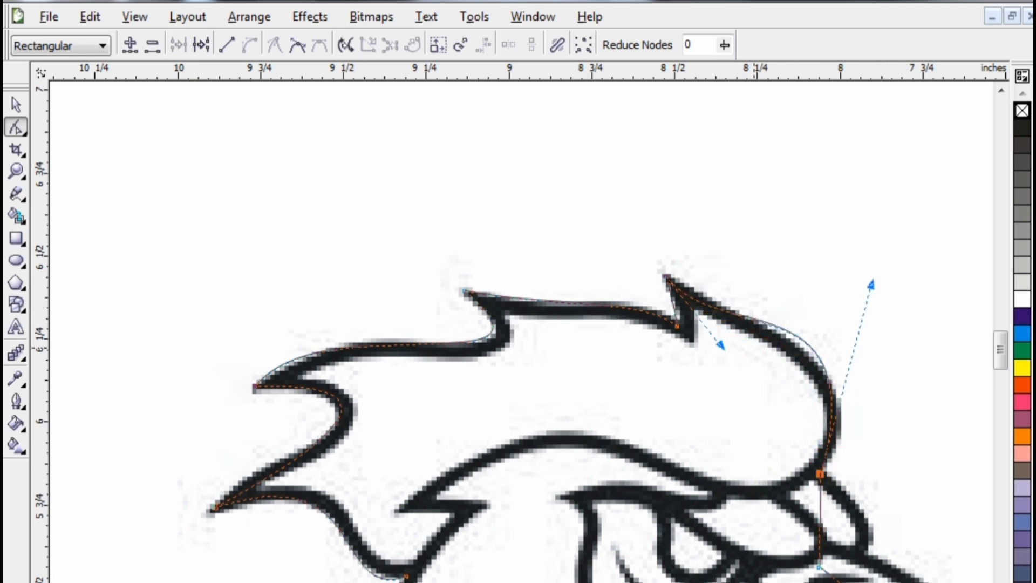
drag(720, 345, 719, 342)
drag(871, 284, 859, 288)
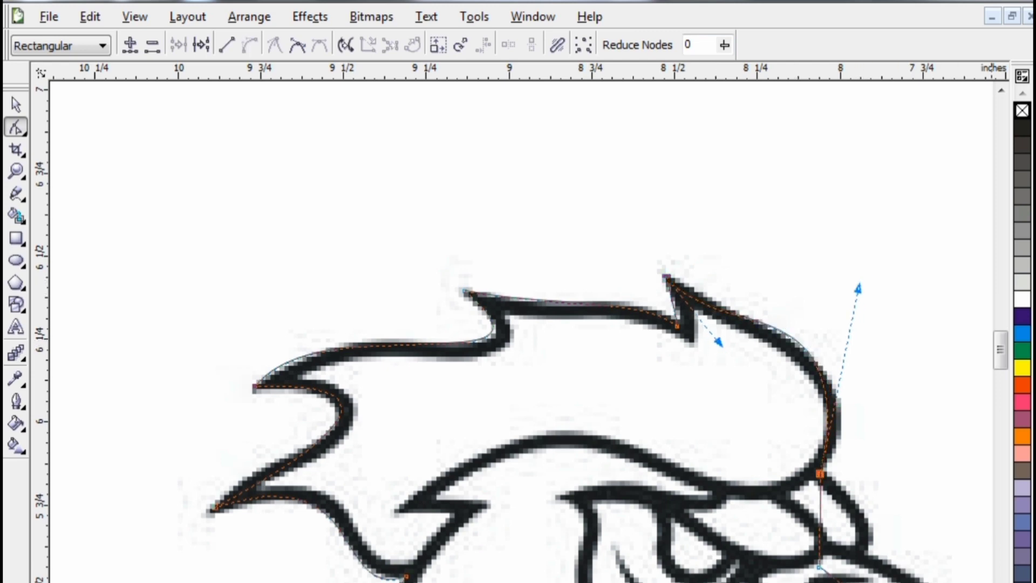
Step: Convert the short segment above the beak to a curve, bulge it around the small lobe and move its lower node onto the beak's base
drag(1000, 349, 1000, 362)
click(817, 351)
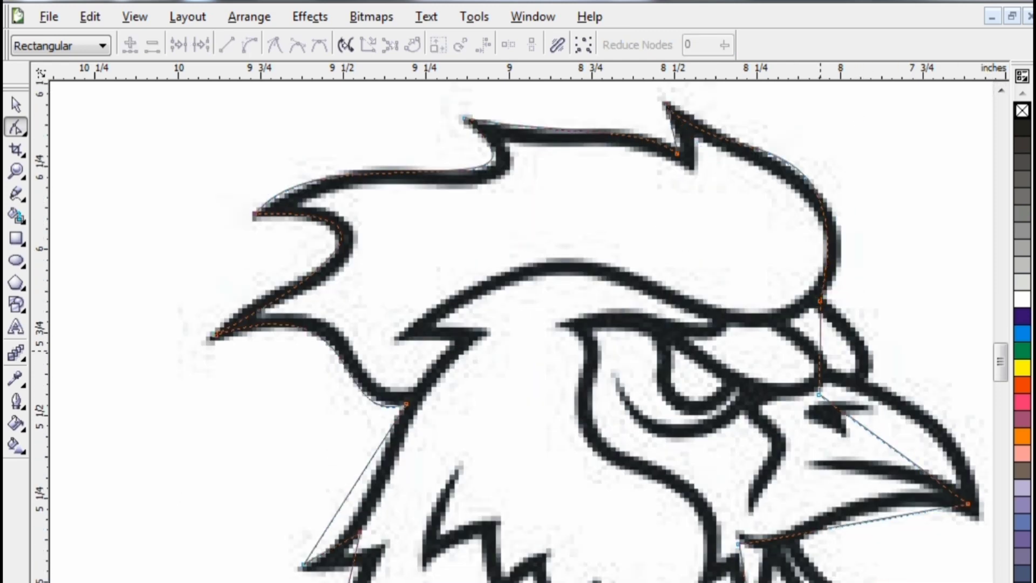
click(819, 350)
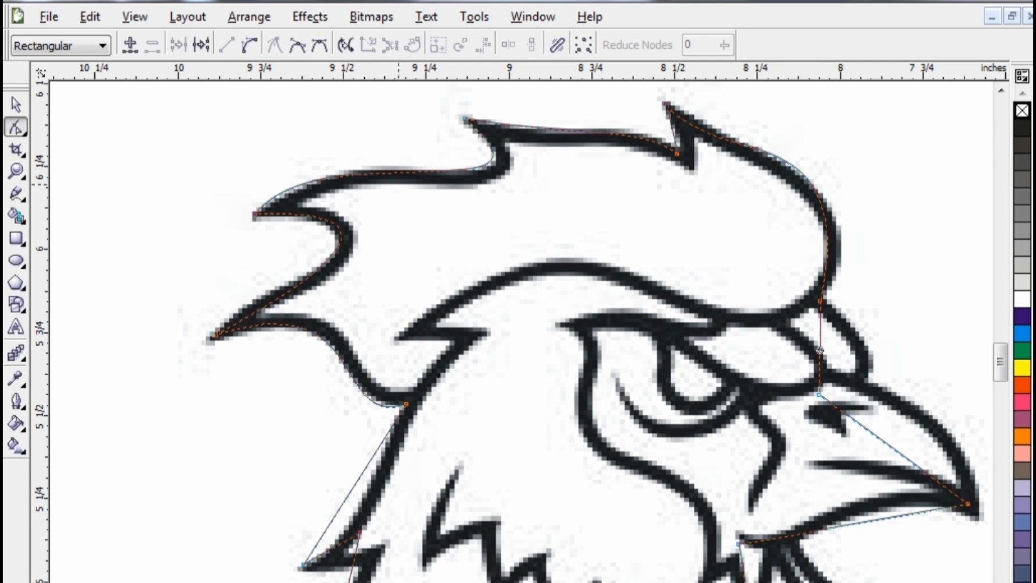
click(249, 44)
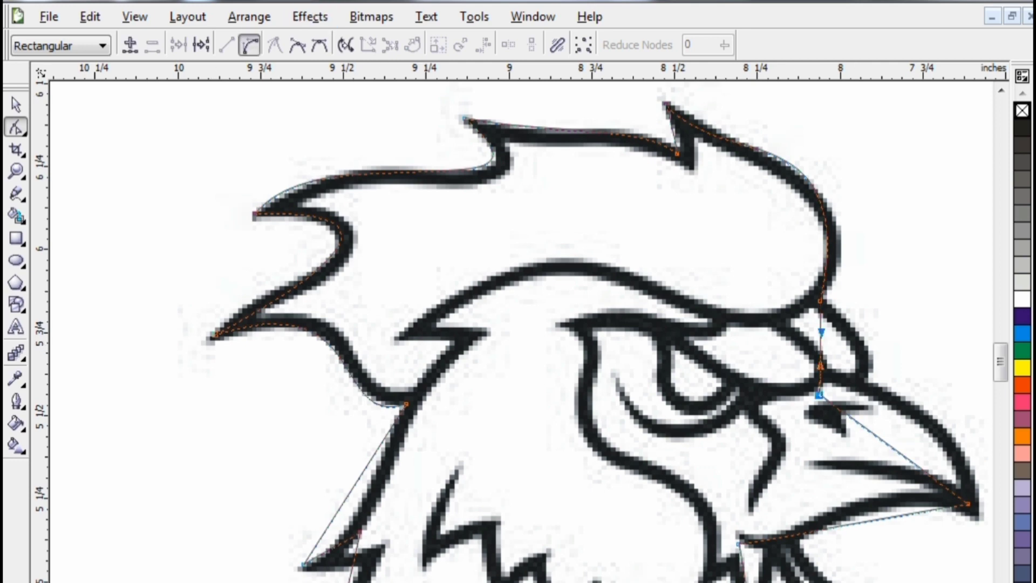
click(837, 377)
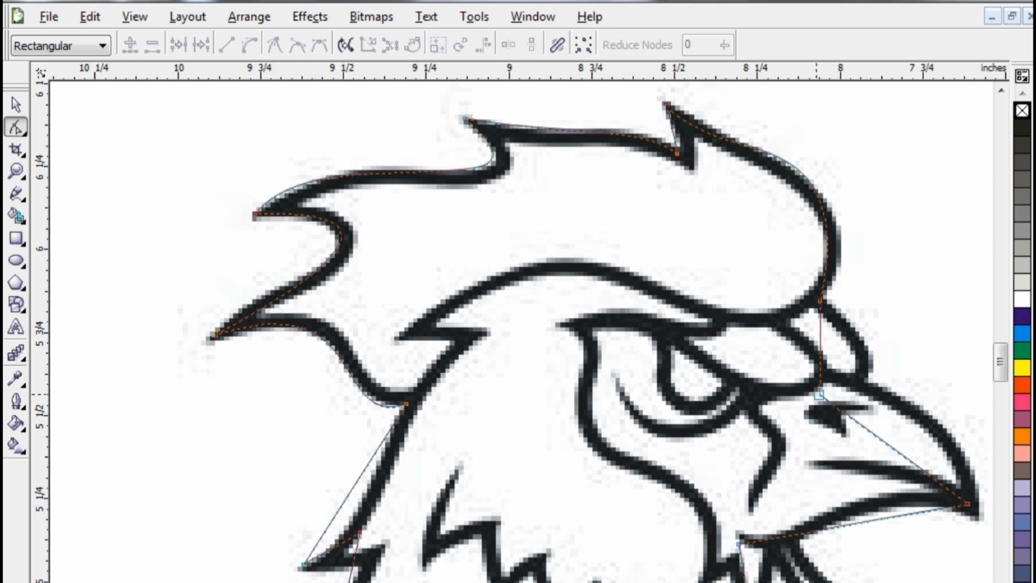
click(820, 304)
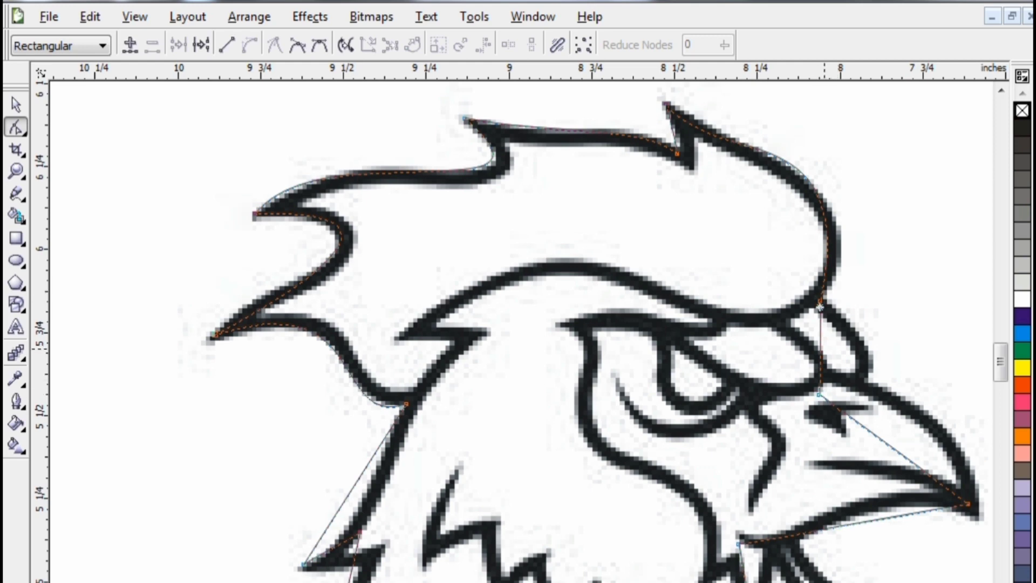
click(819, 395)
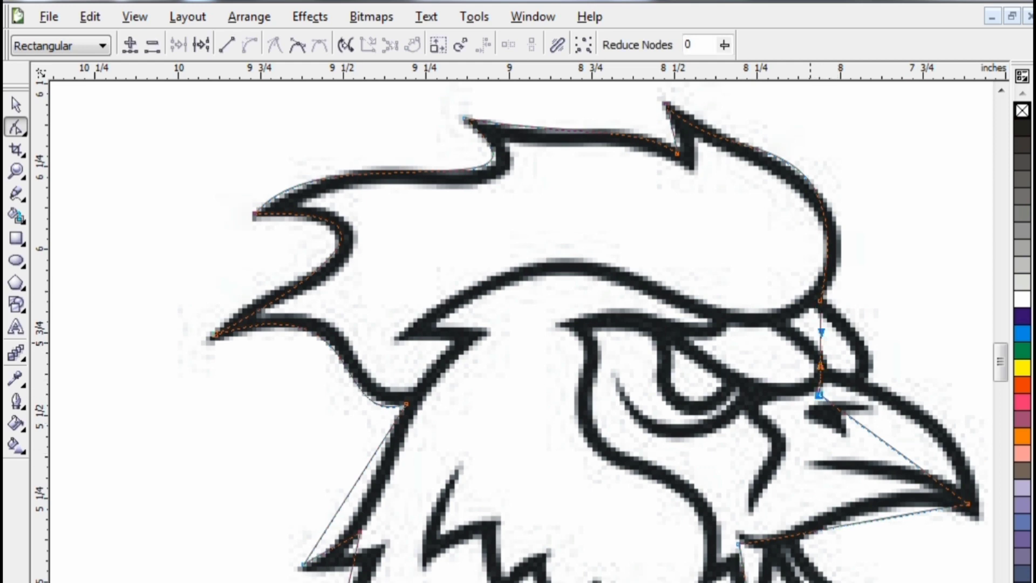
drag(821, 332, 858, 324)
drag(820, 366, 900, 376)
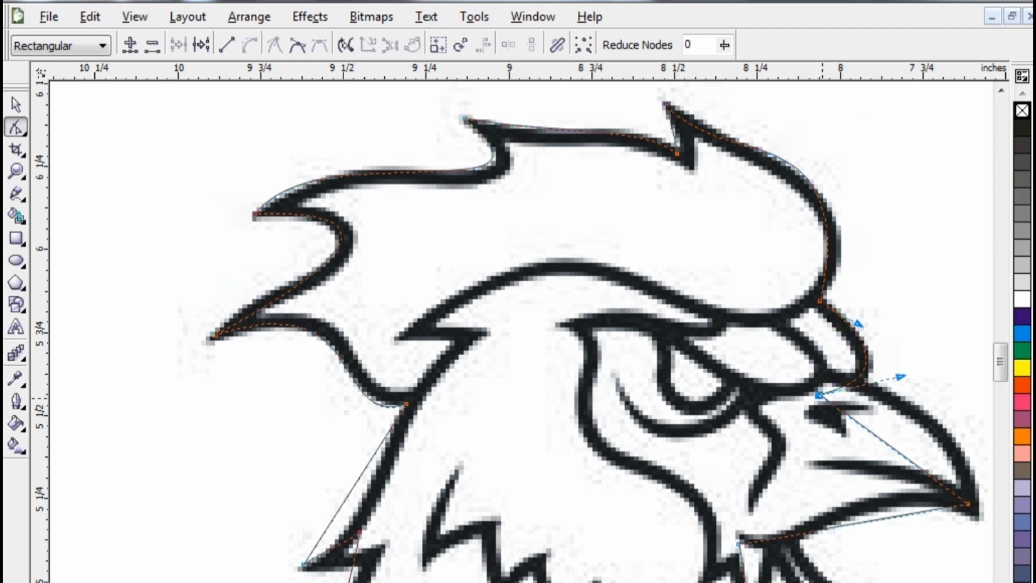
mouse_move(818, 395)
mouse_down()
mouse_move(834, 394)
mouse_move(830, 379)
mouse_up()
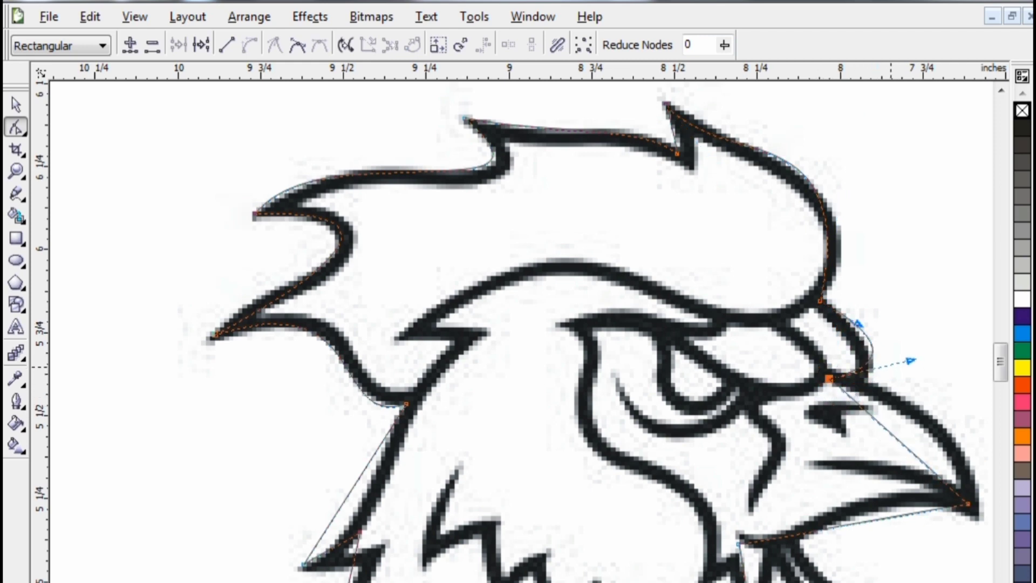
drag(910, 361, 909, 417)
Step: Curve the upper beak segment along the sketch and move its end node onto the beak's tip
click(885, 430)
click(250, 45)
drag(922, 467, 970, 454)
drag(968, 504, 982, 517)
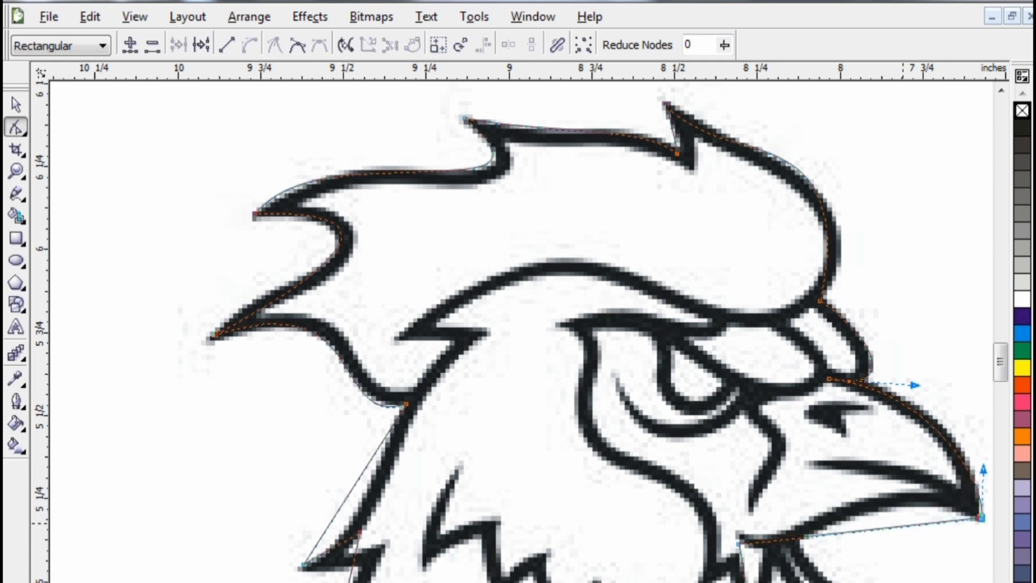
Step: Curve the lower beak segment along the sketch and move its inner node onto the line at the throat
click(902, 526)
click(250, 45)
drag(902, 528, 902, 476)
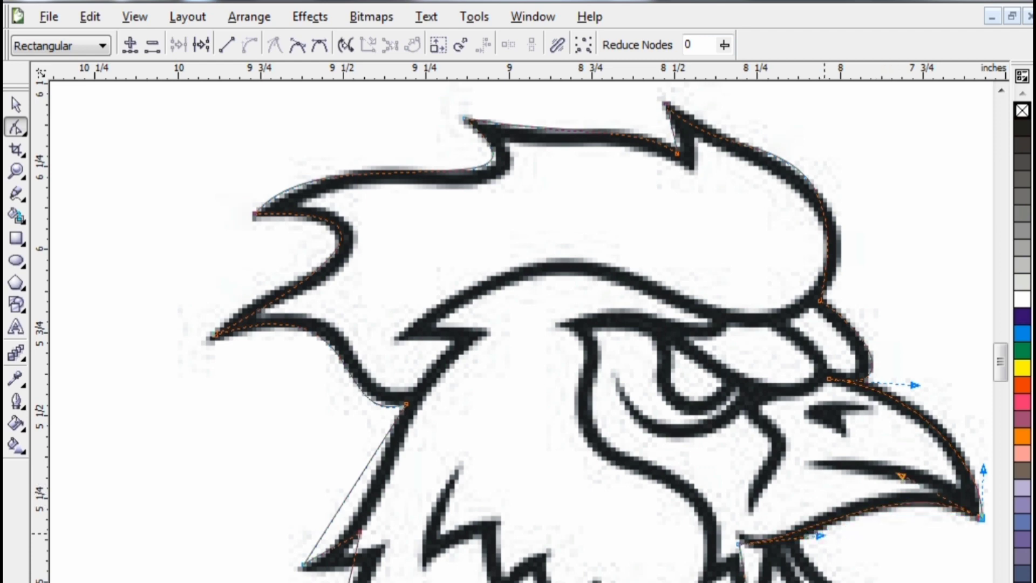
drag(817, 535, 819, 549)
scroll(594, 329, down, 3)
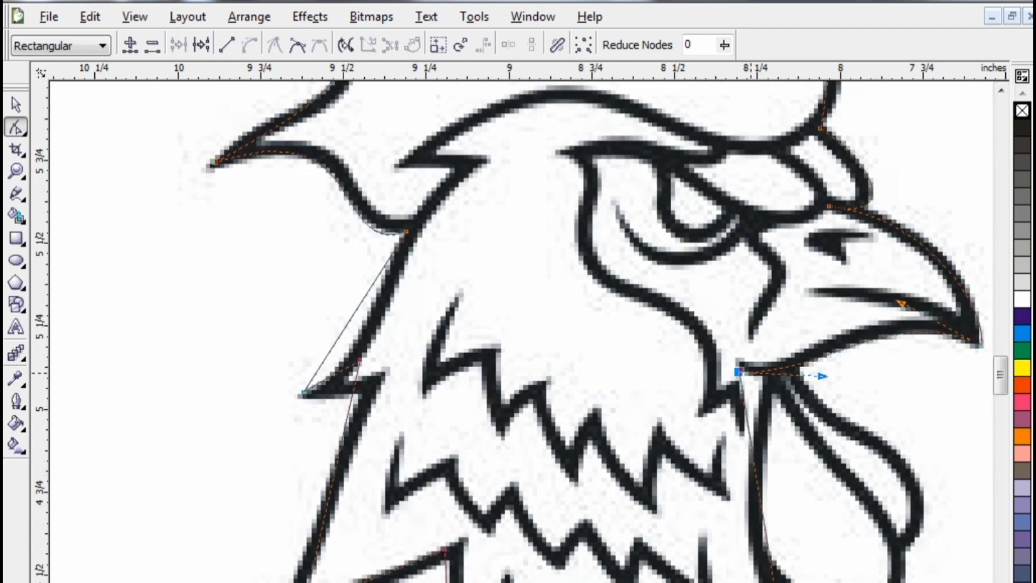
drag(738, 371, 750, 366)
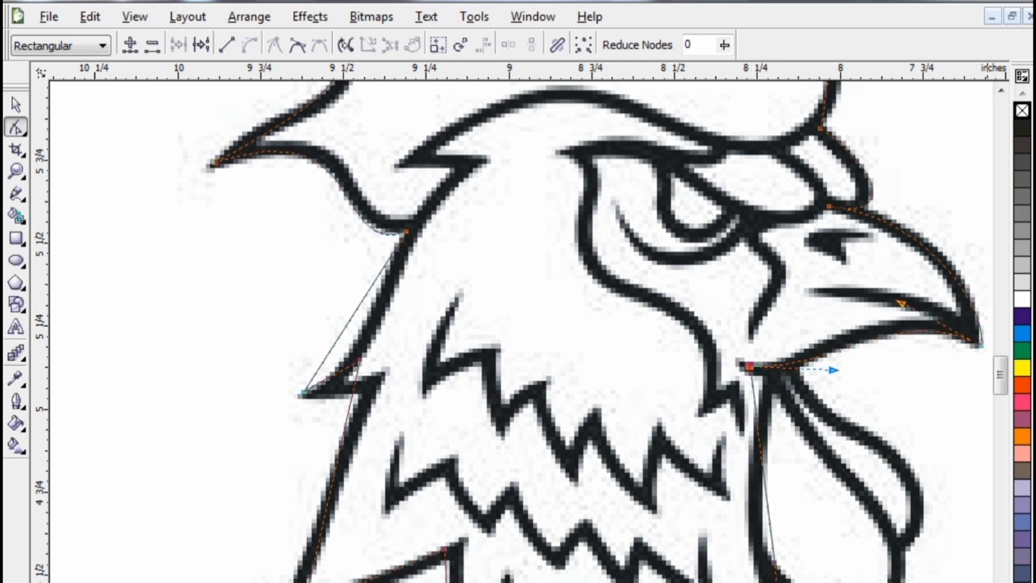
Step: Move the outline's lower front node onto the sharp tip at the bottom front of the neck
scroll(594, 329, down, 2)
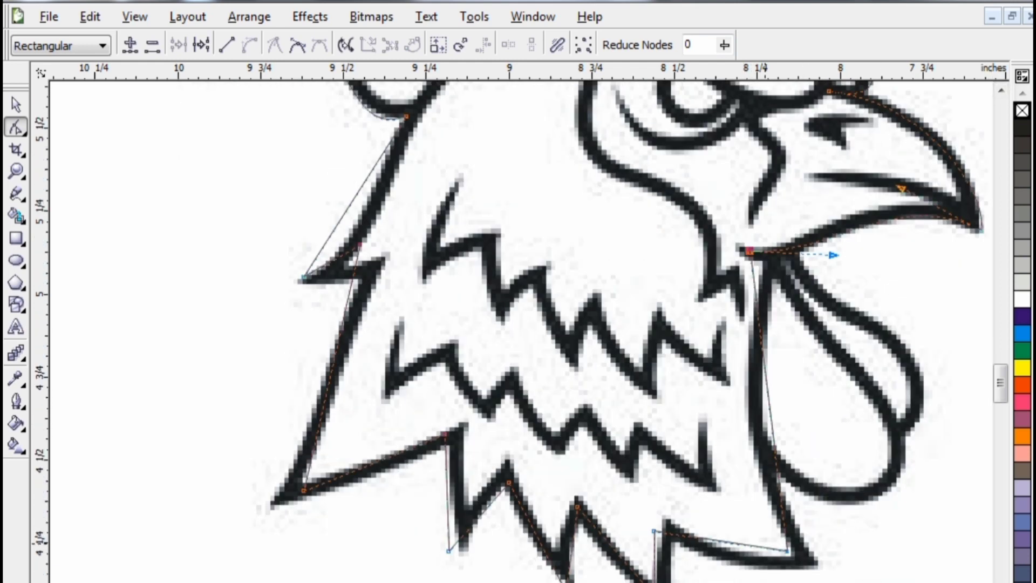
click(789, 548)
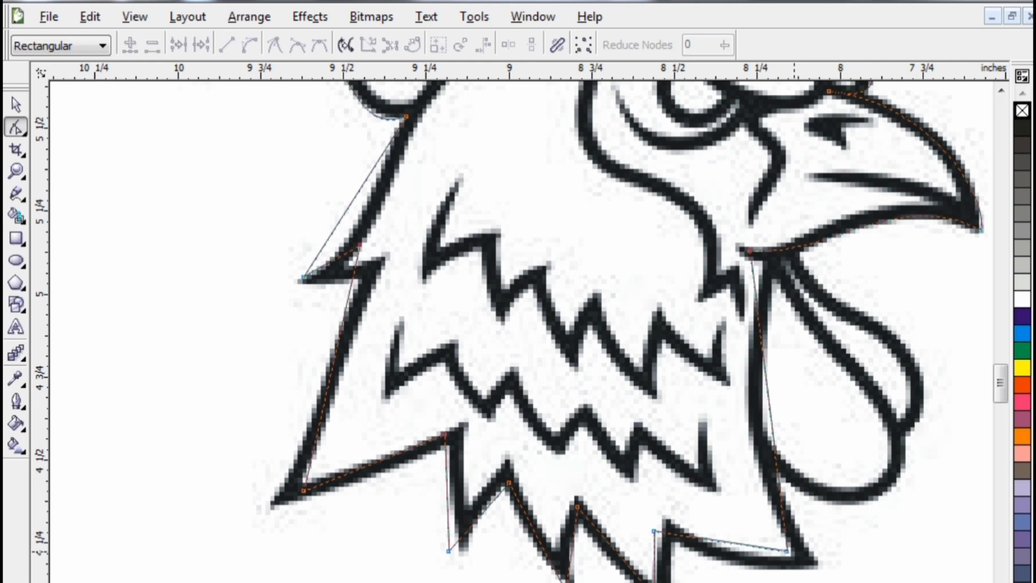
drag(788, 550, 815, 560)
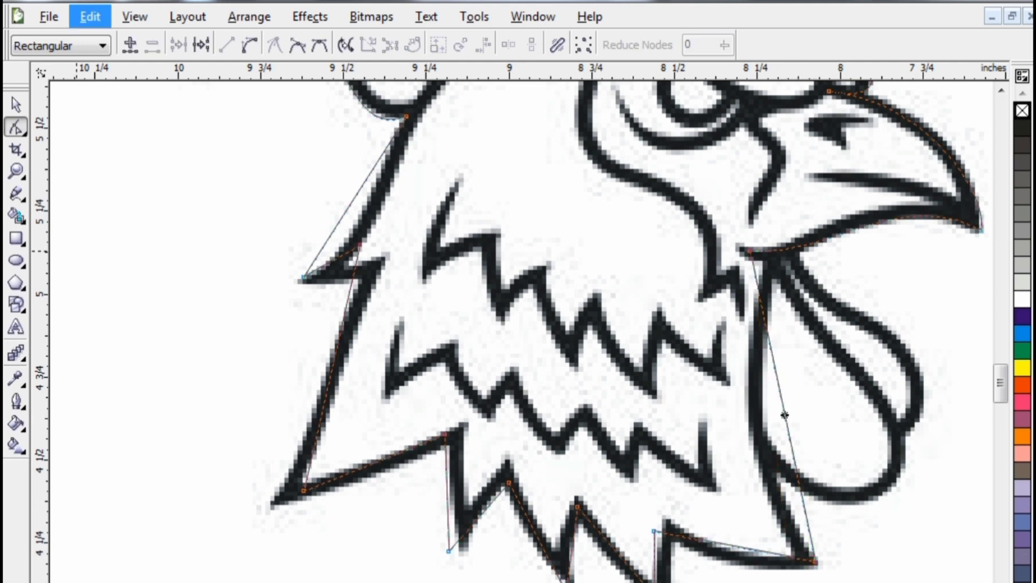
Step: Convert the front neck segment to a curve, move its upper node to the wattle's base and bend it along the throat line
click(249, 44)
drag(772, 354, 753, 363)
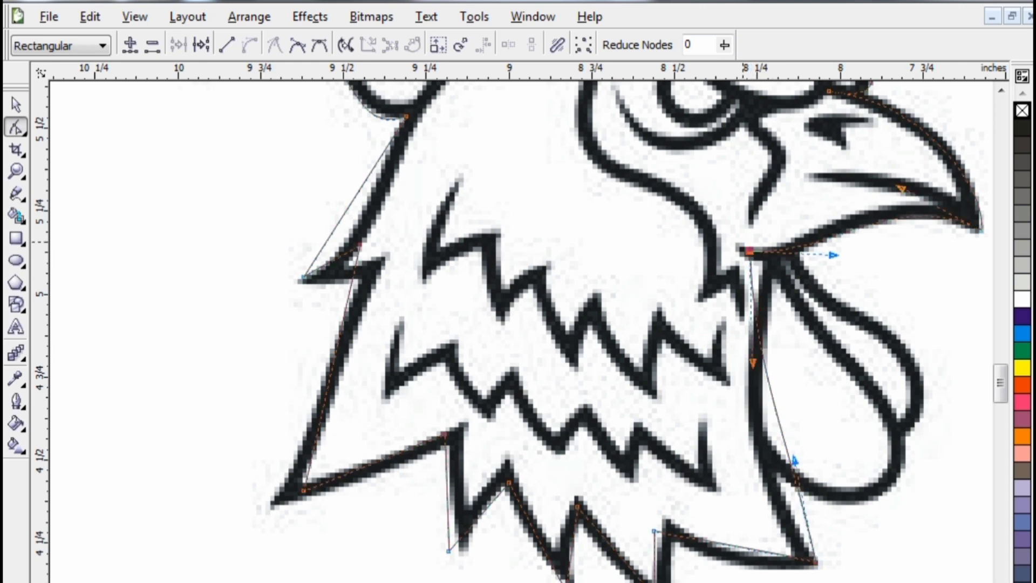
drag(750, 251, 770, 251)
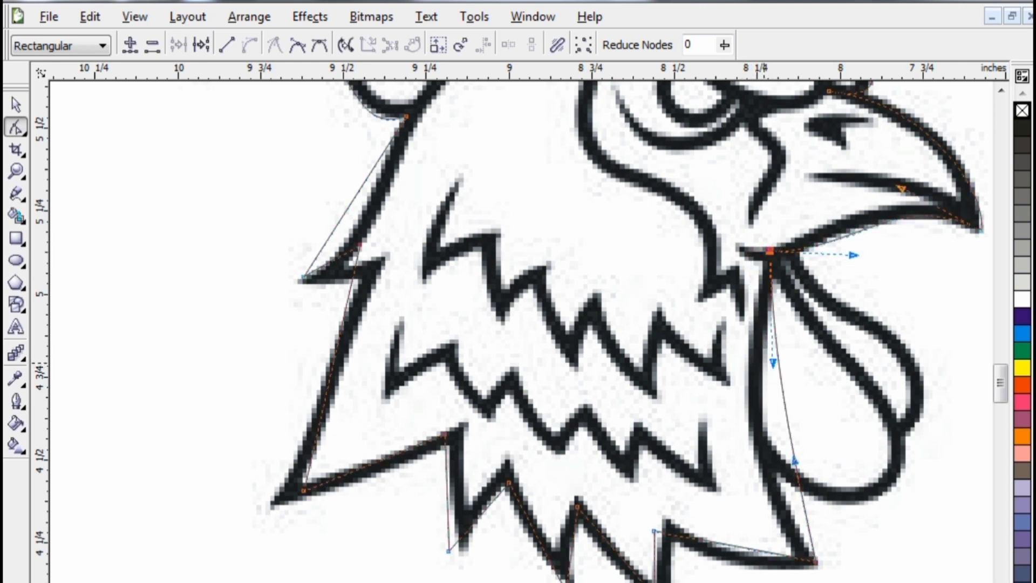
drag(772, 363, 732, 377)
drag(794, 461, 742, 483)
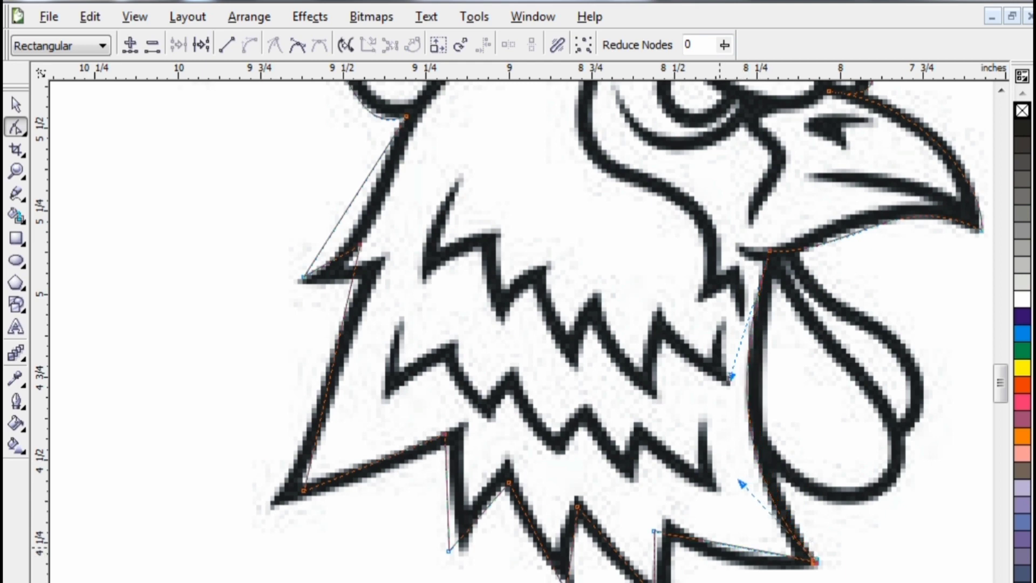
Step: Move both end nodes of the short upright segment behind the front neck feather onto the sketch line
click(655, 532)
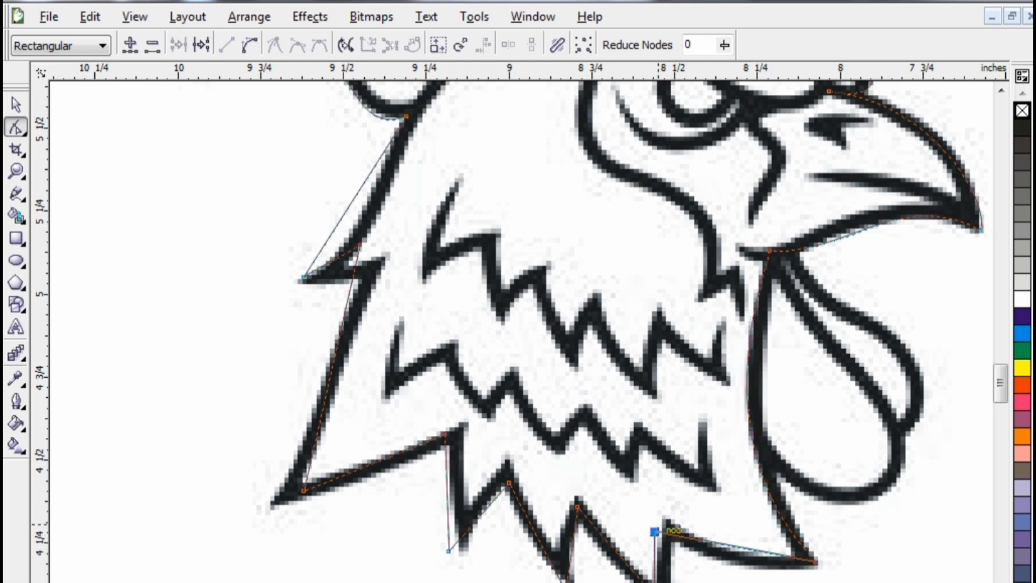
drag(655, 532, 668, 519)
drag(655, 582, 672, 582)
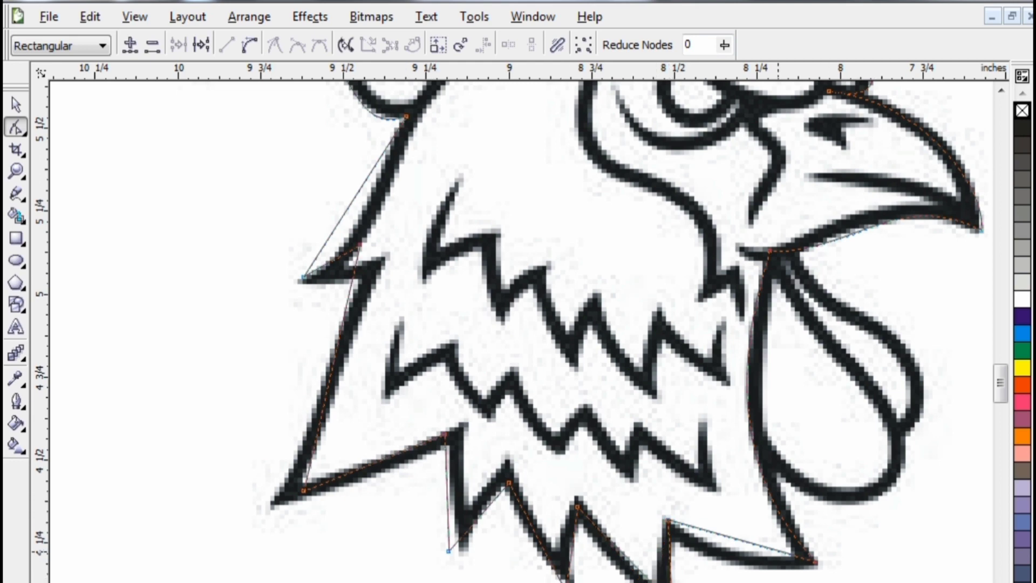
Step: Convert the front feather's bottom segment to a curve and adjust its handles to follow the sagging sketch line
click(778, 552)
click(249, 45)
drag(718, 534, 709, 574)
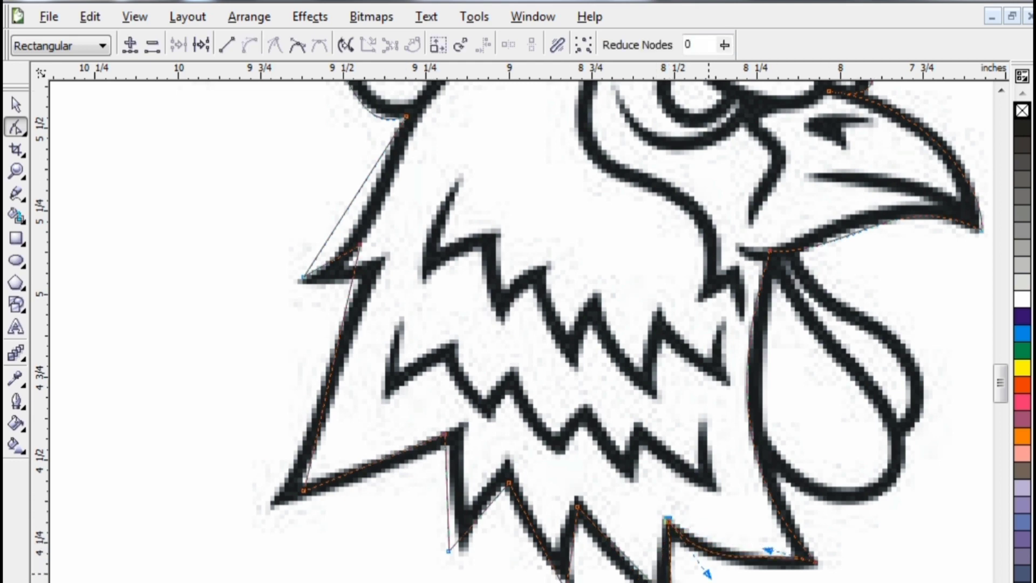
click(814, 561)
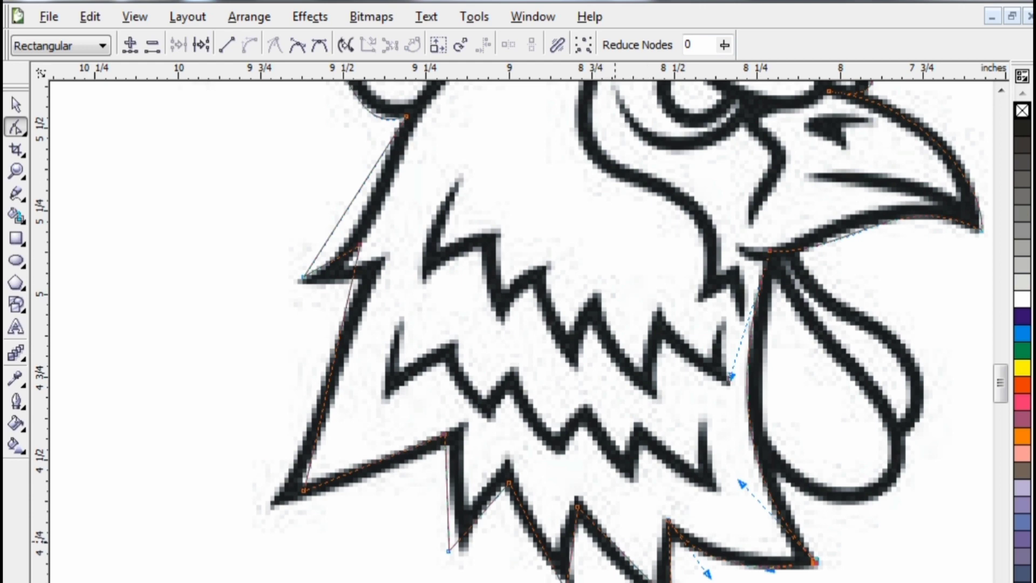
Step: Convert the short upright segment behind the front feather to a curve and bow it along the sketch
click(615, 541)
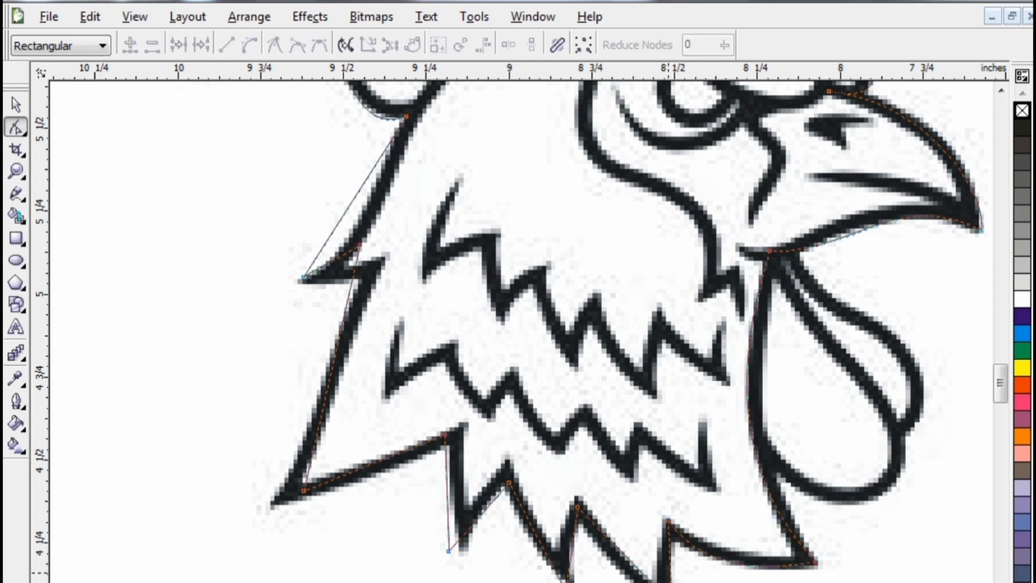
click(669, 572)
click(248, 45)
scroll(651, 569, up, 1)
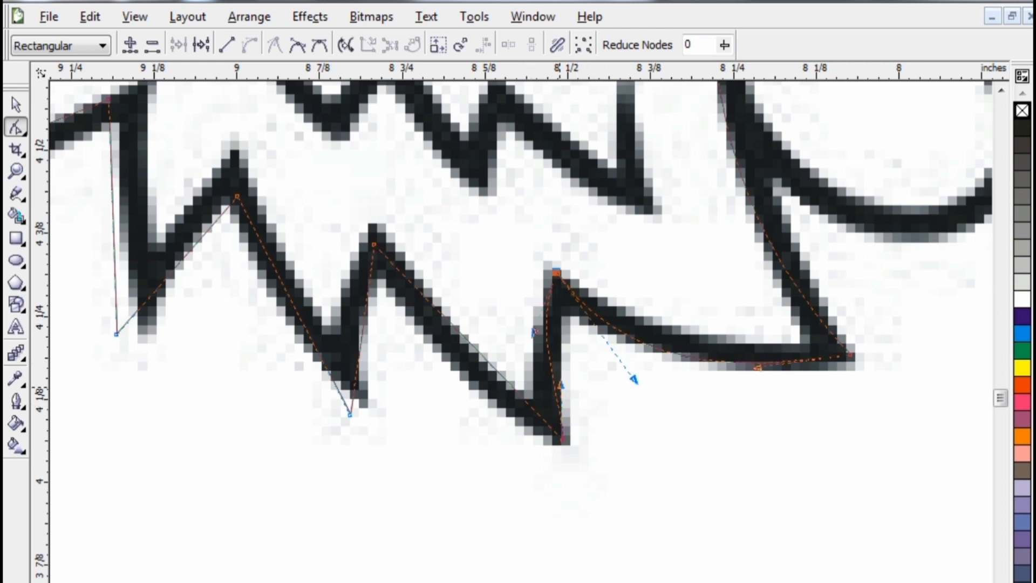
click(562, 439)
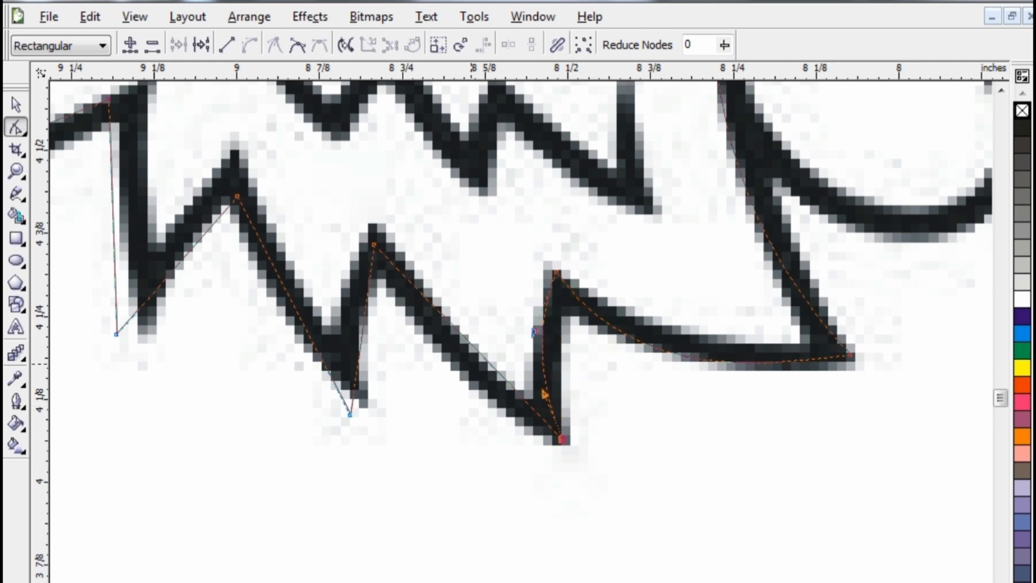
Step: Convert the sloping bottom segment of the second feather from the front to a curve and bend it along the sketch's lower edge
click(465, 339)
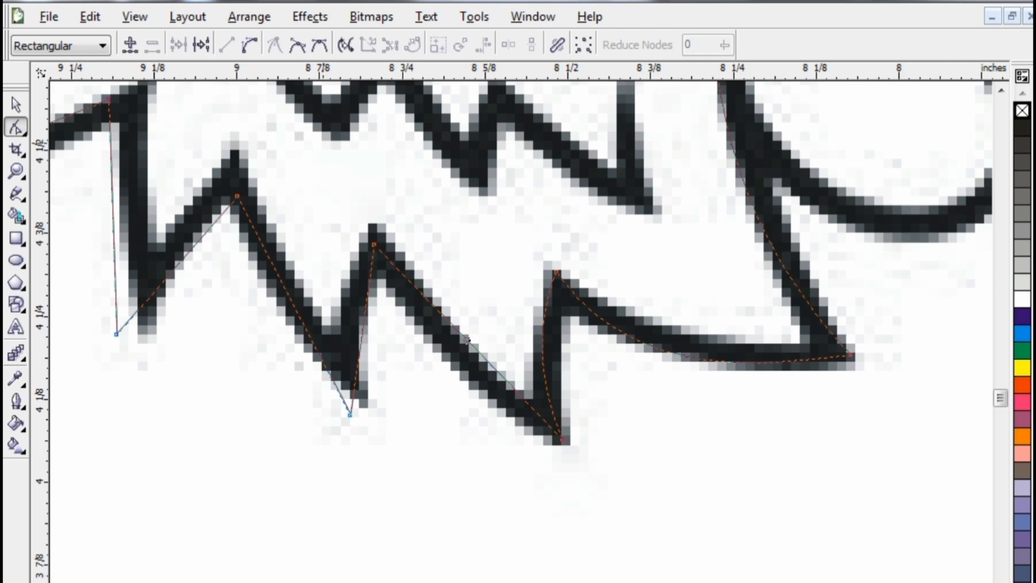
click(248, 45)
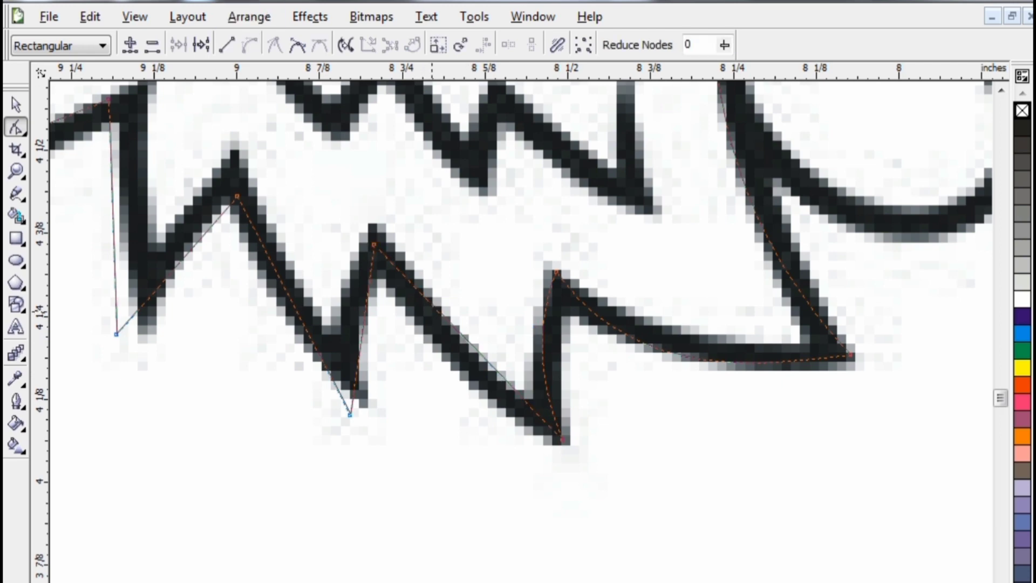
drag(436, 310, 418, 353)
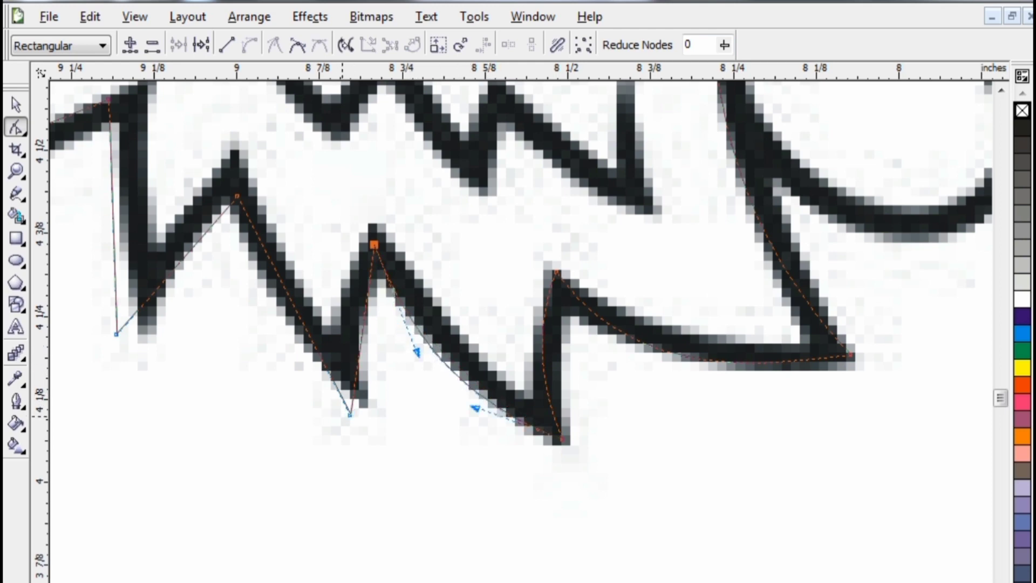
Step: Move the lower node onto the third feather's tip, then convert the short segment rising from it to a curve and fit it
drag(350, 415, 364, 401)
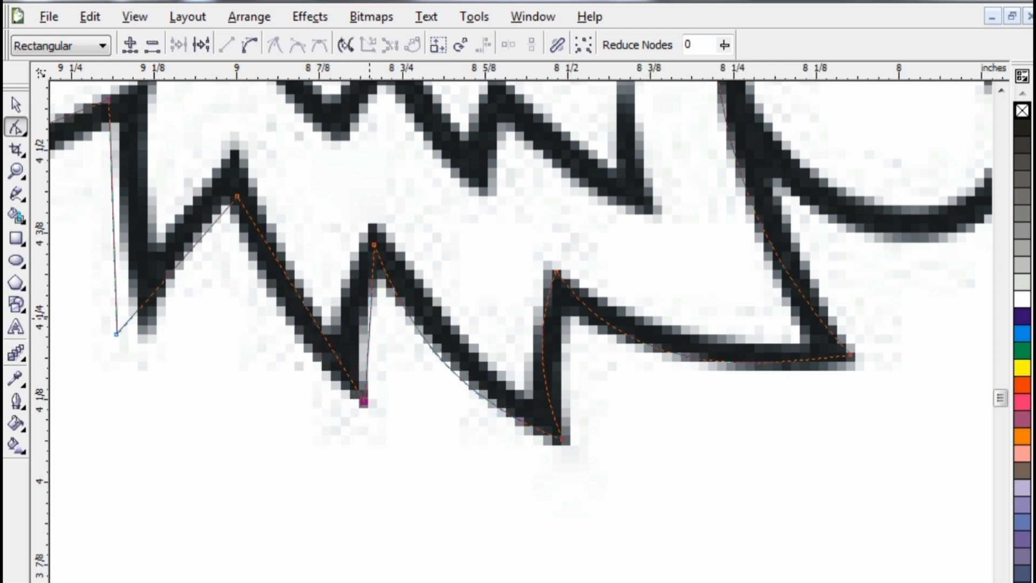
click(369, 318)
click(250, 45)
drag(371, 296, 344, 295)
drag(368, 351, 352, 352)
Step: Curve the third feather's sloping segment along the sketch and move its upper node onto the peak of the notch
click(326, 339)
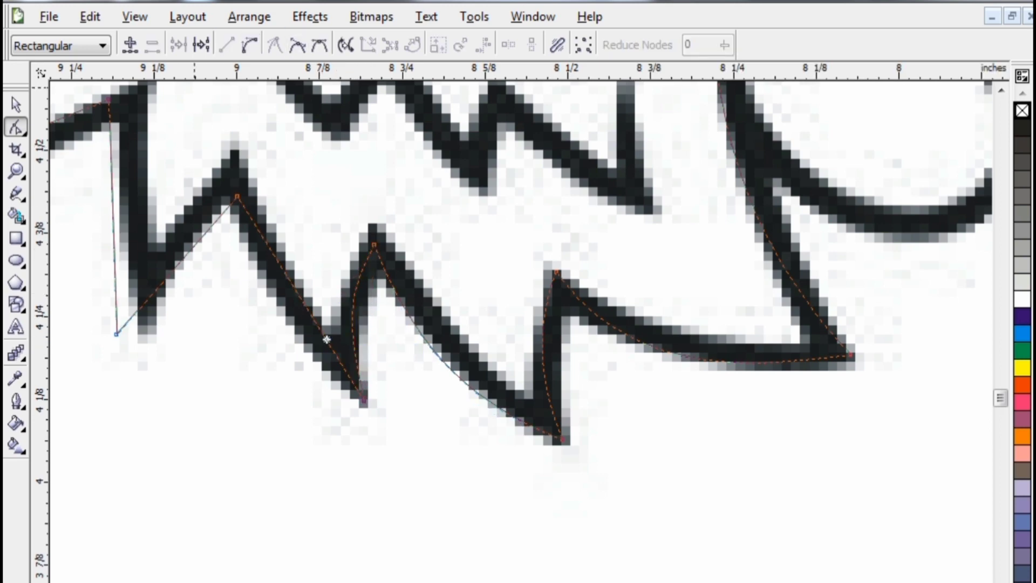
click(249, 45)
drag(279, 264, 249, 287)
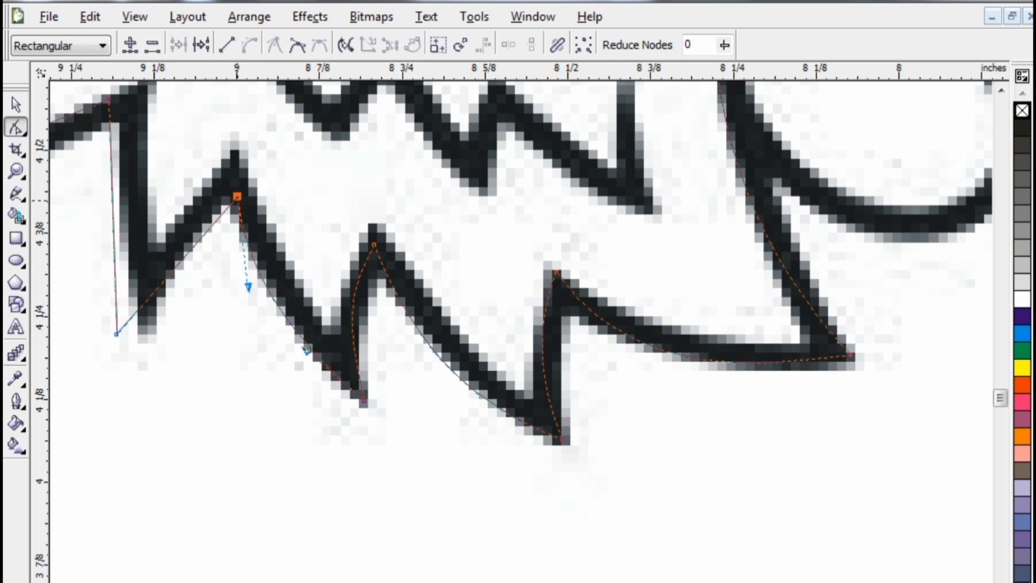
drag(238, 197, 236, 146)
Step: Move the next lower node onto the fourth feather's tip and curve the segment rising from it to the adjacent peak
scroll(521, 331, left, 5)
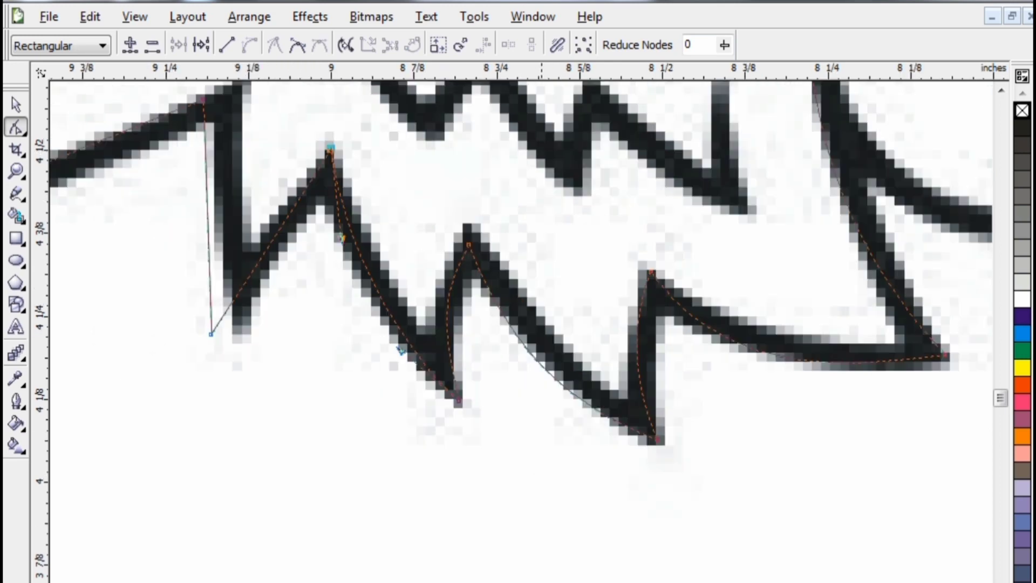
drag(1000, 397, 1000, 394)
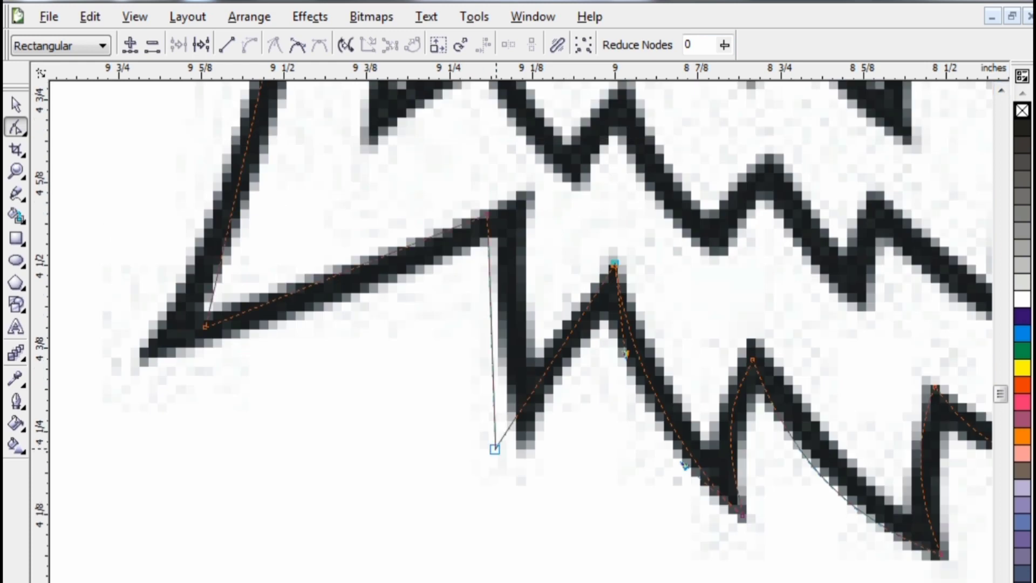
drag(495, 448, 523, 449)
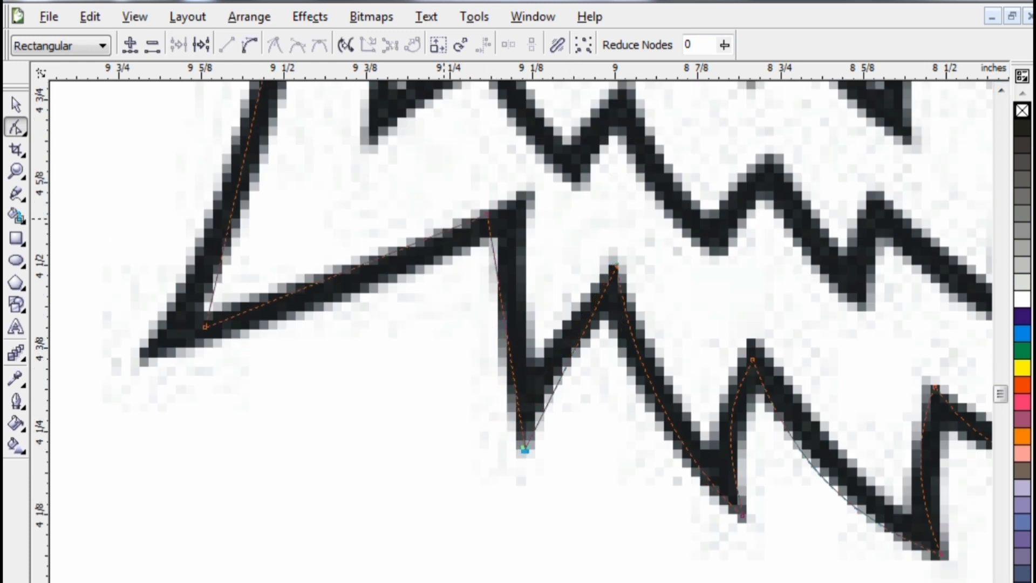
click(249, 45)
drag(588, 326, 546, 312)
Step: Move the node above the fourth feather's tip to the sketch's corner and curve the upright segment between them along the line
drag(489, 214, 529, 195)
click(528, 251)
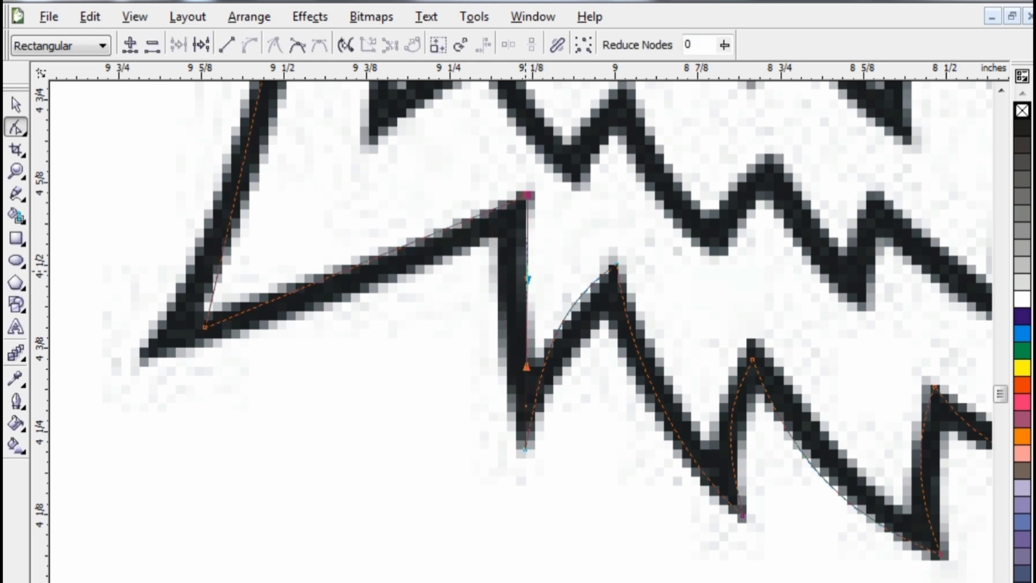
click(249, 45)
click(514, 372)
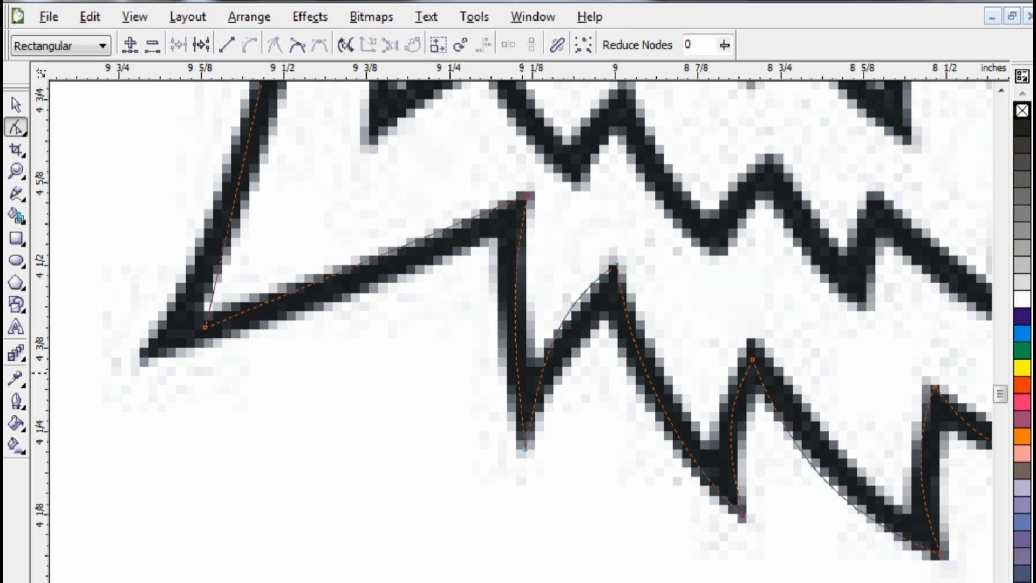
click(512, 372)
drag(516, 373, 509, 376)
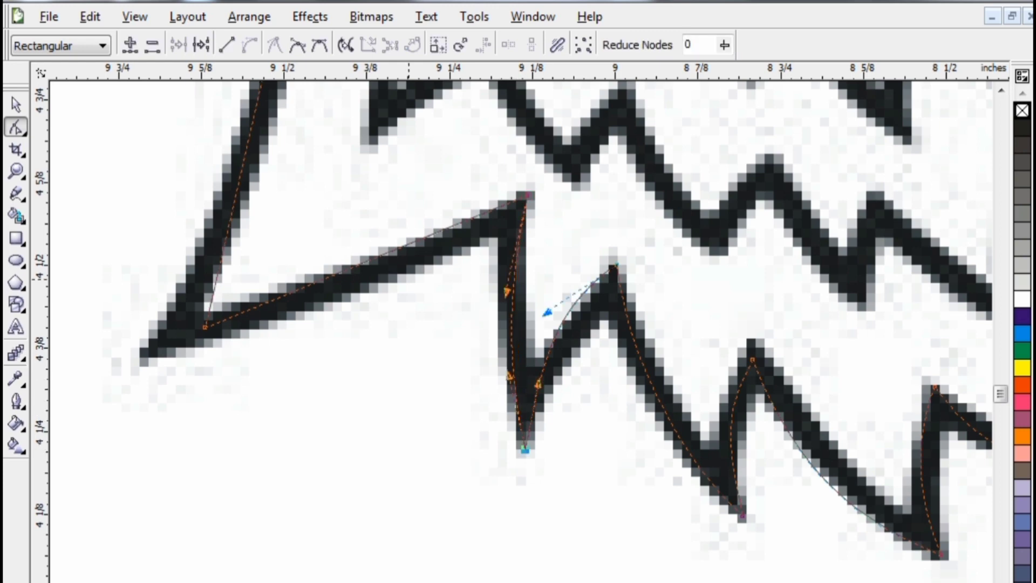
Step: Convert the rear feather's long lower segment to a curve, move its outer node onto the feather tip and fit the handles
click(388, 254)
click(248, 44)
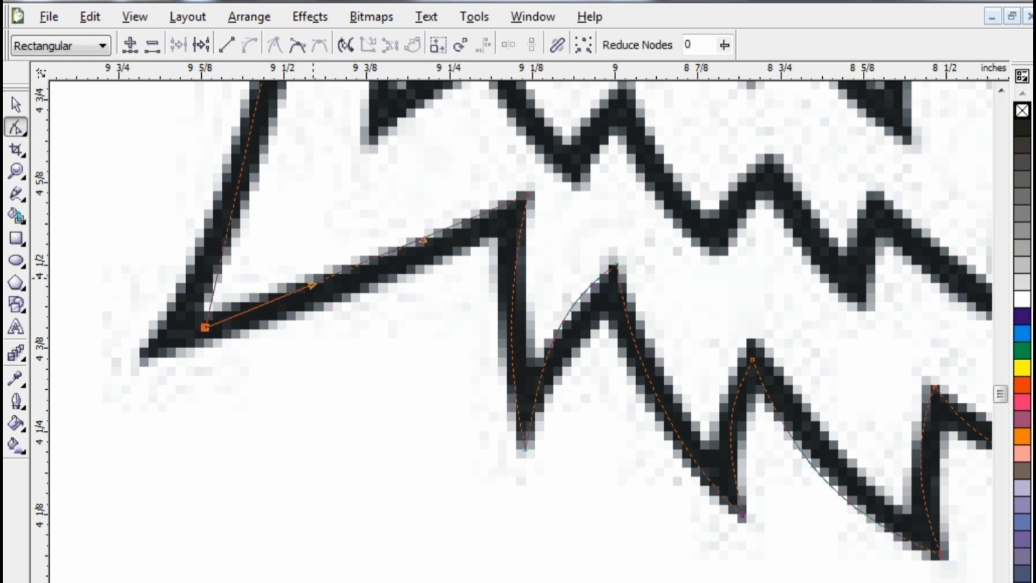
drag(312, 284, 318, 297)
drag(423, 239, 431, 248)
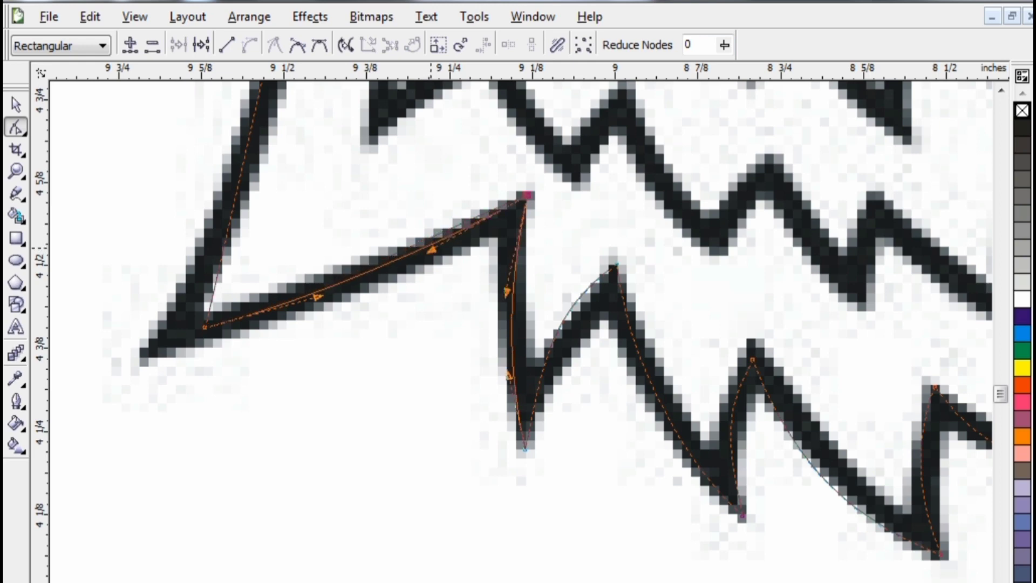
drag(206, 327, 138, 358)
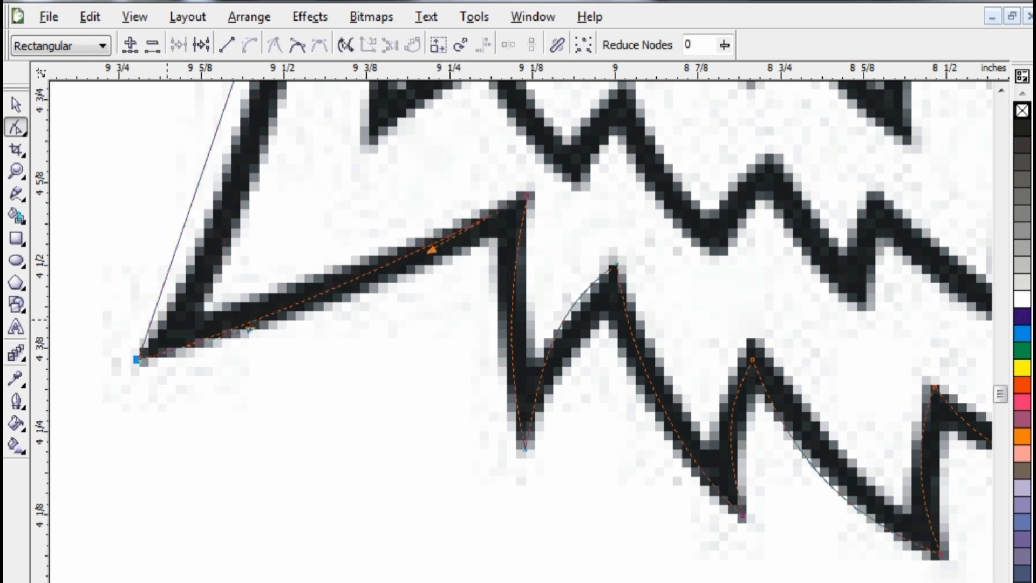
drag(431, 249, 449, 280)
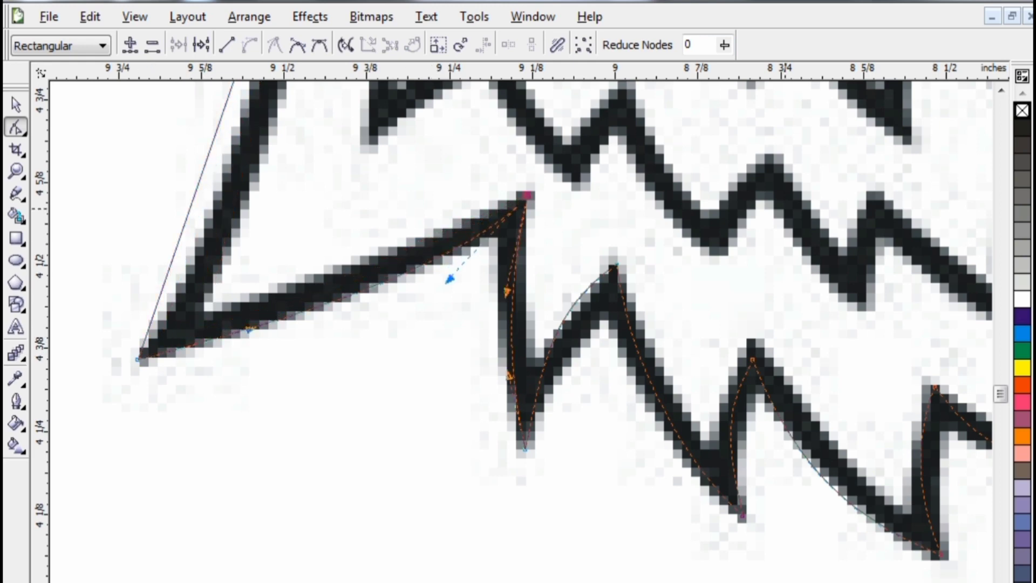
key(Escape)
Step: Move the upper node to the rear notch's inner corner and curve the long back segment down to the rear feather's tip
scroll(520, 332, up, 5)
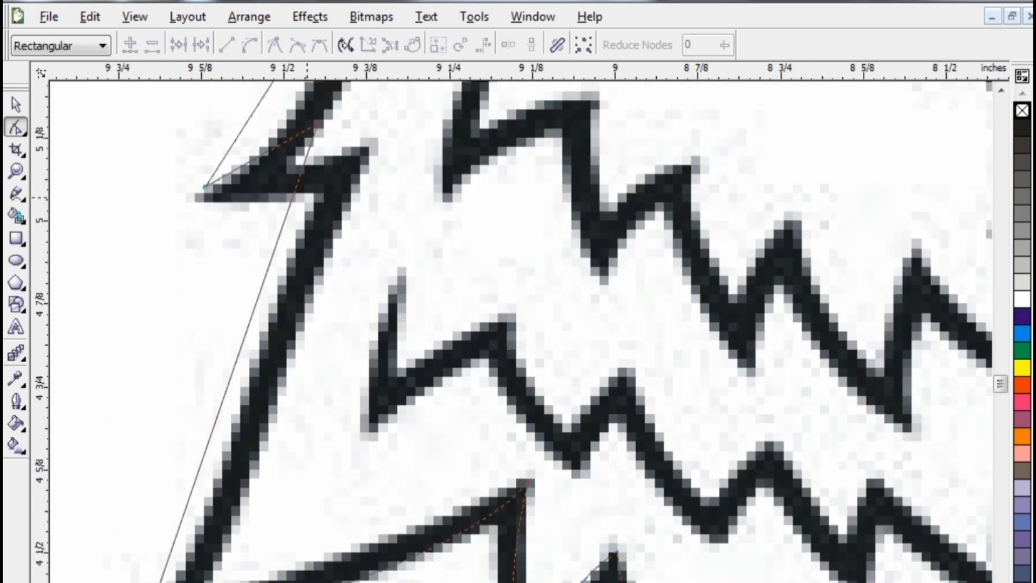
drag(318, 123, 365, 153)
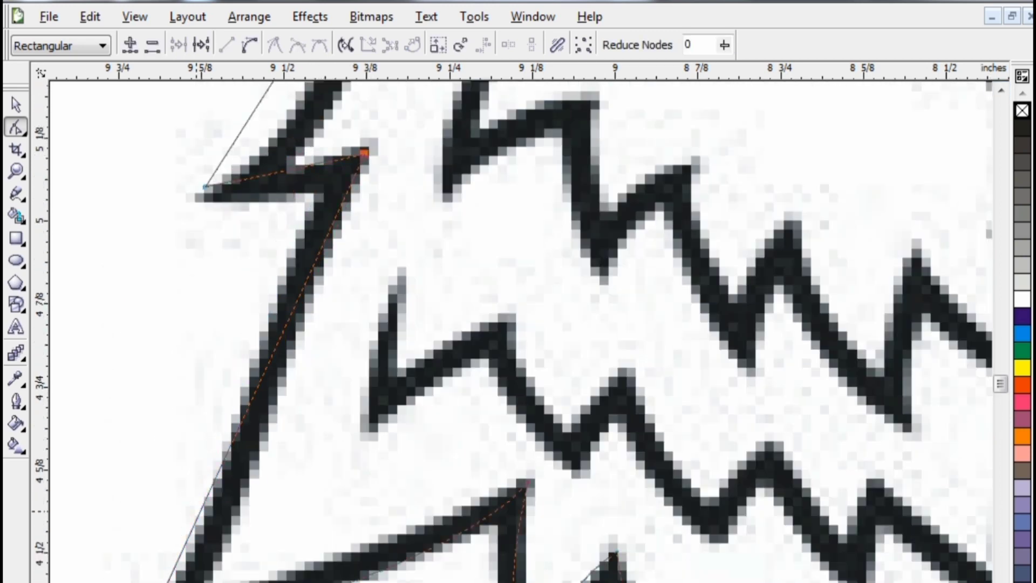
click(201, 514)
click(249, 45)
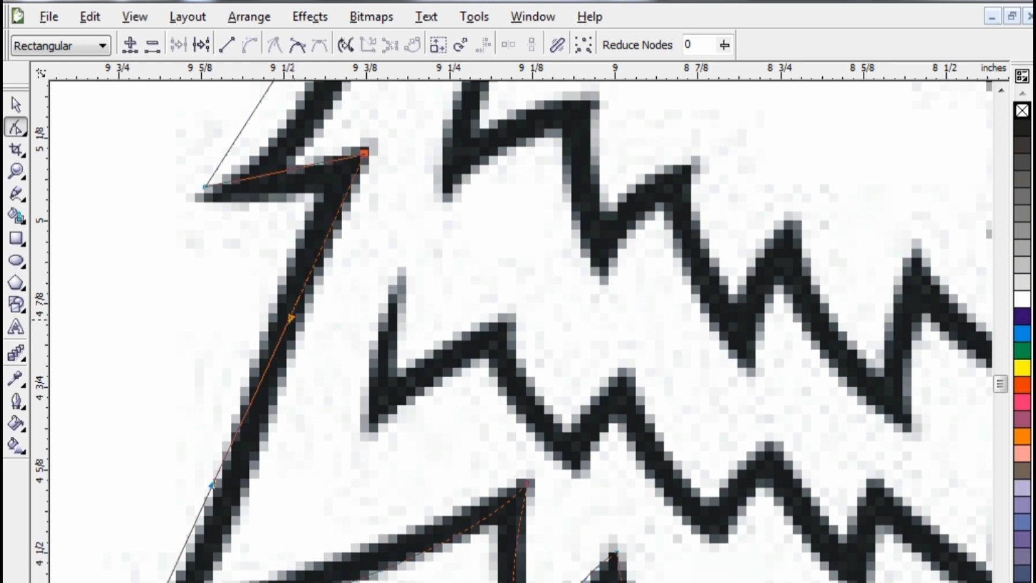
drag(291, 318, 304, 338)
drag(211, 486, 260, 557)
mouse_move(304, 339)
mouse_down()
mouse_move(338, 348)
mouse_move(300, 327)
mouse_up()
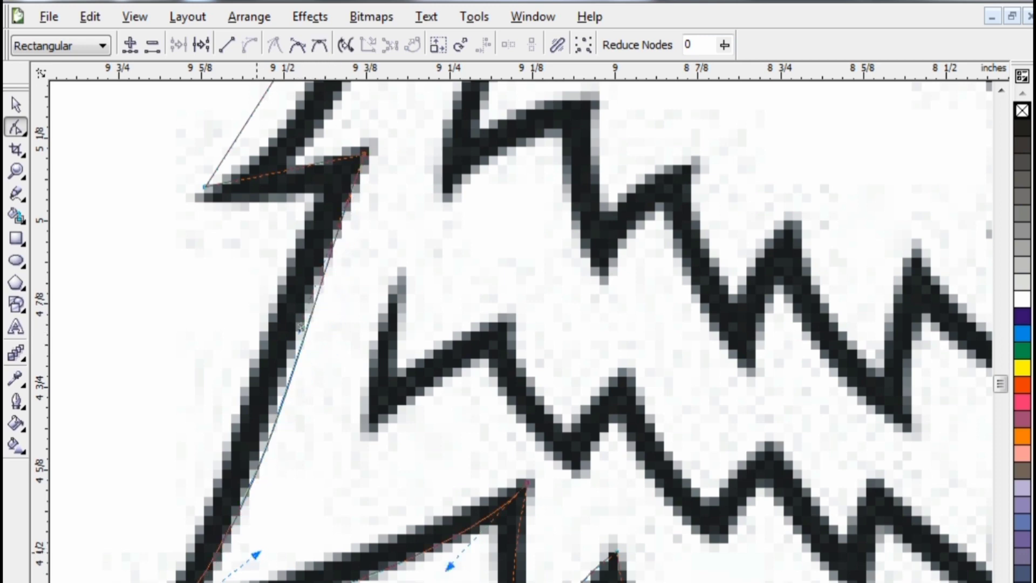
Step: Convert the neck's upper back segment between the comb base and the upper rear feather tip to a curve and fit its handles
scroll(300, 327, up, 1)
scroll(518, 323, up, 6)
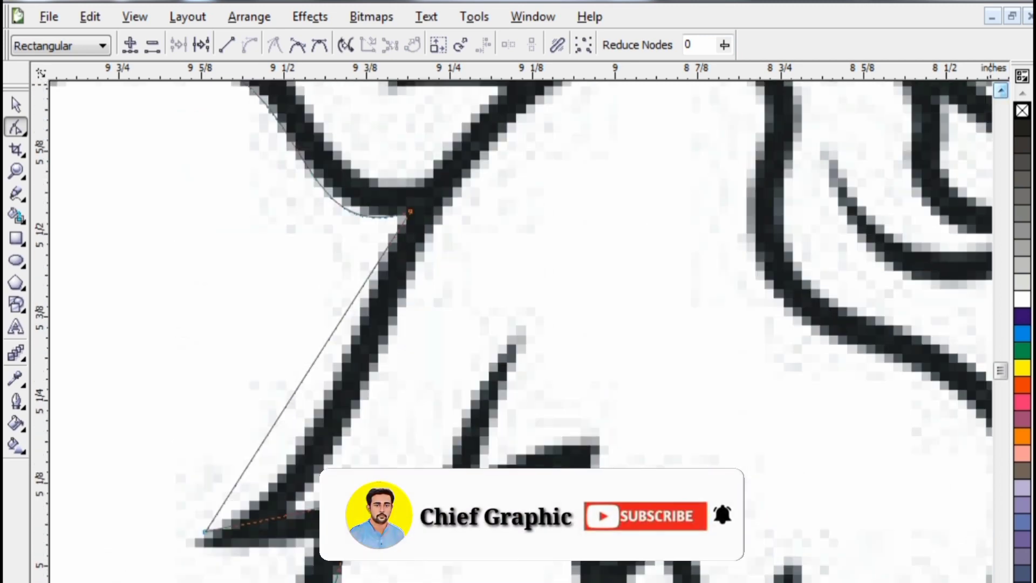
click(297, 445)
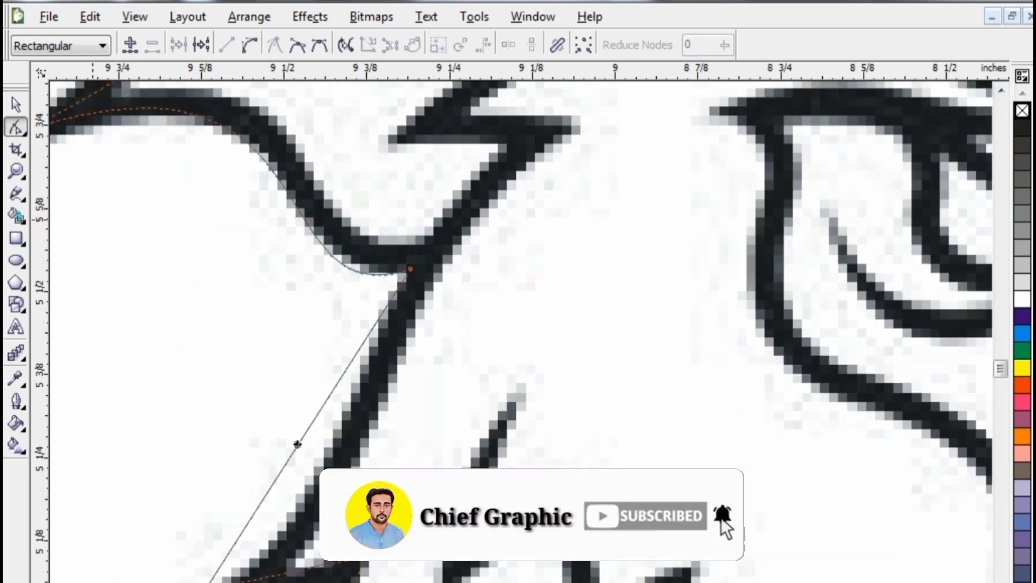
click(249, 45)
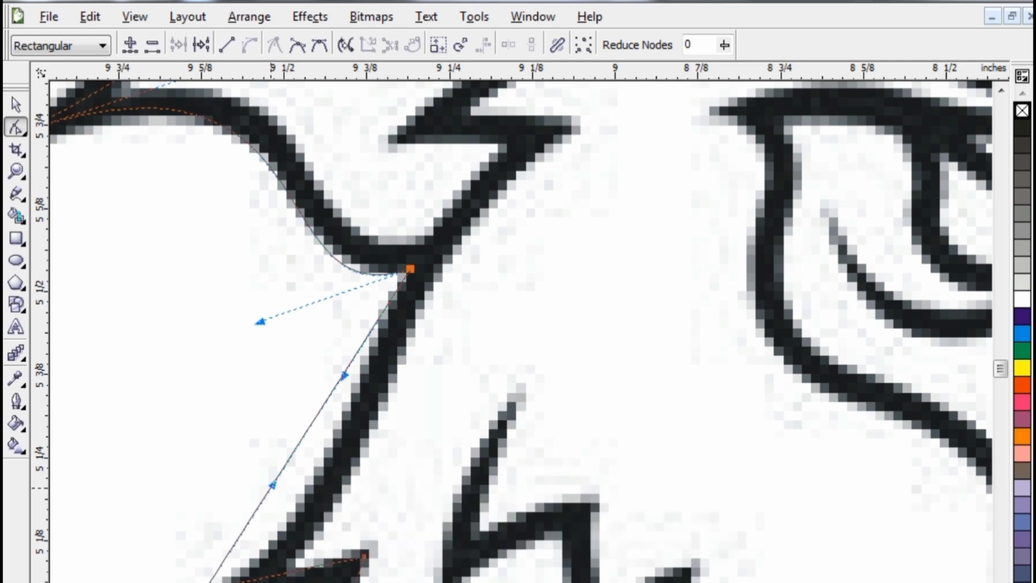
drag(272, 485, 313, 526)
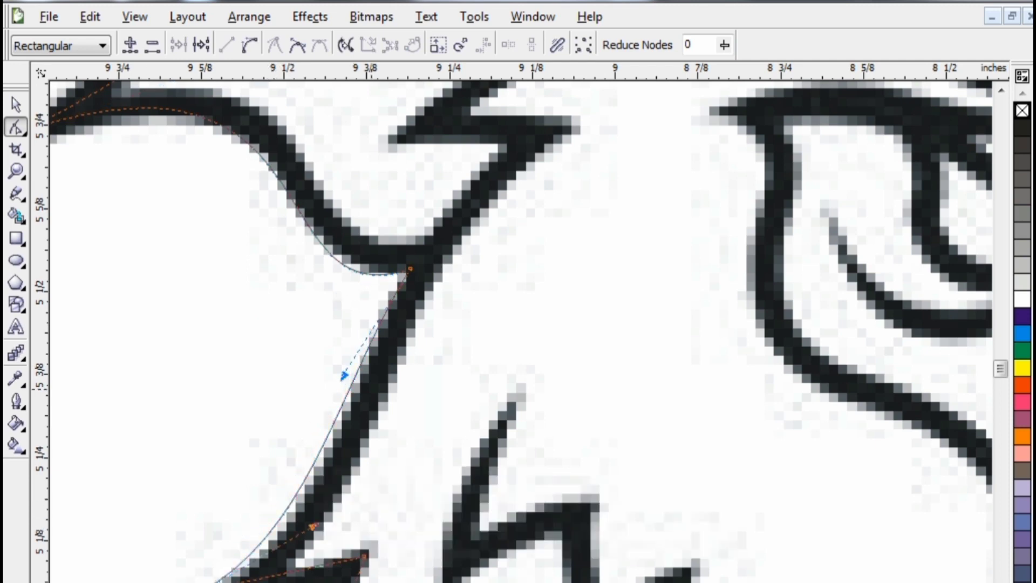
drag(343, 375, 260, 322)
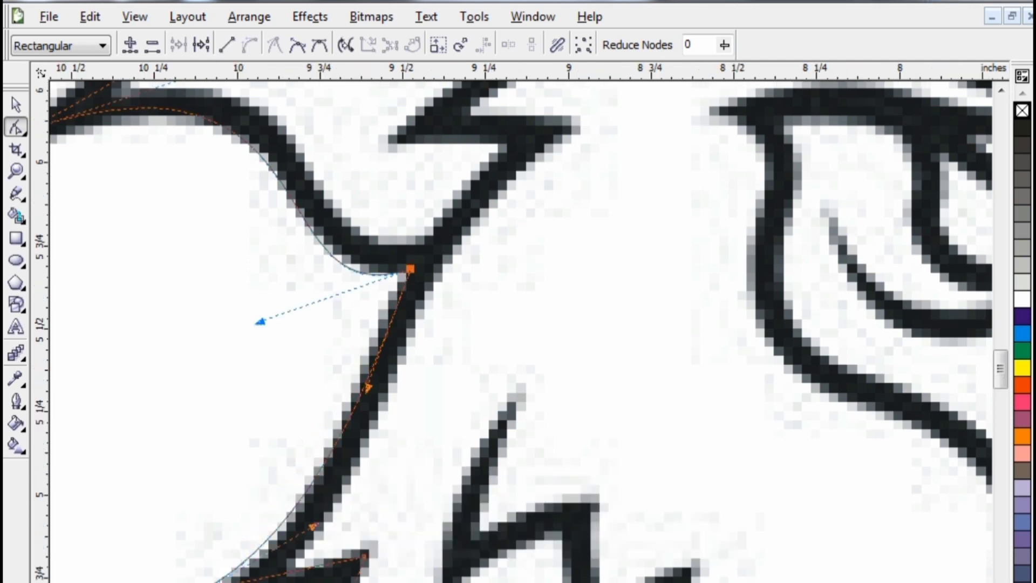
scroll(522, 365, down, 2)
Step: Start a straight-segment outline of the comb from its lower rear corner through the rear and upper points to the top front spike
click(16, 104)
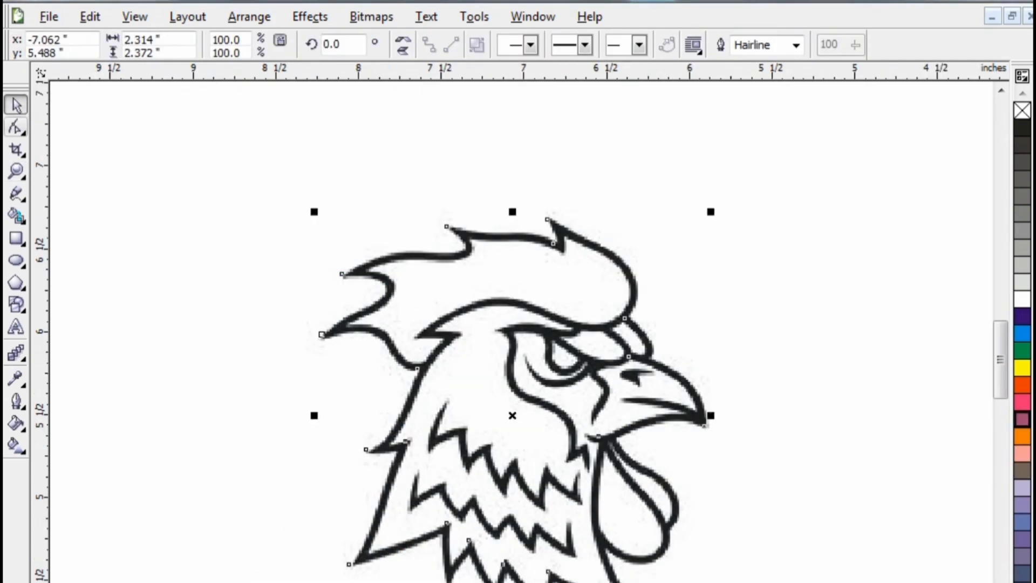
click(16, 193)
click(418, 369)
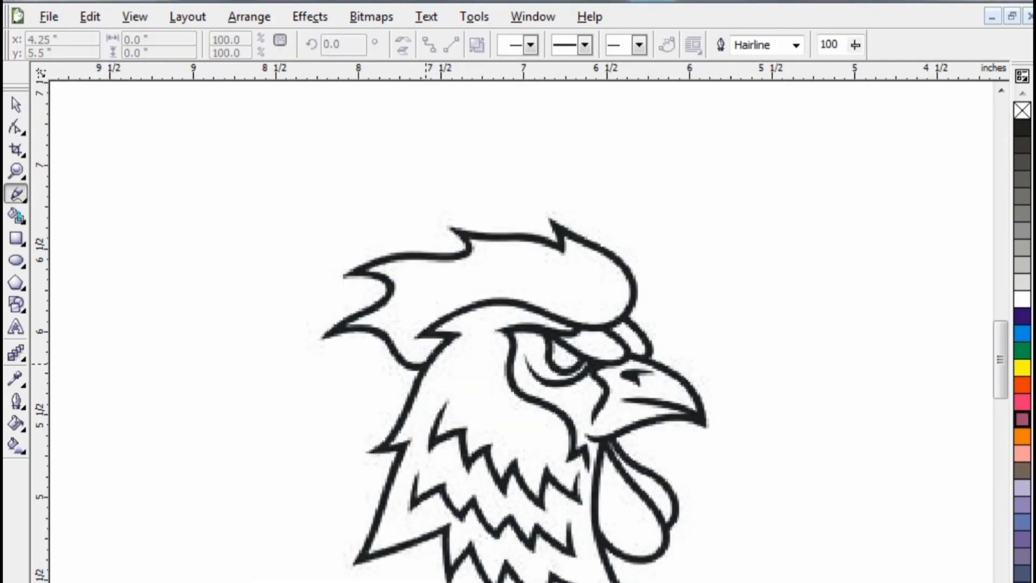
click(322, 334)
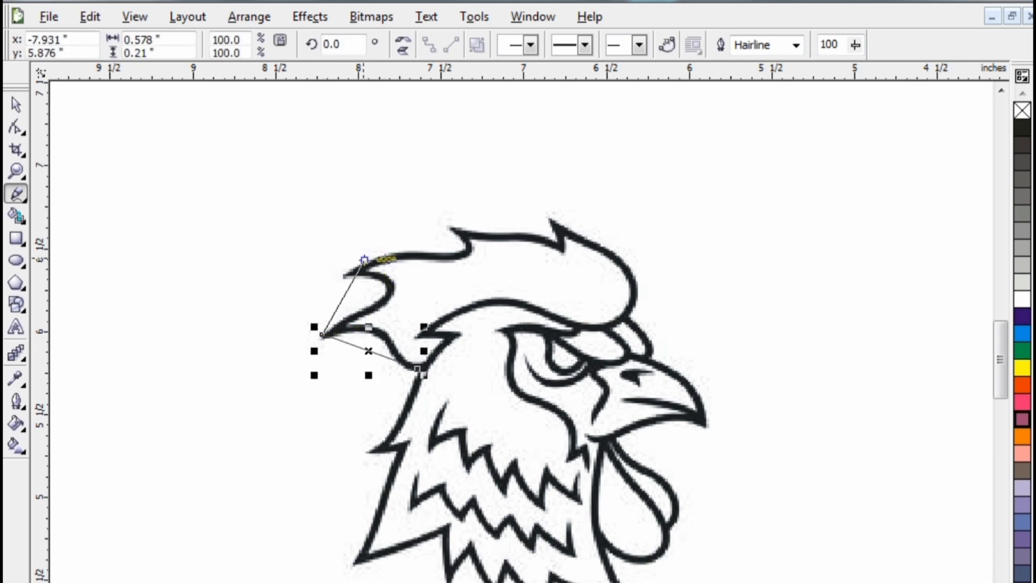
click(342, 274)
click(446, 227)
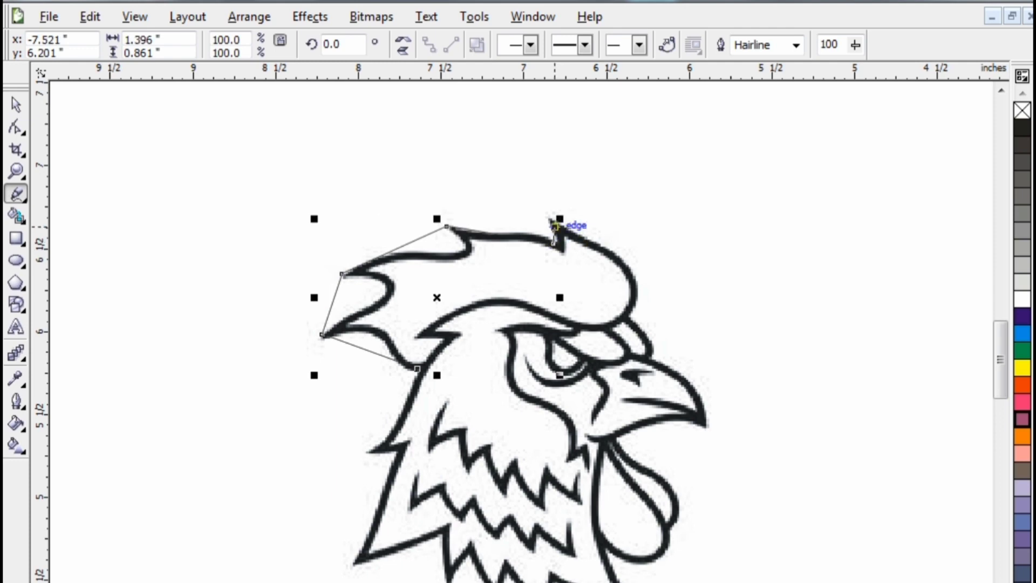
click(548, 219)
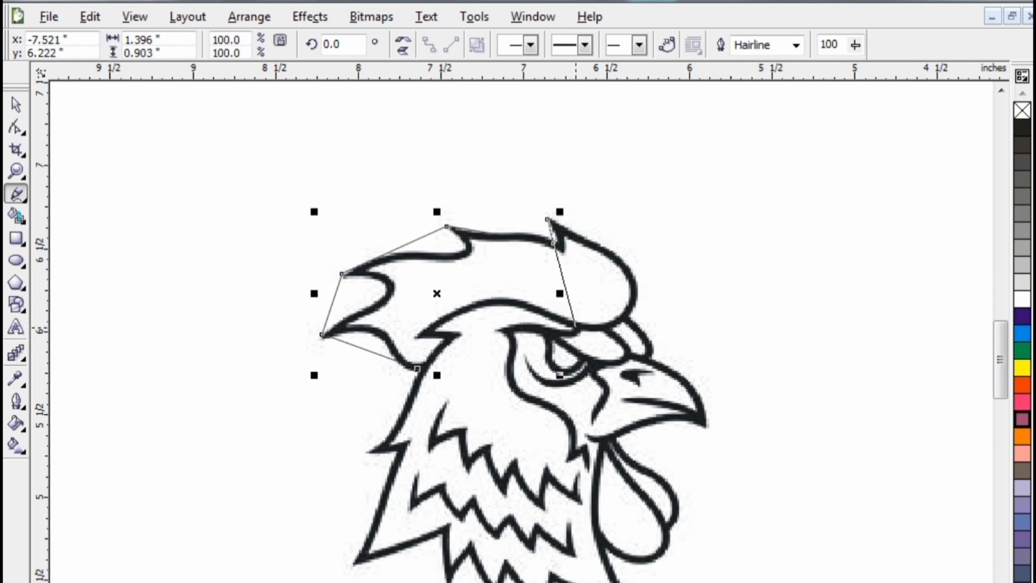
Step: Close the comb outline, about 1.53 by 0.90 inches, along its underside and rear notch, and test it with an orange fill before clearing it
click(575, 323)
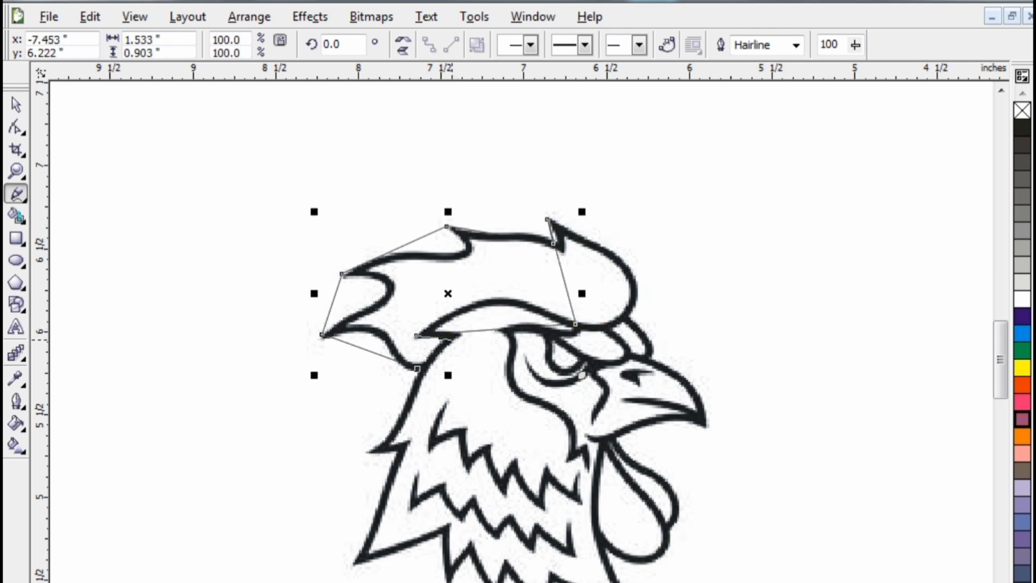
click(456, 333)
click(418, 369)
key(space)
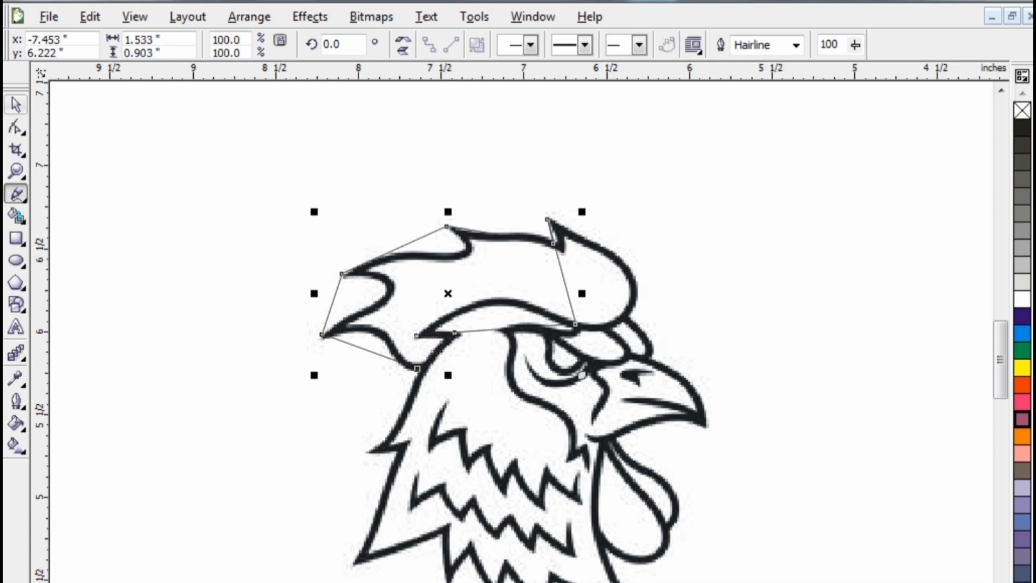
click(1022, 384)
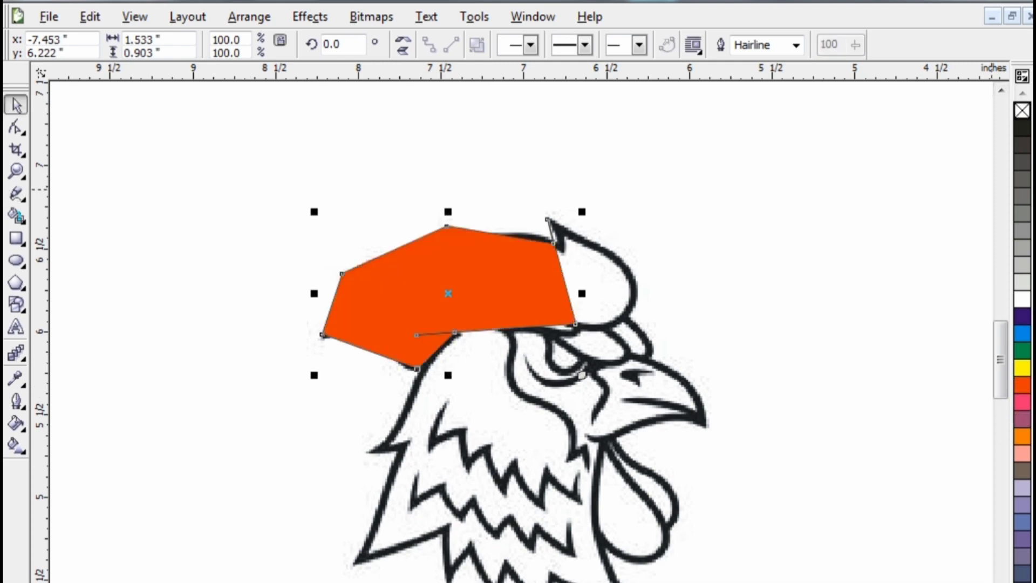
click(1022, 110)
Step: Convert the comb's front segment to a curve and bend its handles around the rounded front of the sketched comb
key(F10)
click(564, 279)
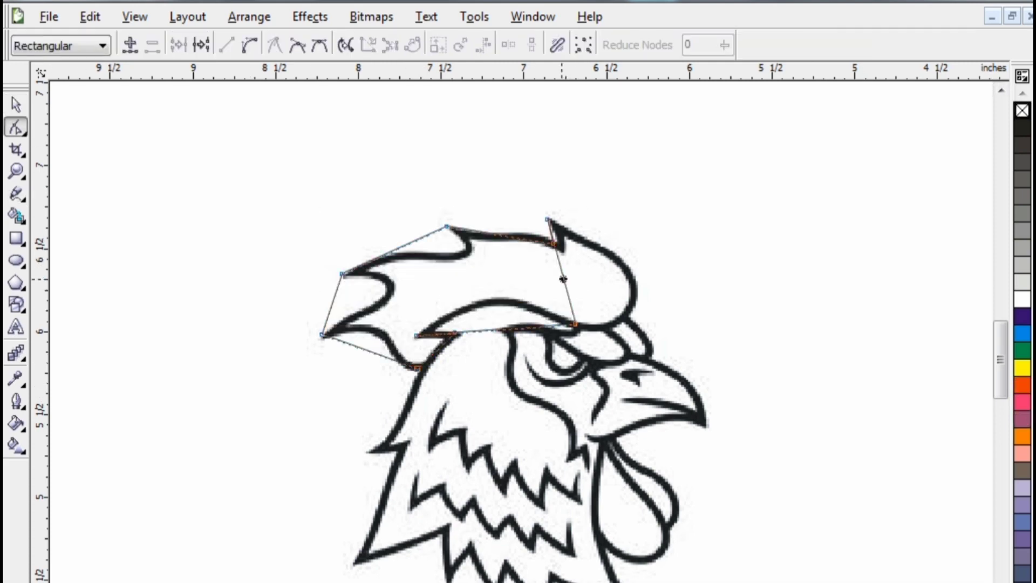
click(249, 45)
drag(556, 252, 672, 279)
drag(567, 292, 638, 329)
Step: Convert the comb's long underside segment and its lower rear segment to curves and fit both to the drawing
click(491, 330)
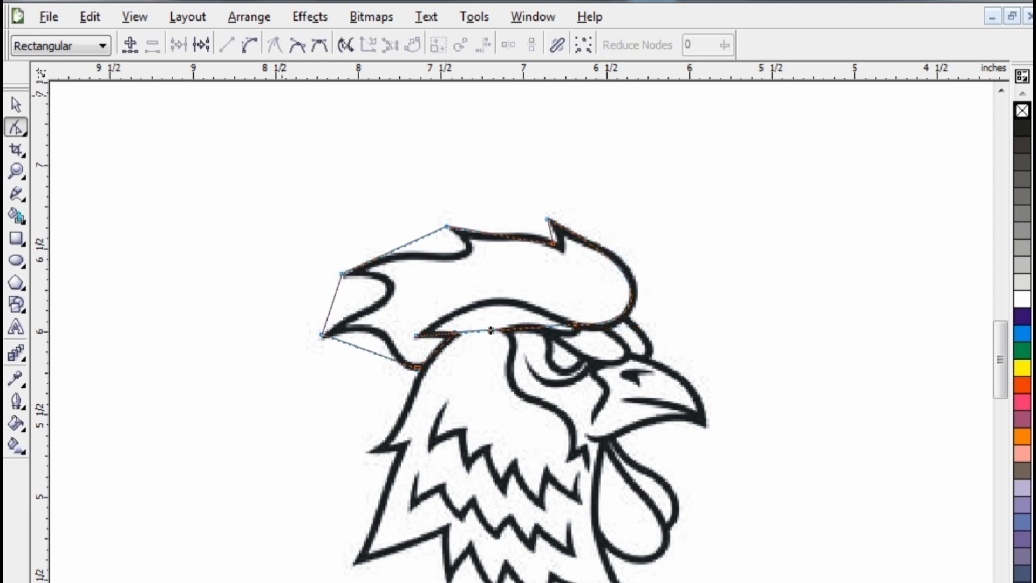
click(250, 45)
drag(523, 329, 485, 279)
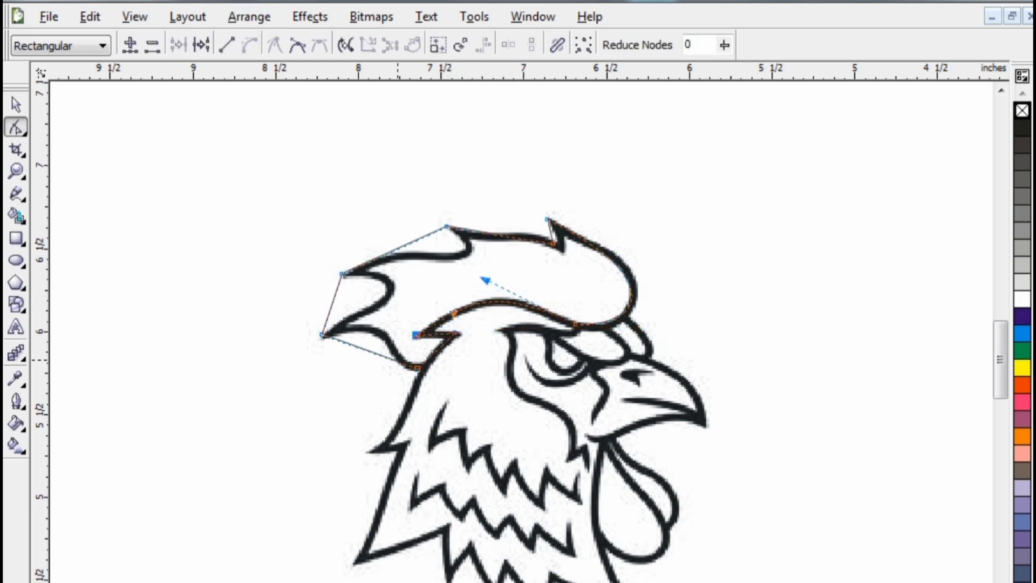
click(398, 360)
click(249, 45)
drag(354, 344, 393, 308)
Step: Convert the segment between the comb's two rear tips to a curve and shape it around the inward notch
click(335, 294)
click(250, 45)
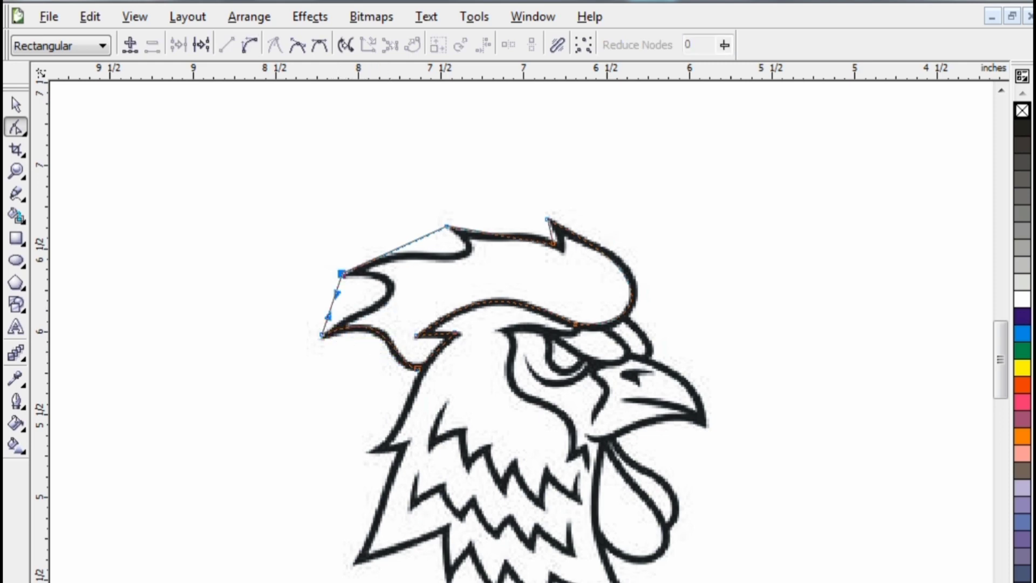
drag(335, 294, 443, 270)
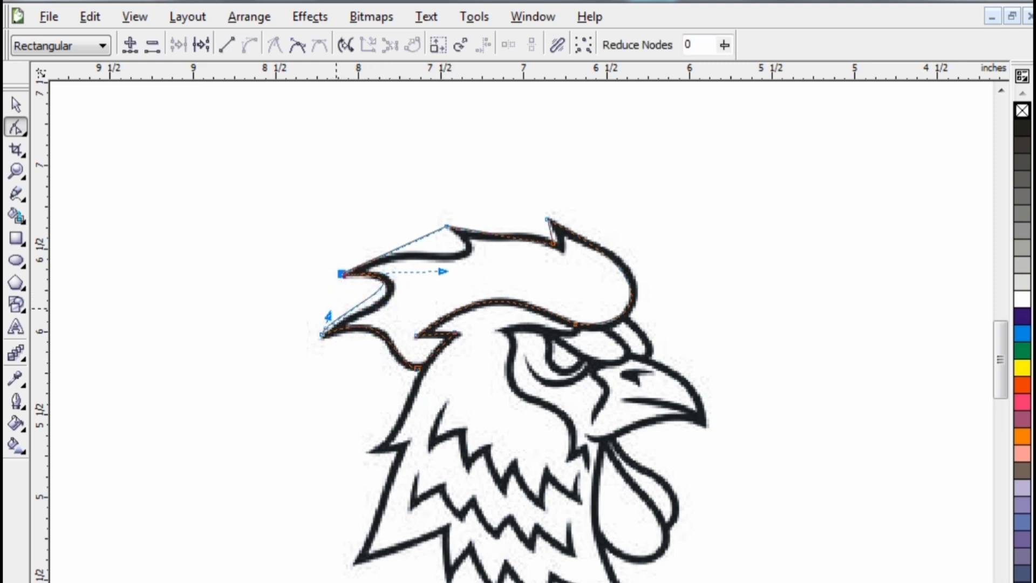
drag(328, 315, 341, 328)
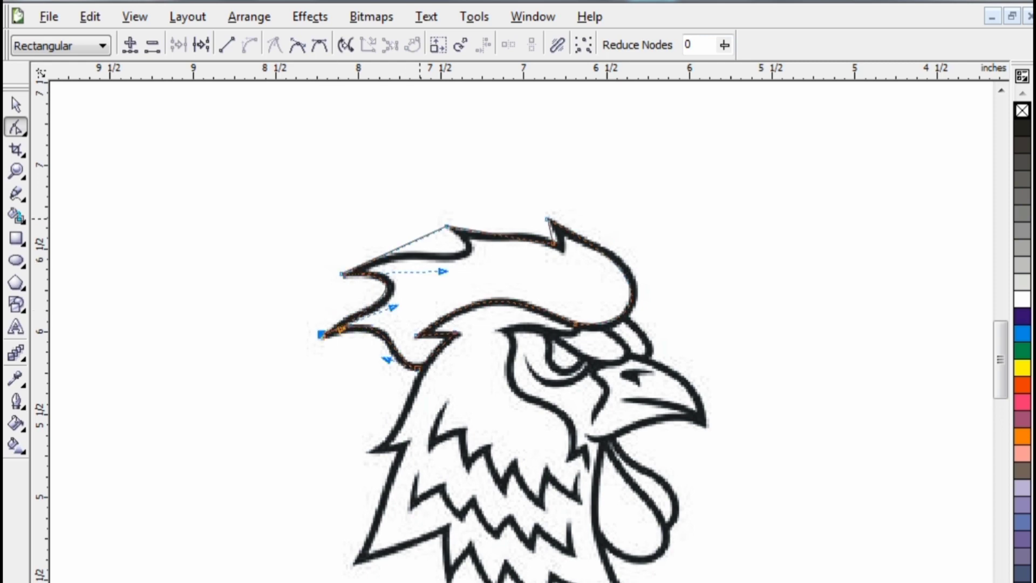
Step: Convert the segment between the comb's upper rear tip and its middle top point to a curve and fit its handles
click(415, 241)
click(249, 45)
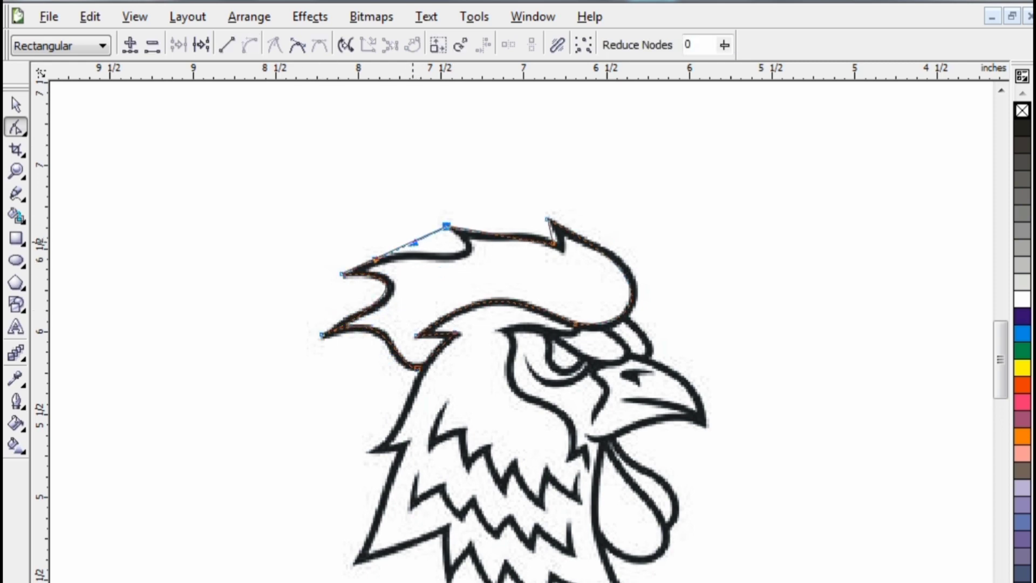
drag(412, 242, 513, 266)
drag(376, 260, 377, 243)
drag(513, 265, 515, 268)
Step: Shape the comb's top segment between the middle point and the front spike along the sketched line
click(525, 240)
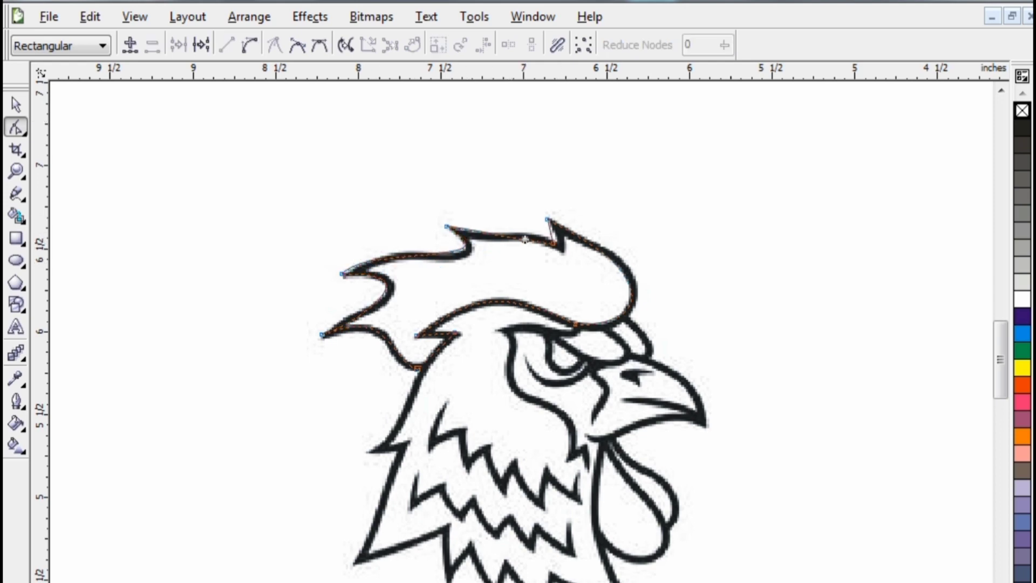
click(525, 239)
drag(522, 241, 483, 239)
click(543, 220)
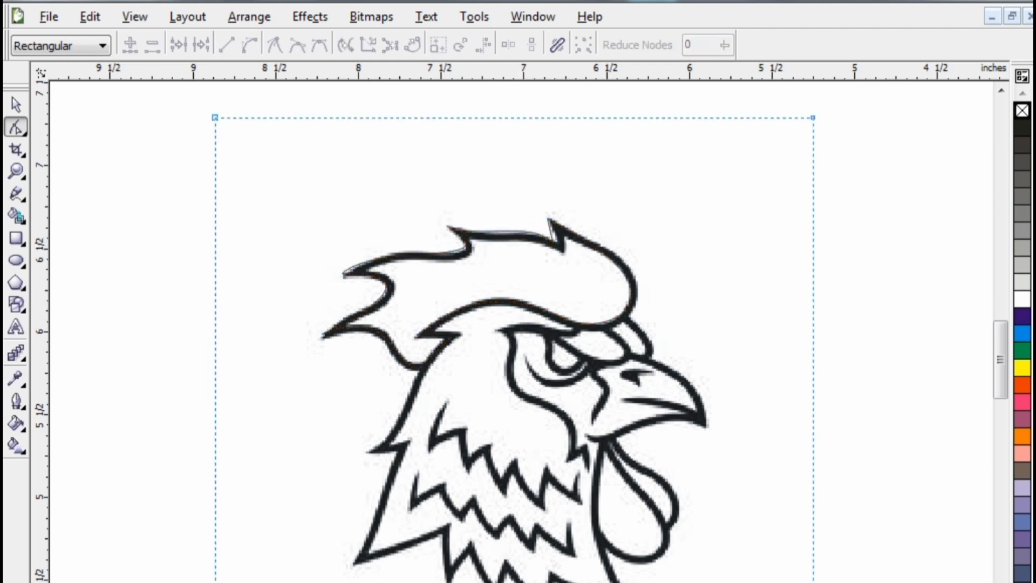
click(16, 105)
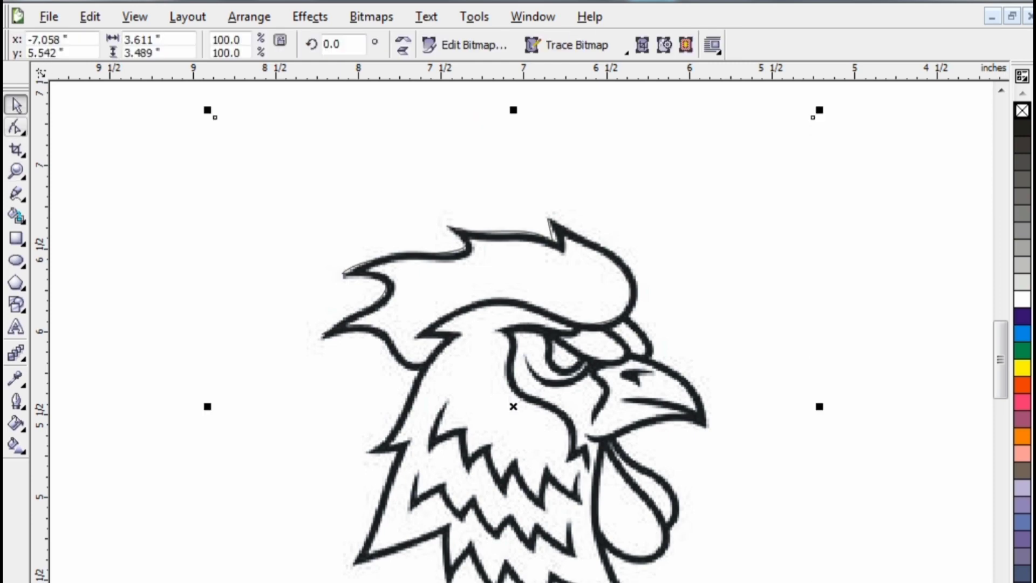
click(16, 193)
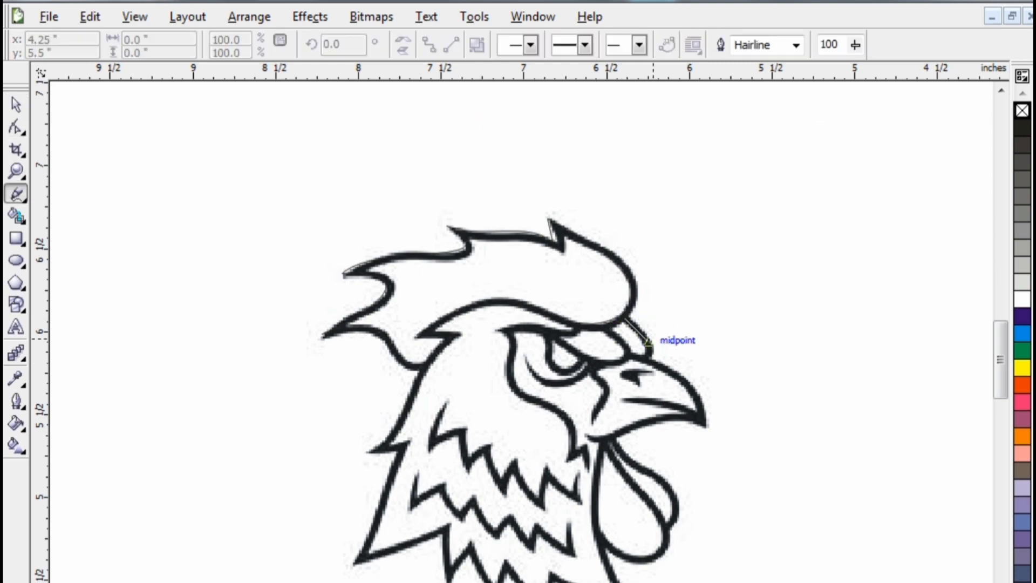
click(636, 358)
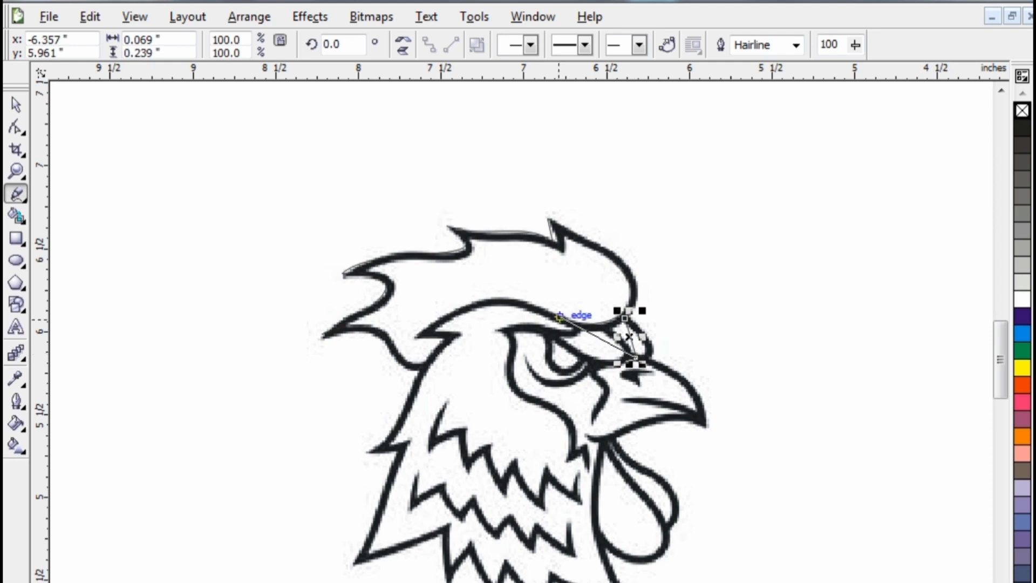
click(603, 326)
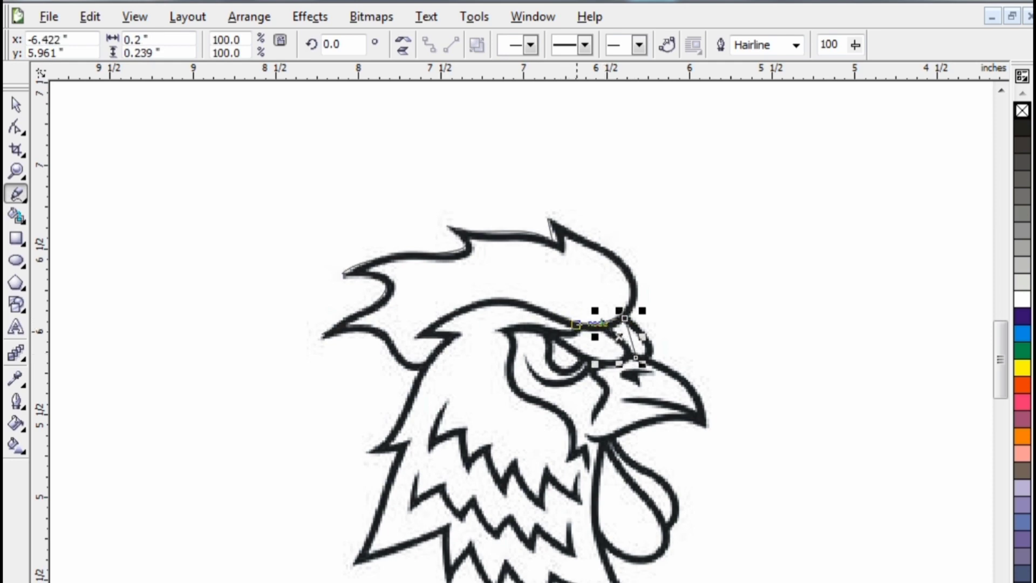
click(576, 324)
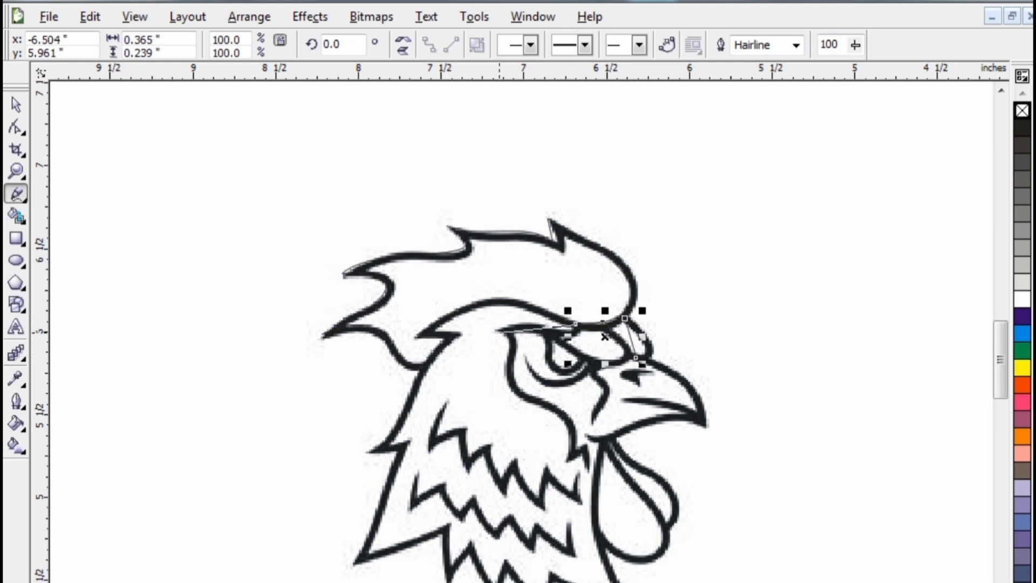
click(498, 331)
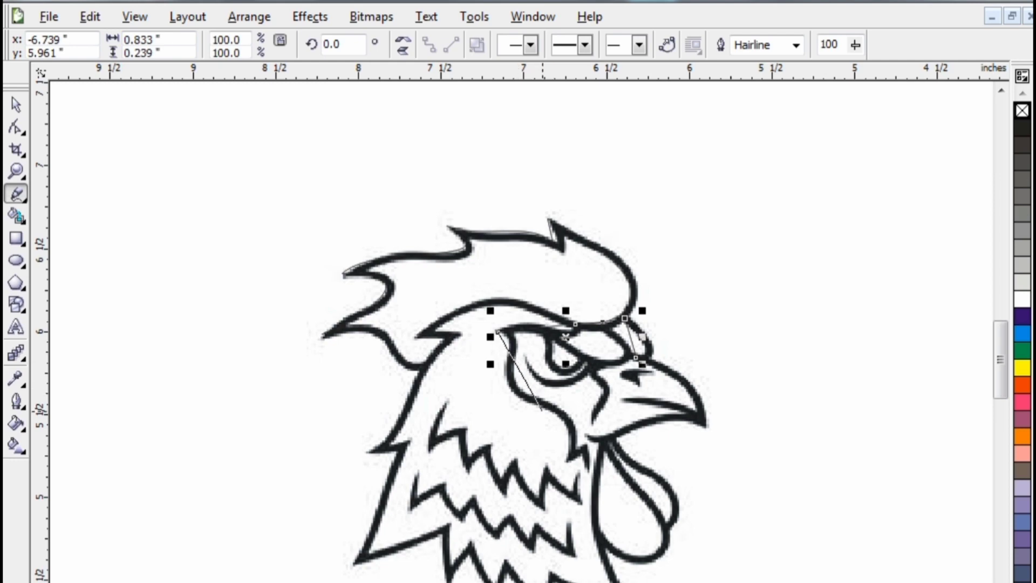
click(536, 402)
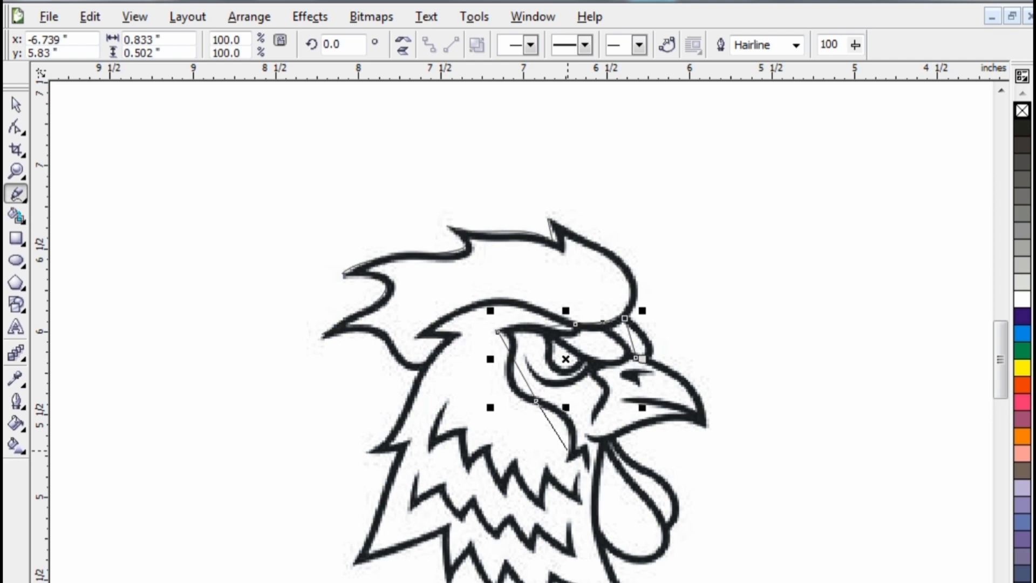
click(565, 447)
key(Delete)
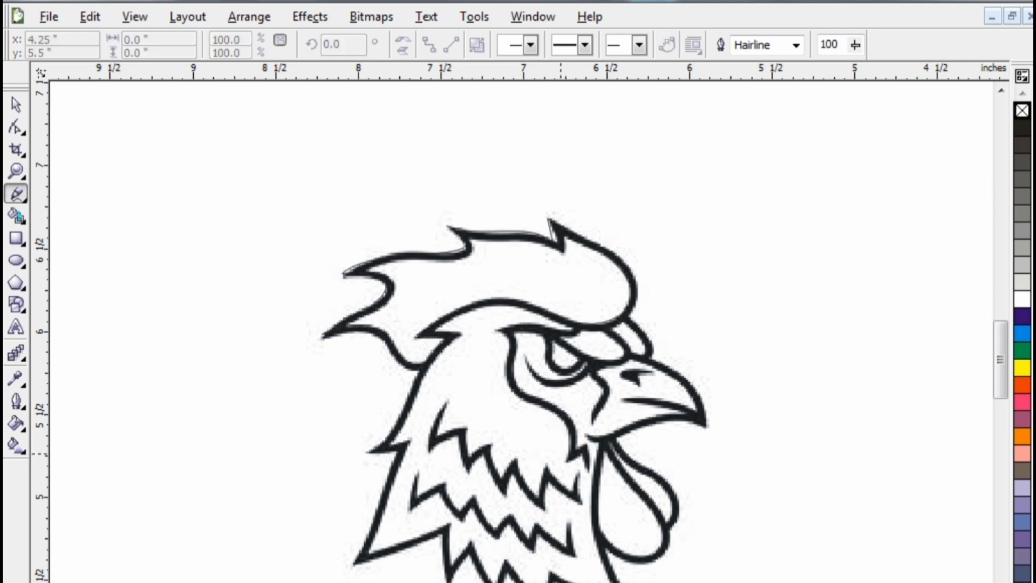
Step: Draw a closed straight-segment outline, about 0.50 by 0.24 inches, around the brow shape above the eye
click(626, 319)
click(629, 357)
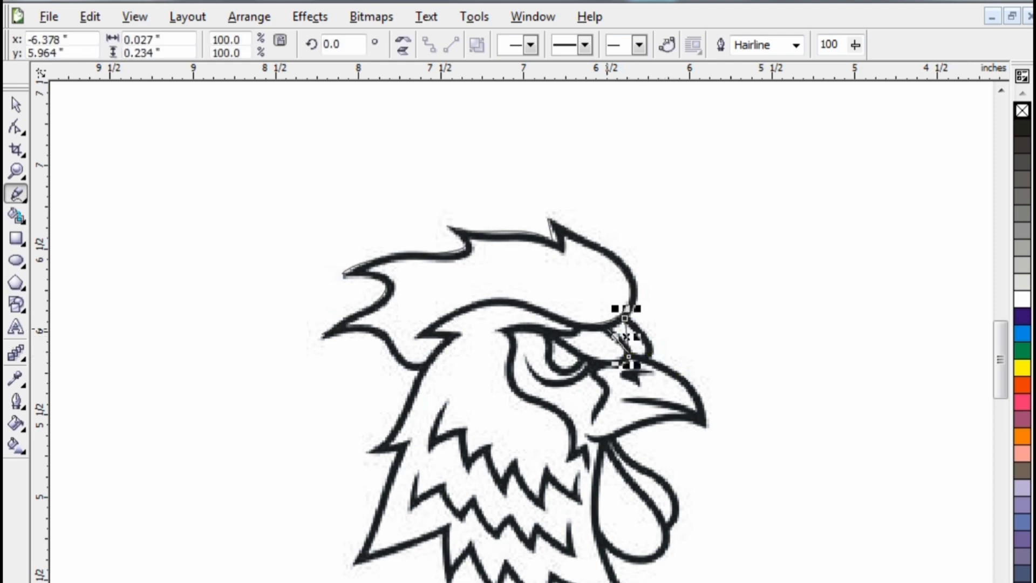
click(608, 329)
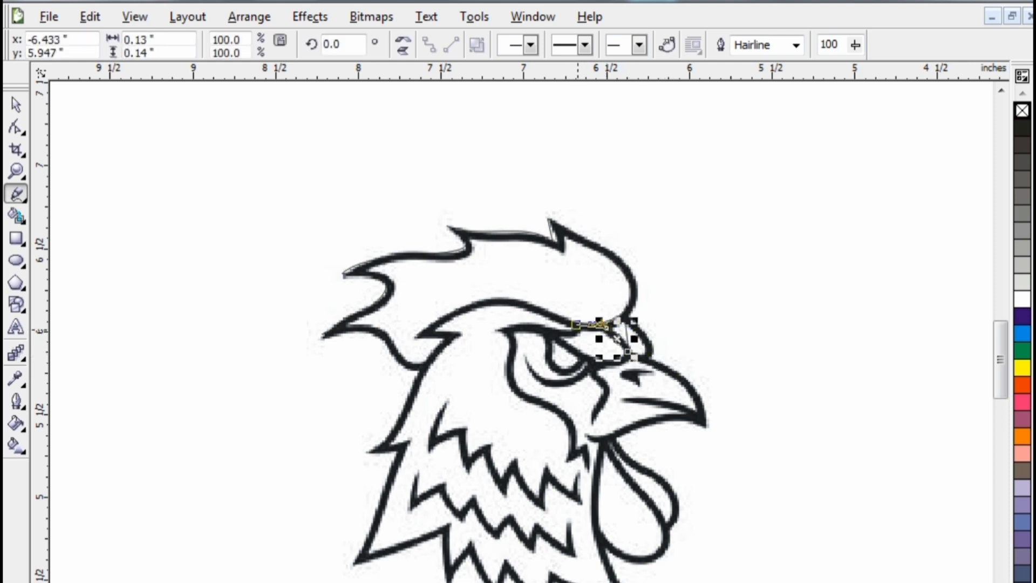
click(576, 324)
click(546, 326)
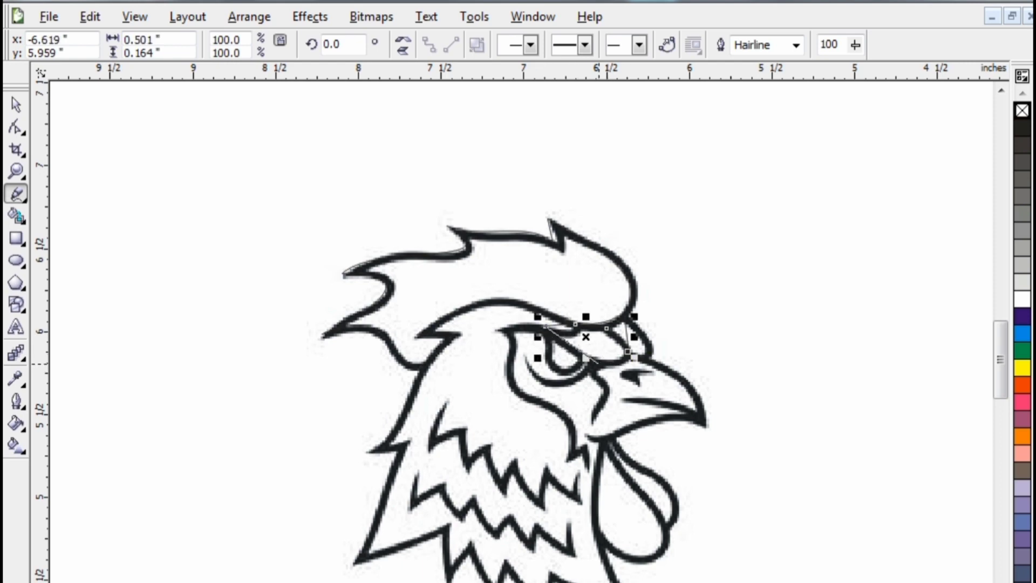
click(599, 363)
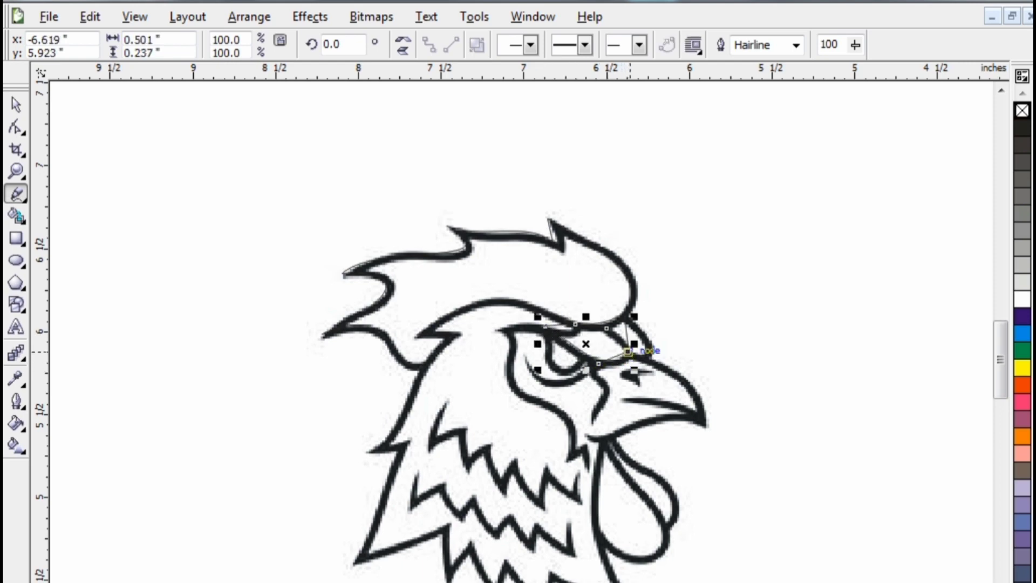
click(607, 327)
click(625, 317)
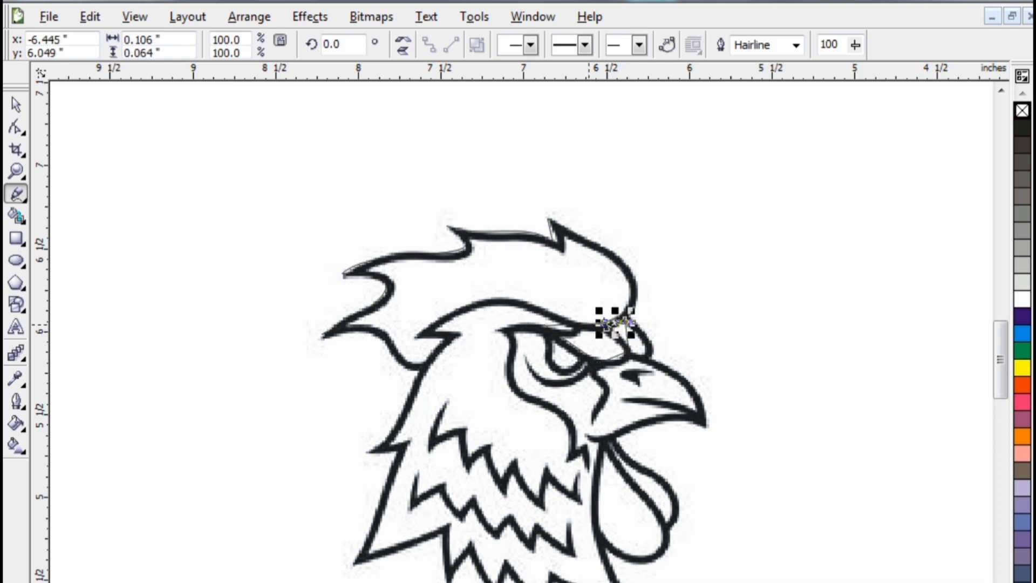
click(576, 324)
click(1022, 333)
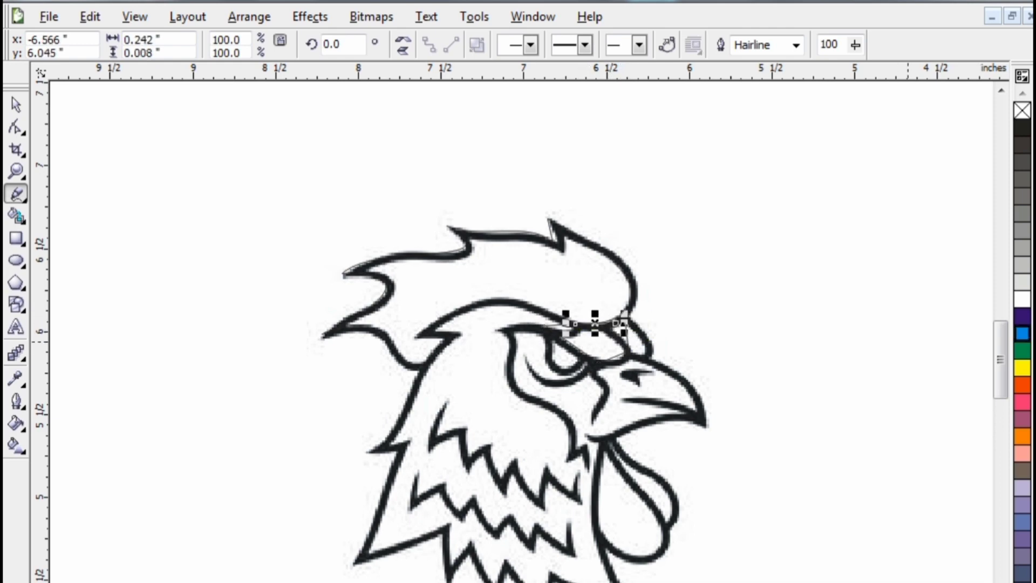
scroll(617, 278, up, 1)
key(Escape)
key(space)
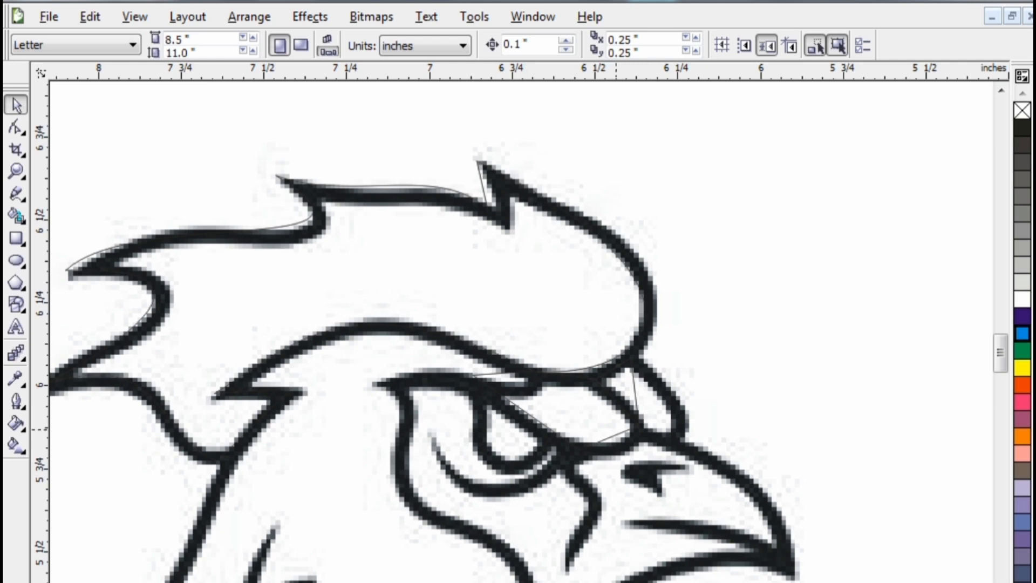
Step: Delete the brow outline and the extra line segments drawn beside it above the beak
click(616, 434)
key(Delete)
click(635, 398)
key(Delete)
click(720, 416)
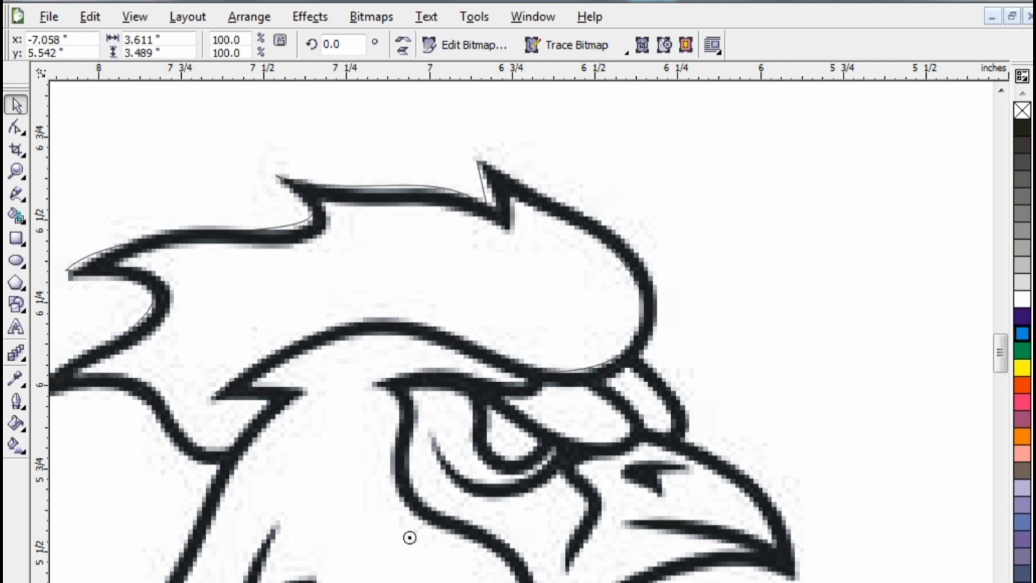
Step: Draw a closed straight-segment outline, about 0.16 by 0.21 inches, for the small bump between the comb's front base and the beak
key(F5)
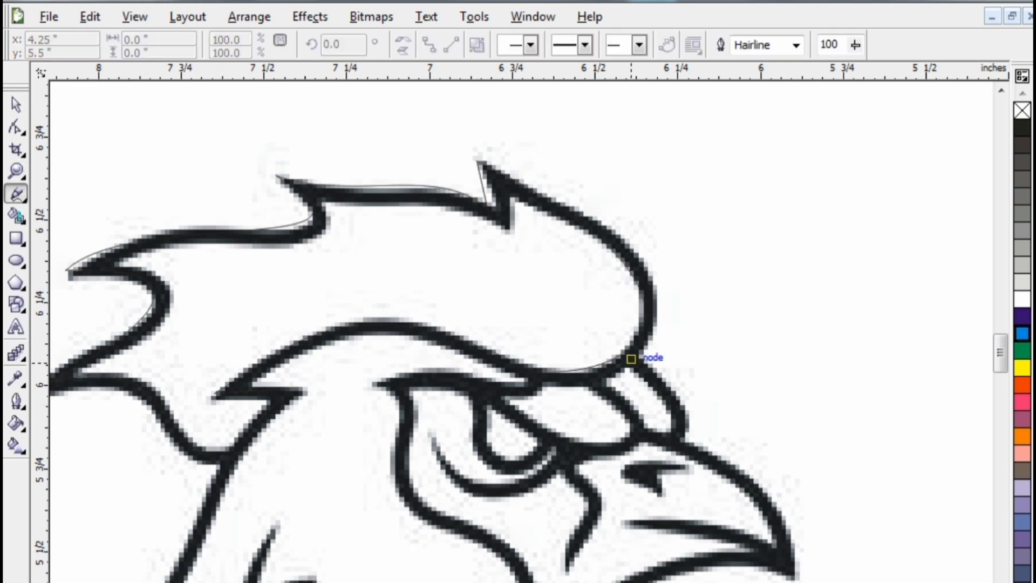
click(596, 379)
double_click(631, 358)
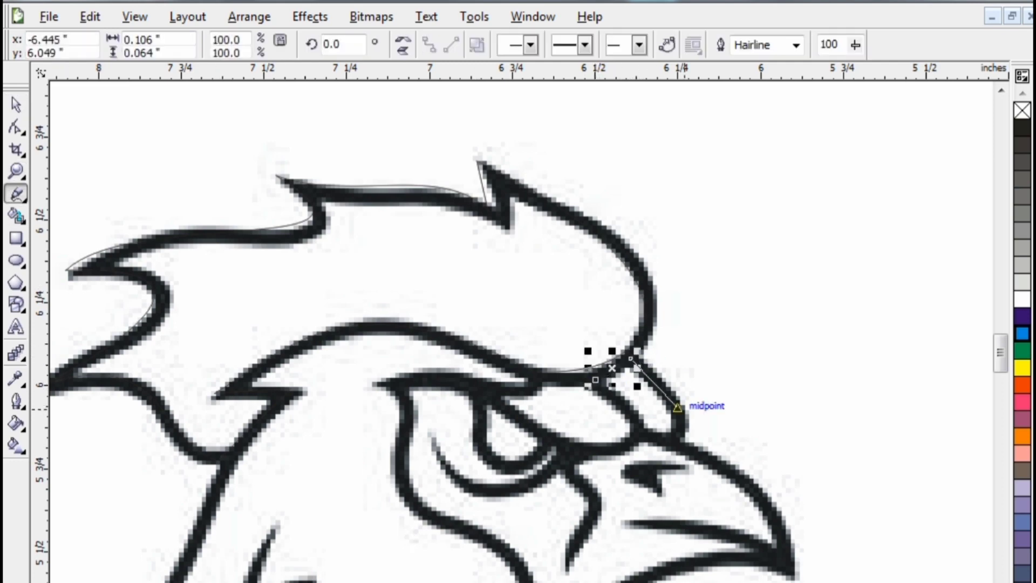
double_click(651, 432)
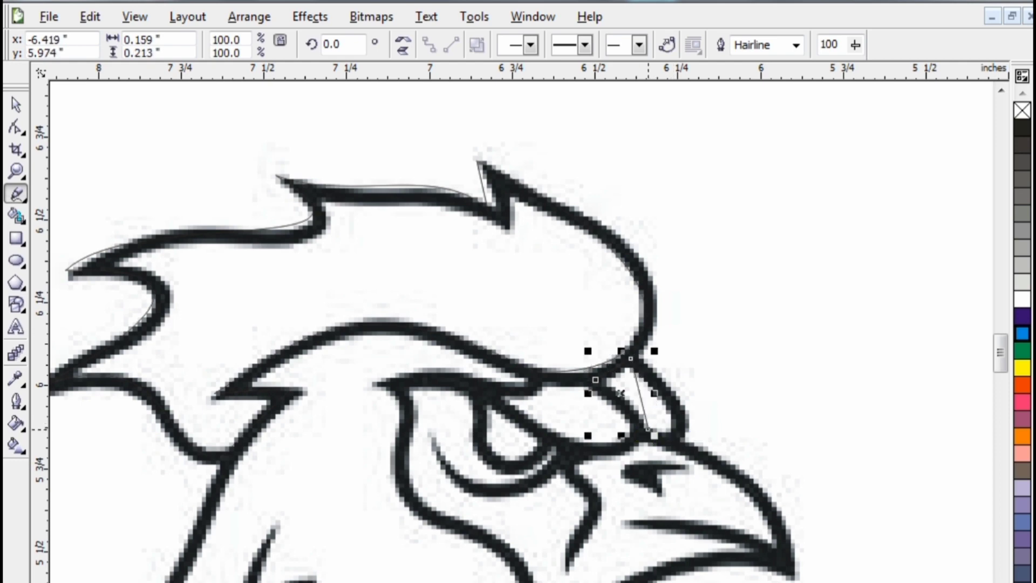
click(620, 393)
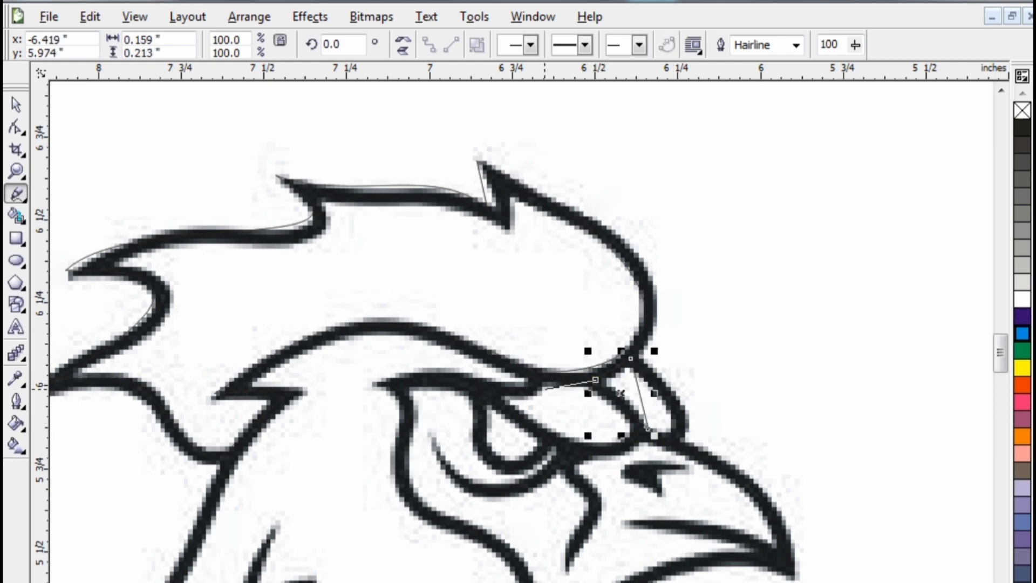
Step: Draw a closed five-point straight-segment outline, about 0.45 by 0.21 inches, around the brow shape above the eye
click(538, 388)
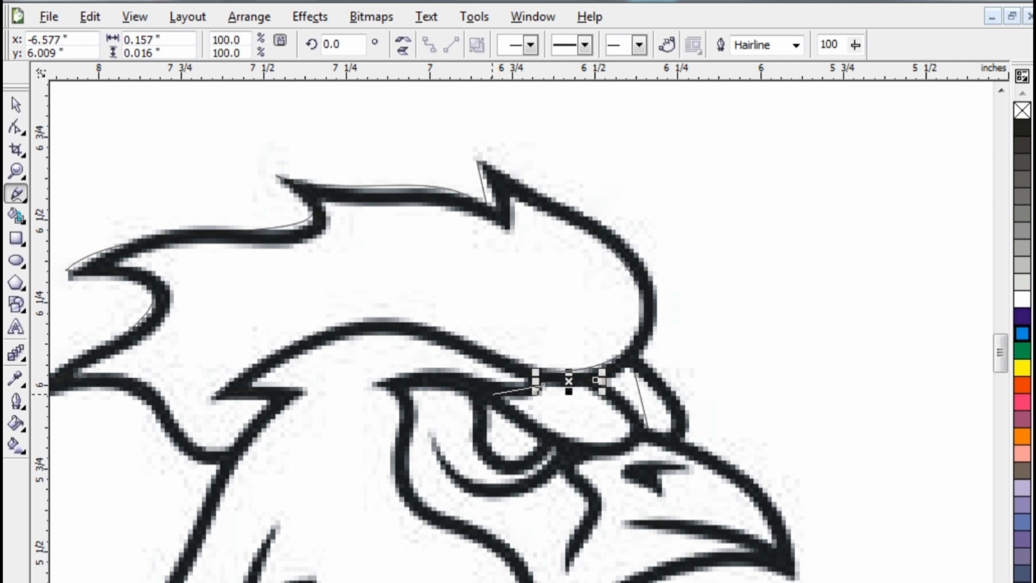
click(491, 393)
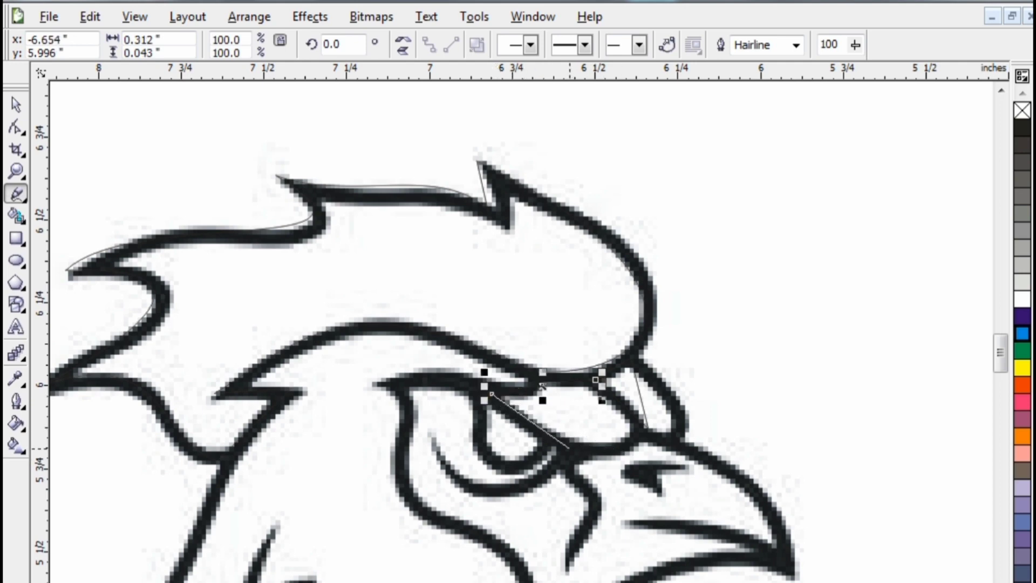
click(569, 448)
click(641, 423)
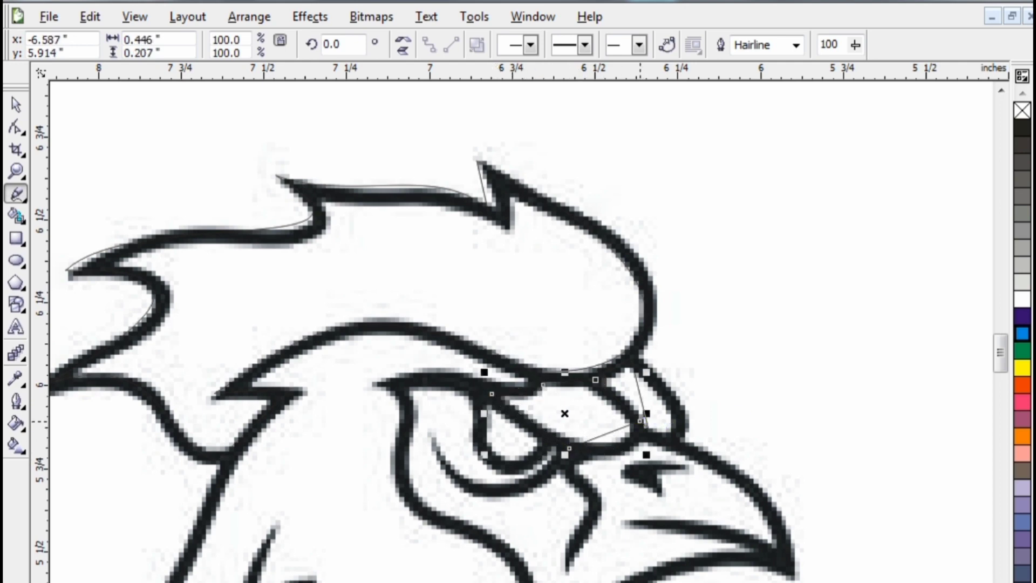
click(596, 379)
Step: Fill the brow shape with yellow and the small bump shape in front of it with pink
click(1022, 402)
click(1022, 367)
key(space)
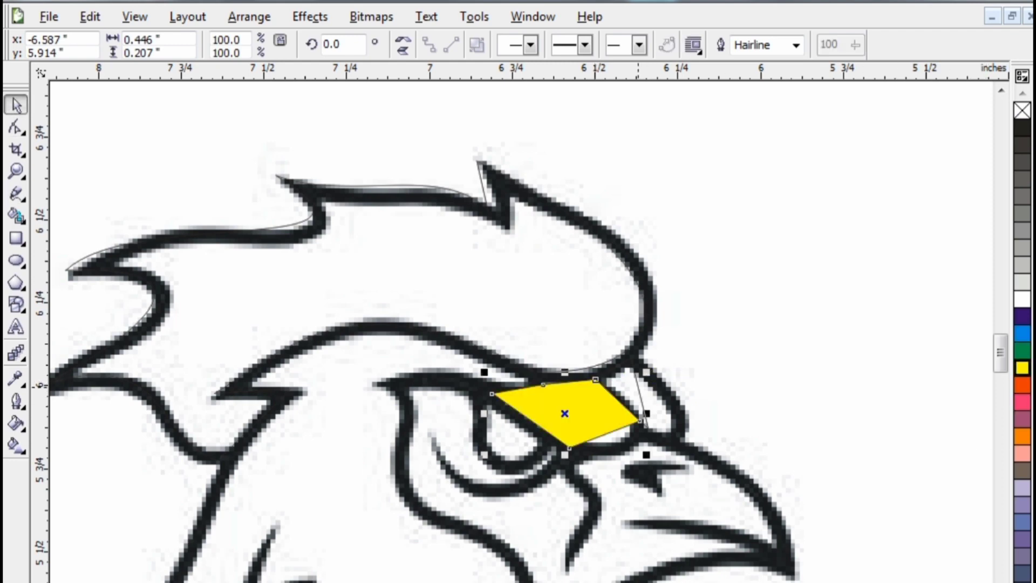
click(638, 386)
click(1022, 367)
click(1022, 402)
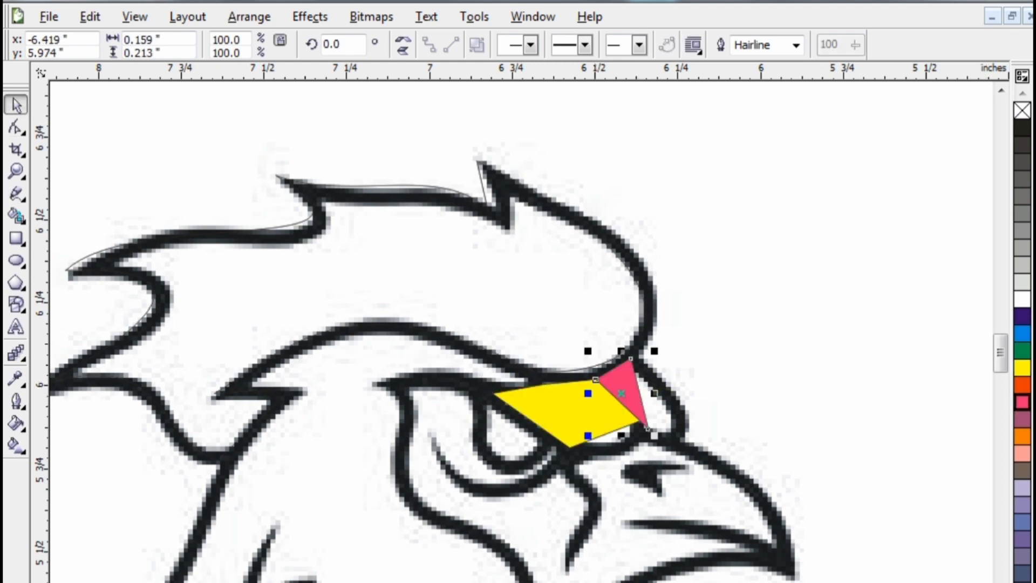
Step: Convert the pink shape's front segment to a curve and bulge it outward to follow the sketched bump above the beak
click(16, 126)
scroll(788, 393, up, 1)
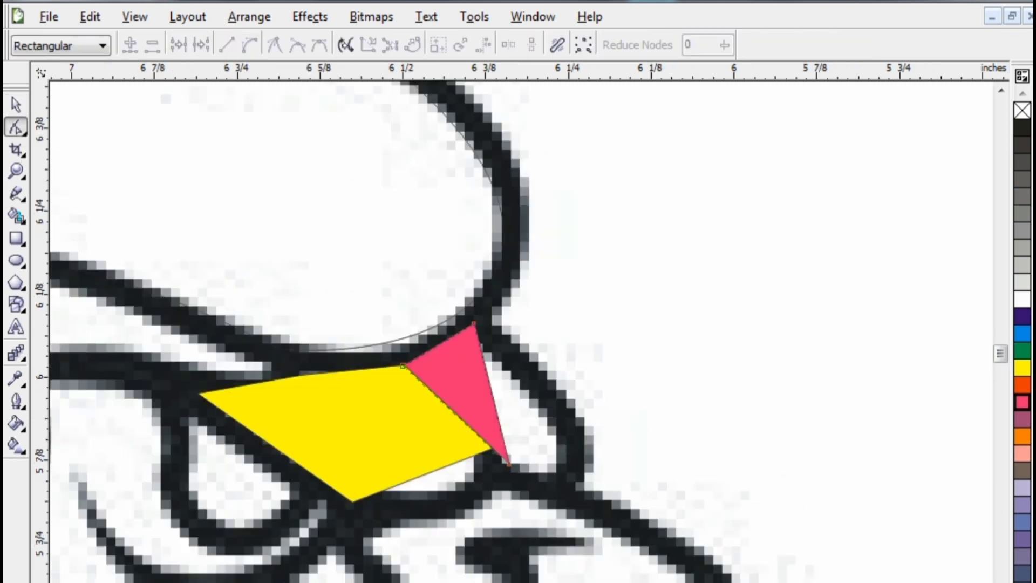
click(488, 374)
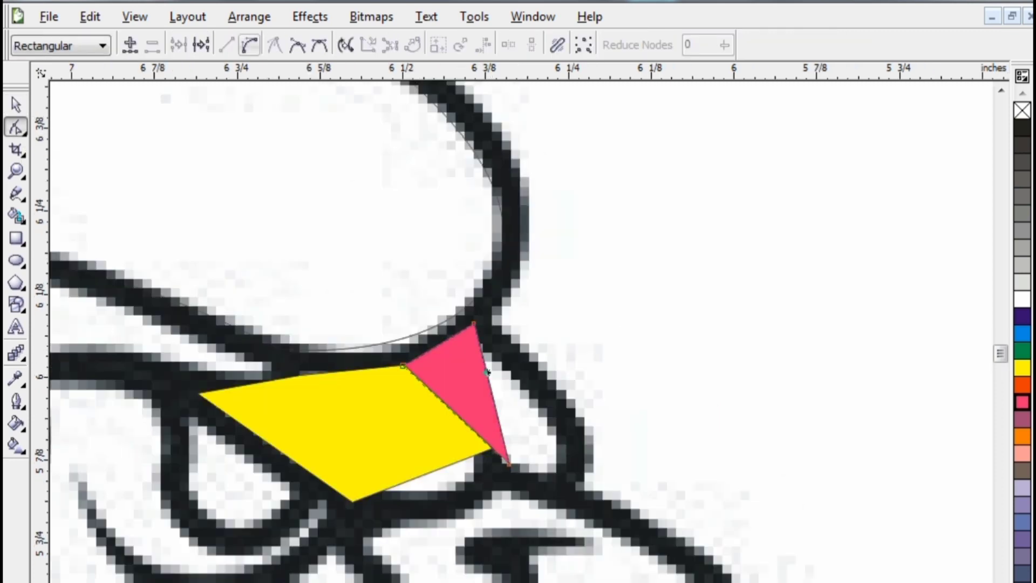
click(249, 45)
drag(487, 370, 559, 383)
drag(497, 419, 632, 509)
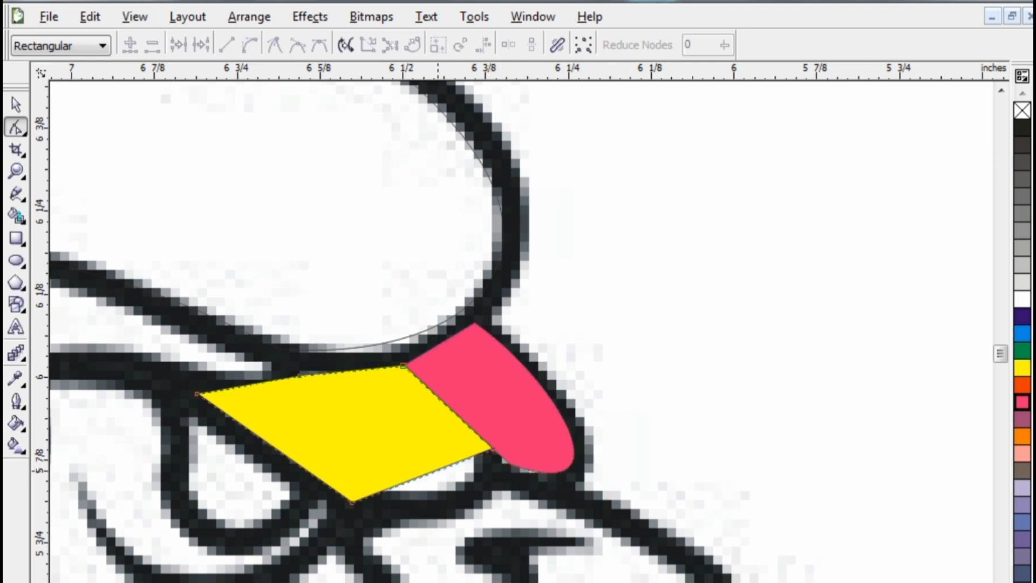
Step: Curve the yellow brow shape's lower front edge outward and its rear upper edge inward to match the sketch
drag(438, 468, 470, 504)
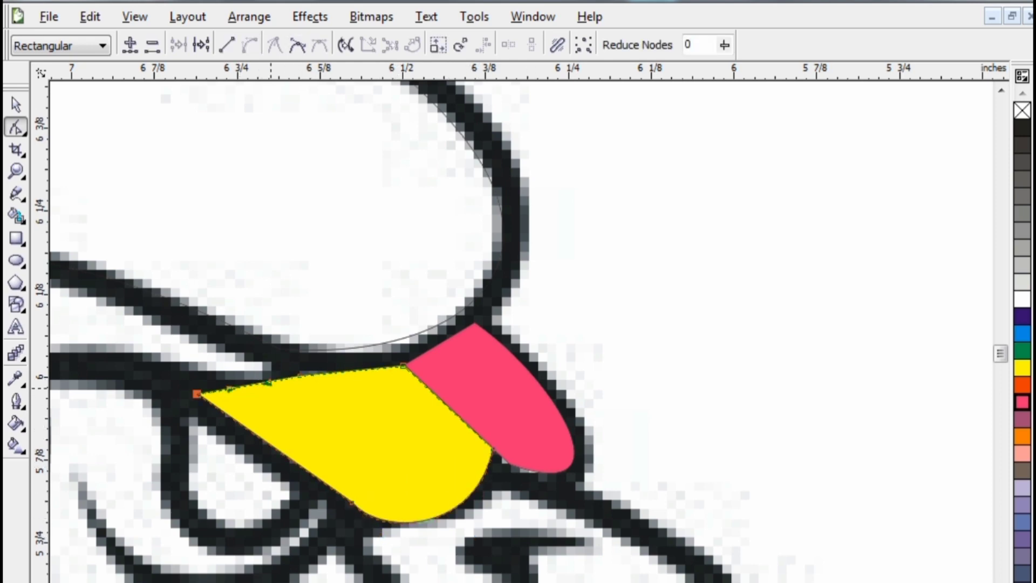
click(270, 384)
drag(270, 383, 283, 410)
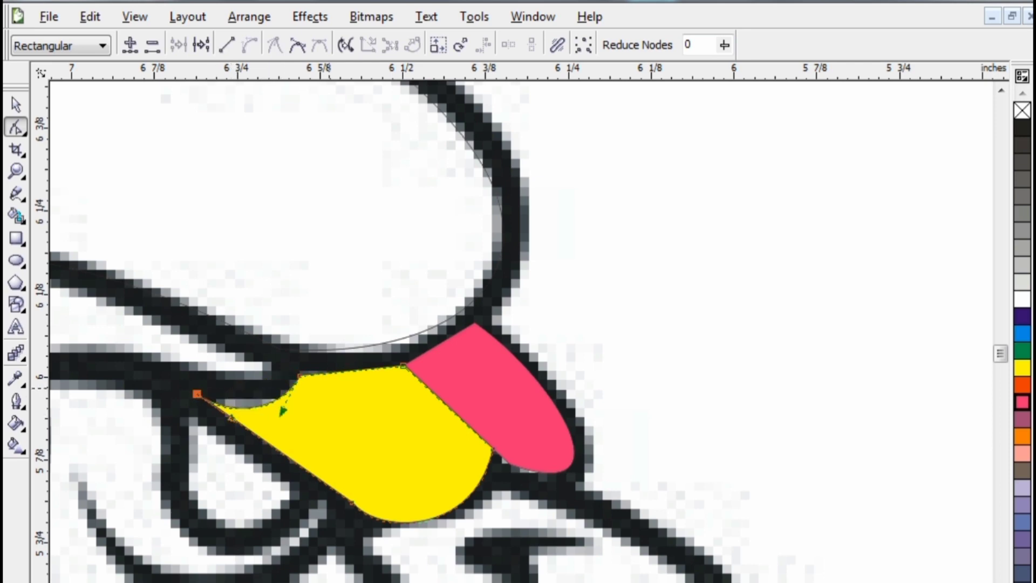
Step: Convert the yellow brow shape's top segment to a curve and adjust its handle so it dips slightly along the comb line
click(346, 370)
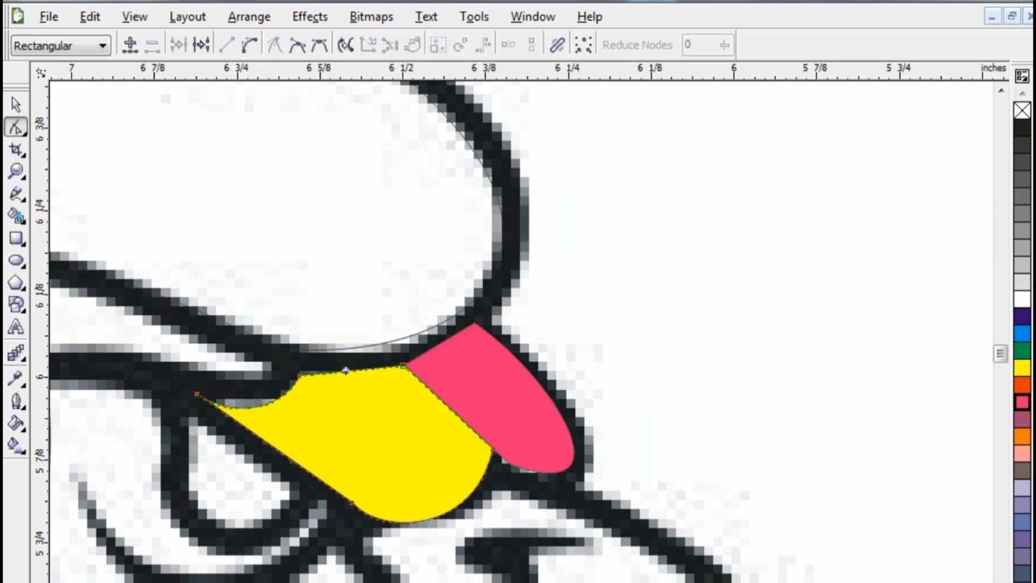
click(249, 45)
drag(369, 370, 375, 405)
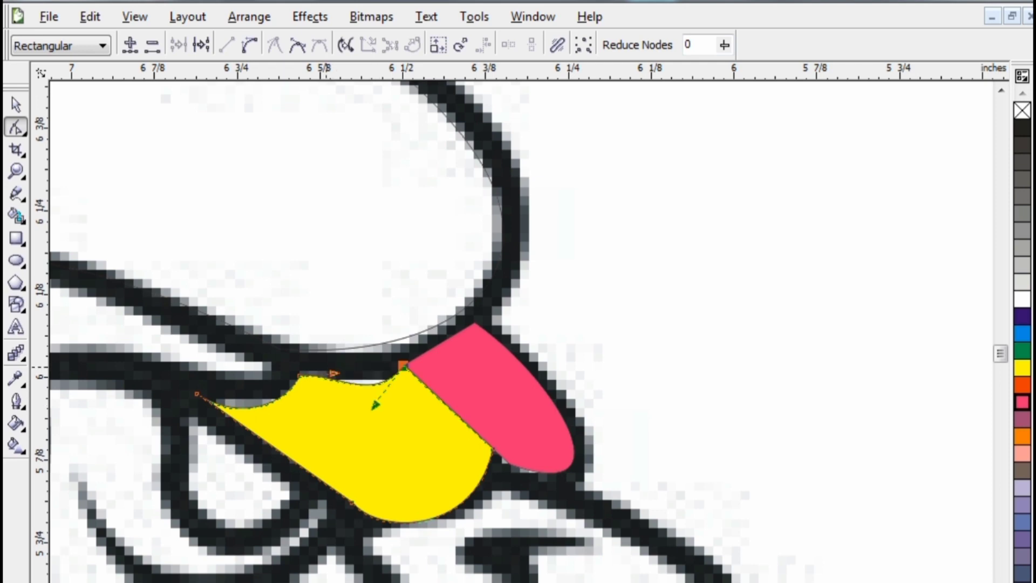
click(371, 397)
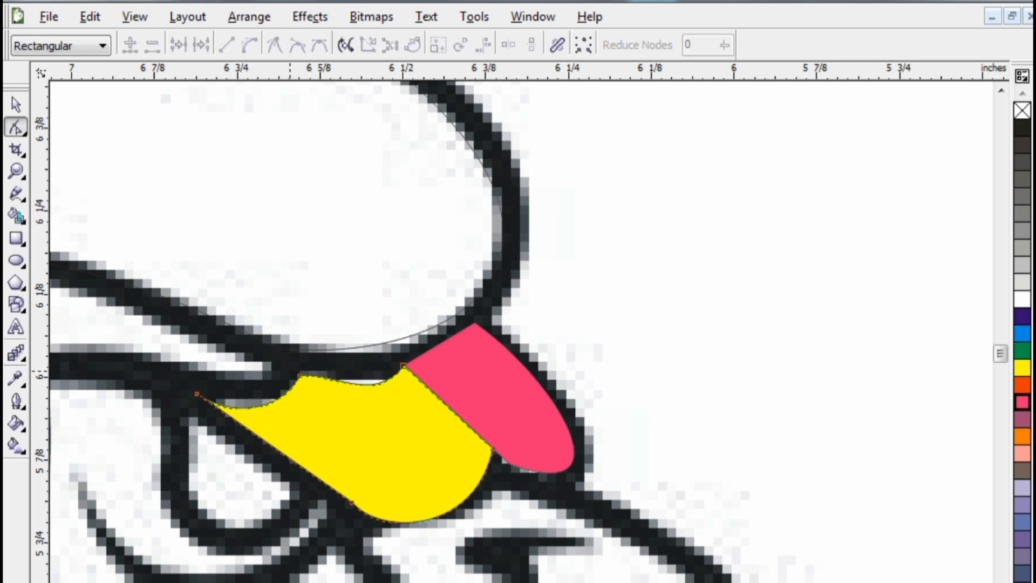
click(300, 374)
click(378, 400)
click(297, 374)
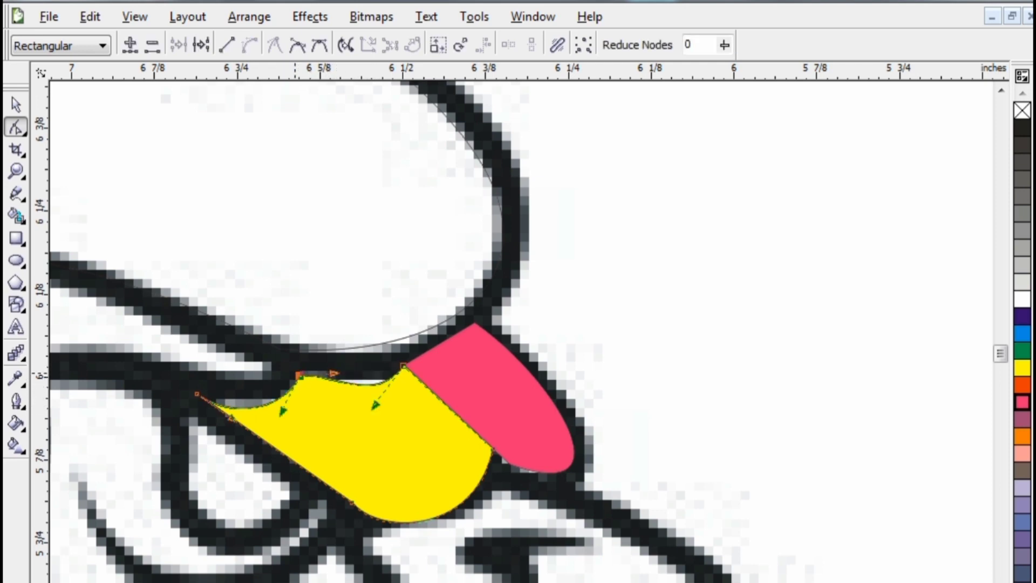
drag(376, 404, 370, 395)
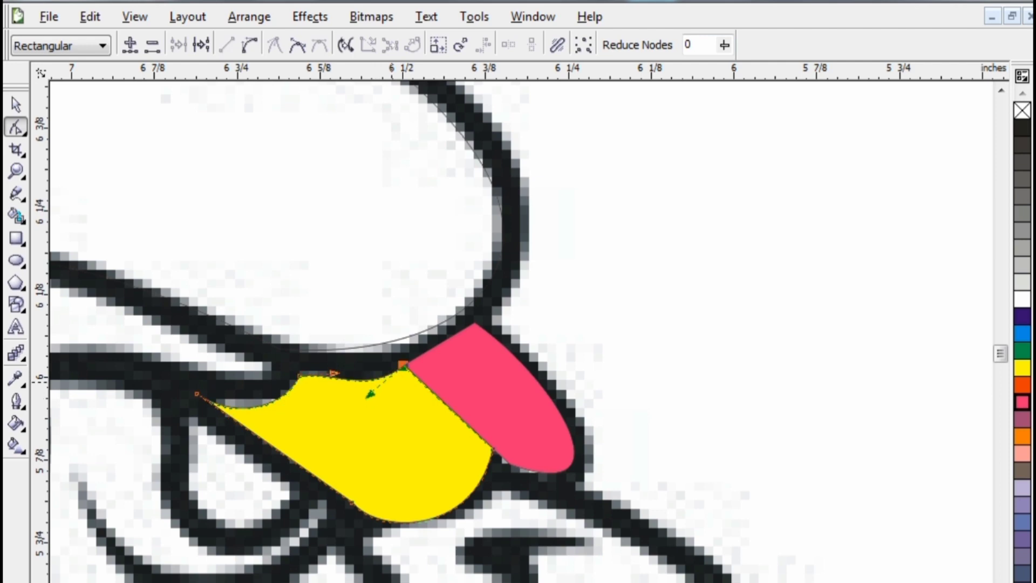
Step: Curve the pink shape's upper edge inward so it follows the underside of the comb
click(432, 348)
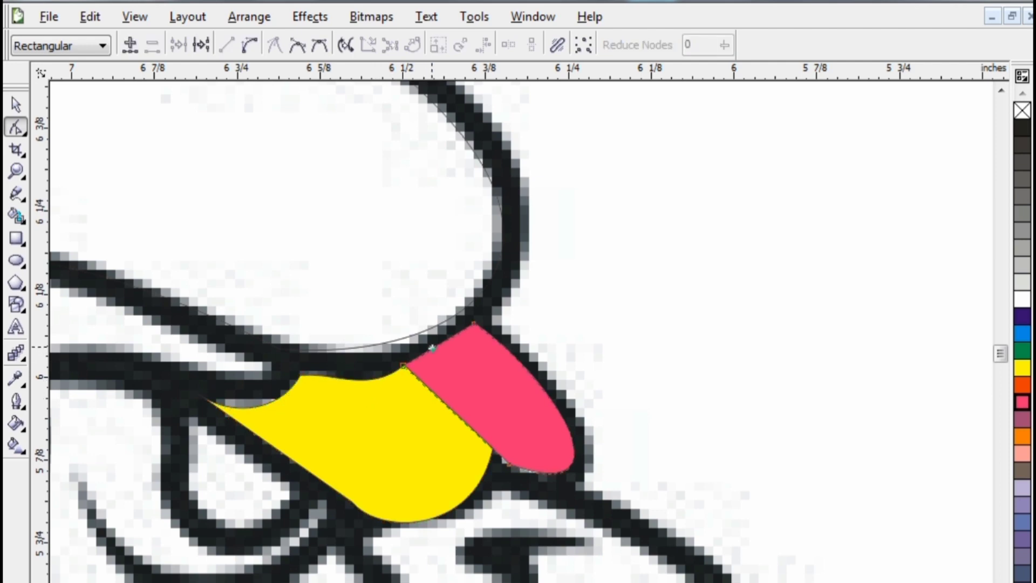
click(474, 323)
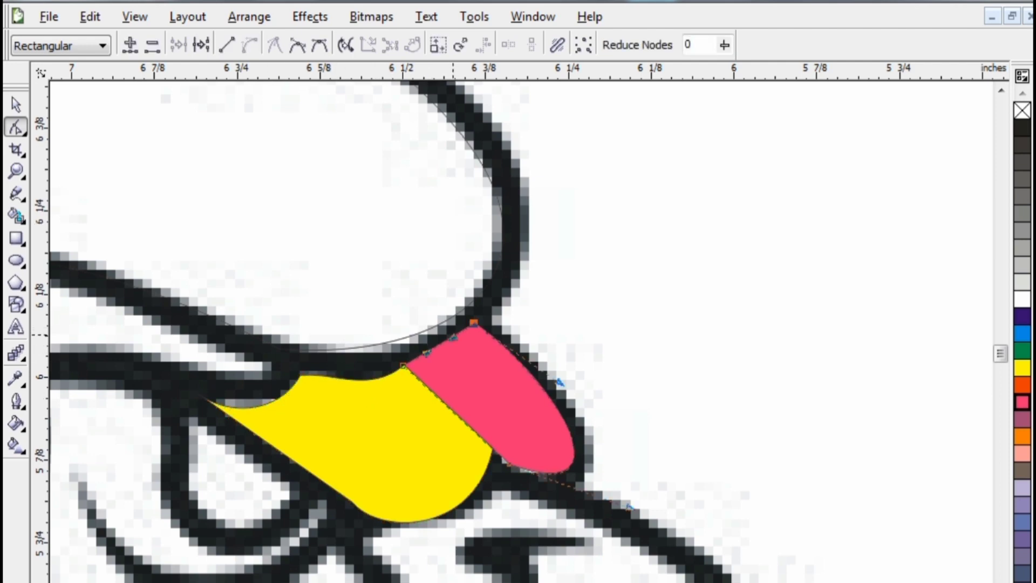
drag(451, 337, 434, 363)
click(638, 322)
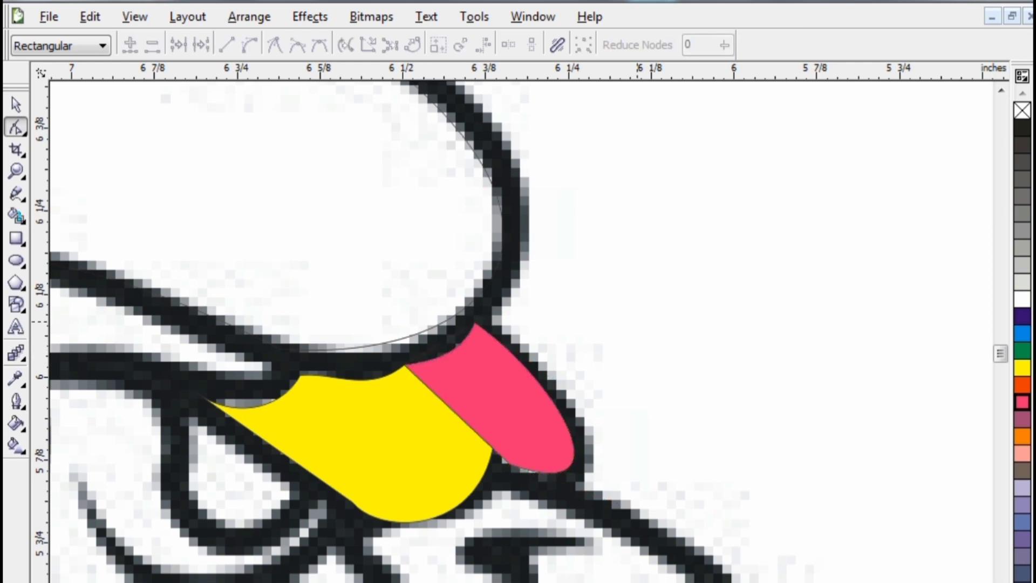
Step: Shift the sketch bitmap away from the traced shapes and undo the move
scroll(739, 372, down, 1)
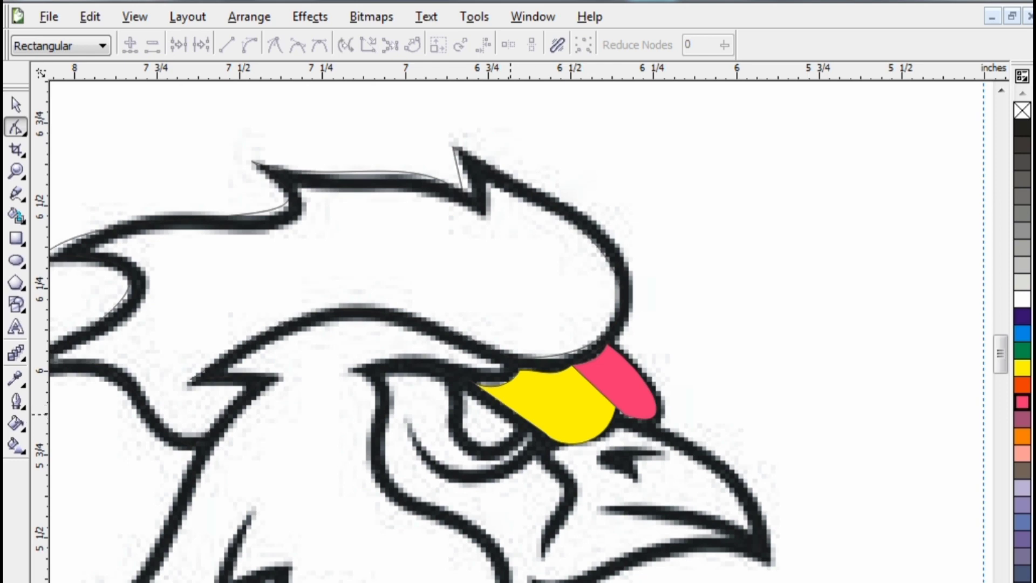
drag(686, 345, 407, 463)
key(space)
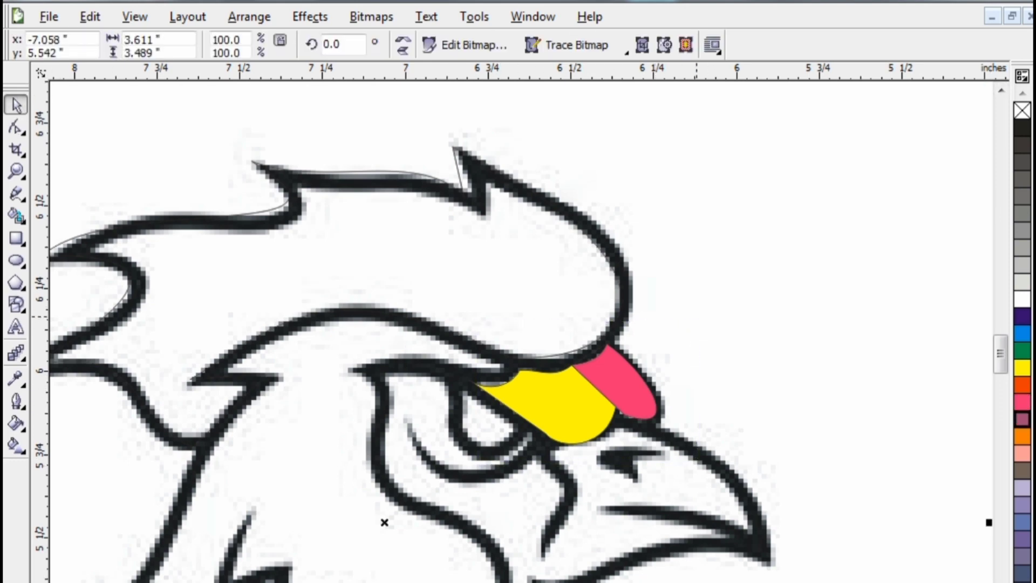
drag(384, 523, 334, 542)
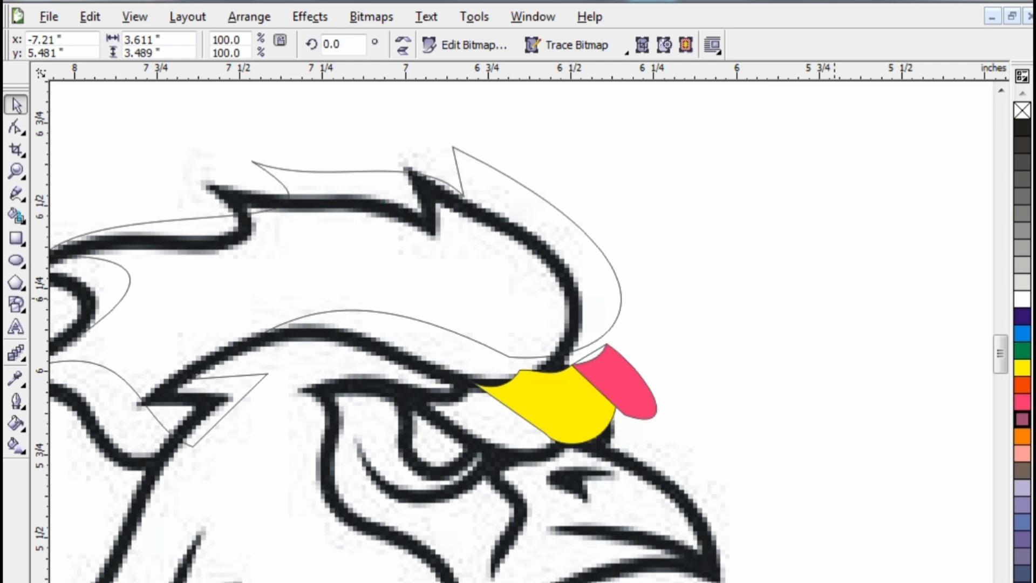
key(ctrl+z)
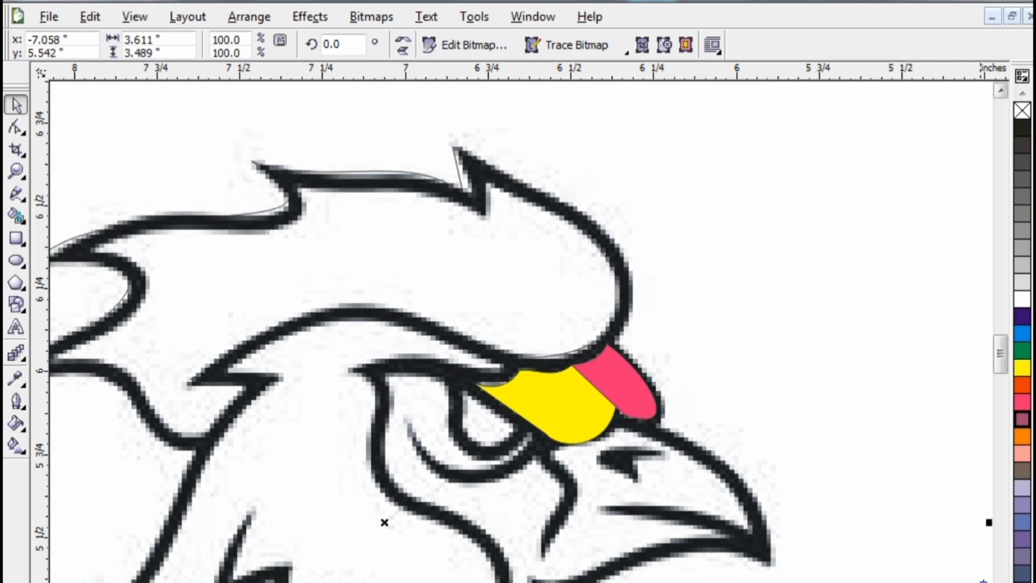
Step: Draw a closed straight-segment outline, about 0.35 by 0.63 inches, inside the large wattle below the beak
scroll(518, 330, down, 5)
key(F5)
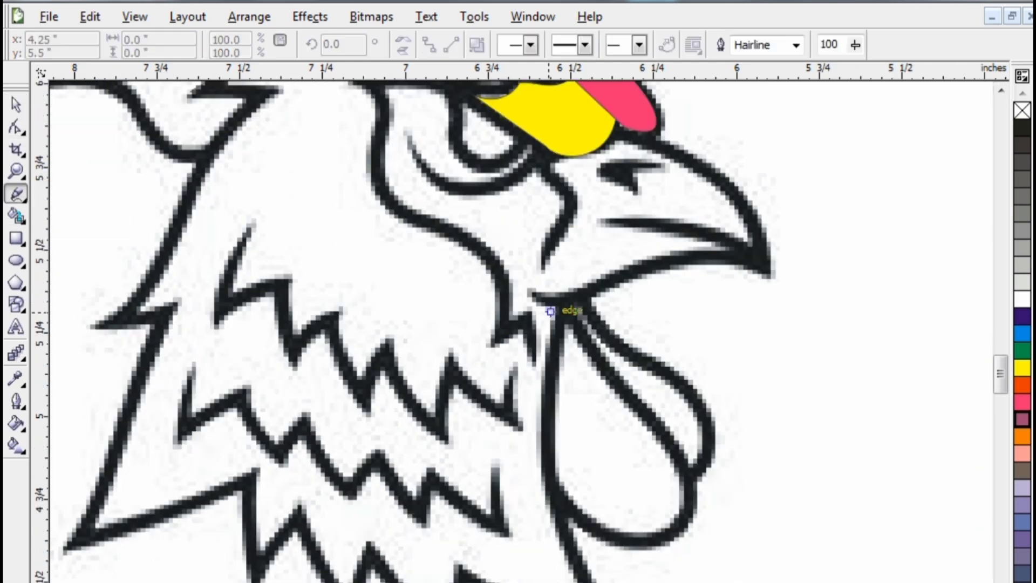
click(570, 312)
double_click(670, 450)
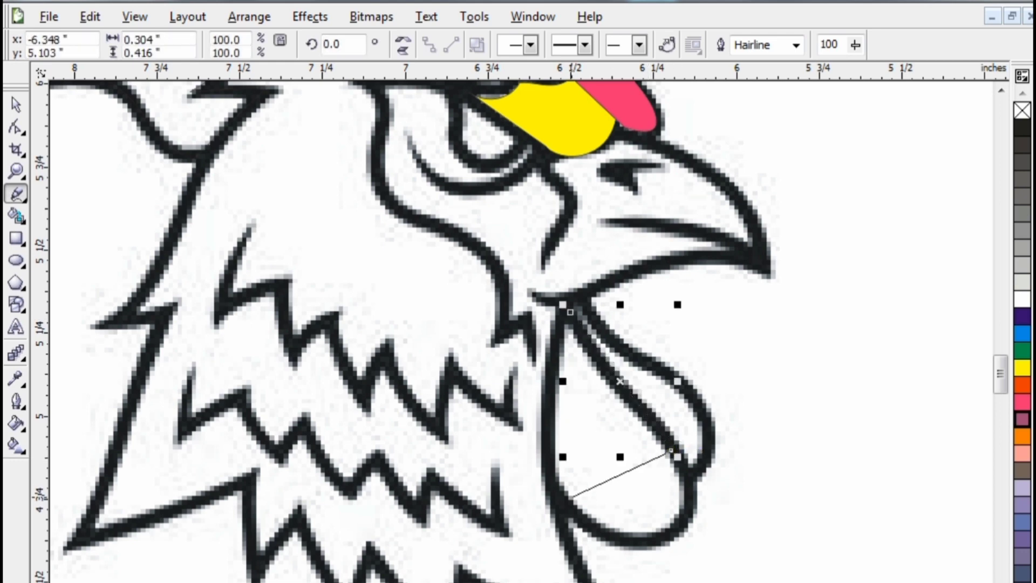
click(571, 501)
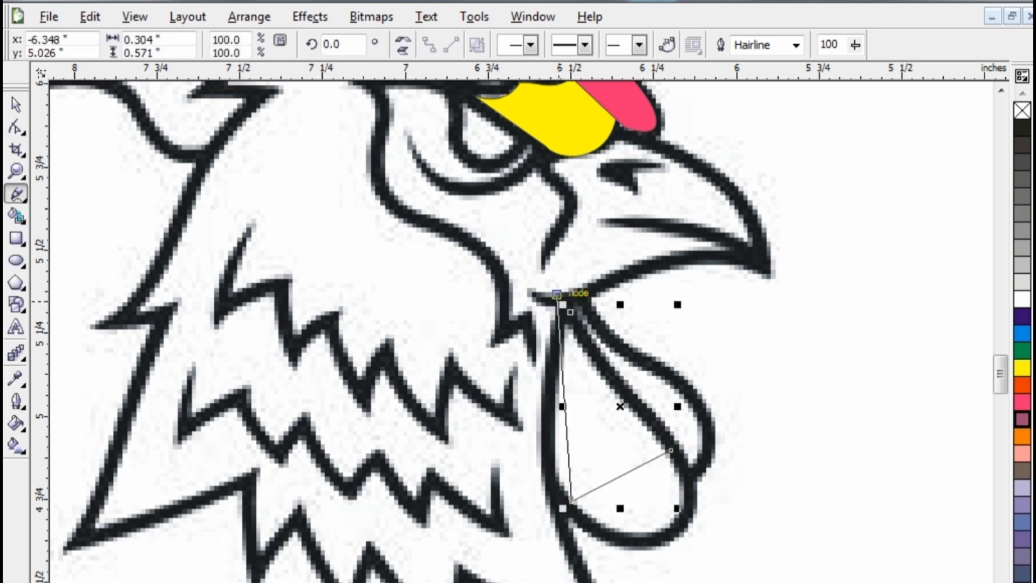
click(559, 296)
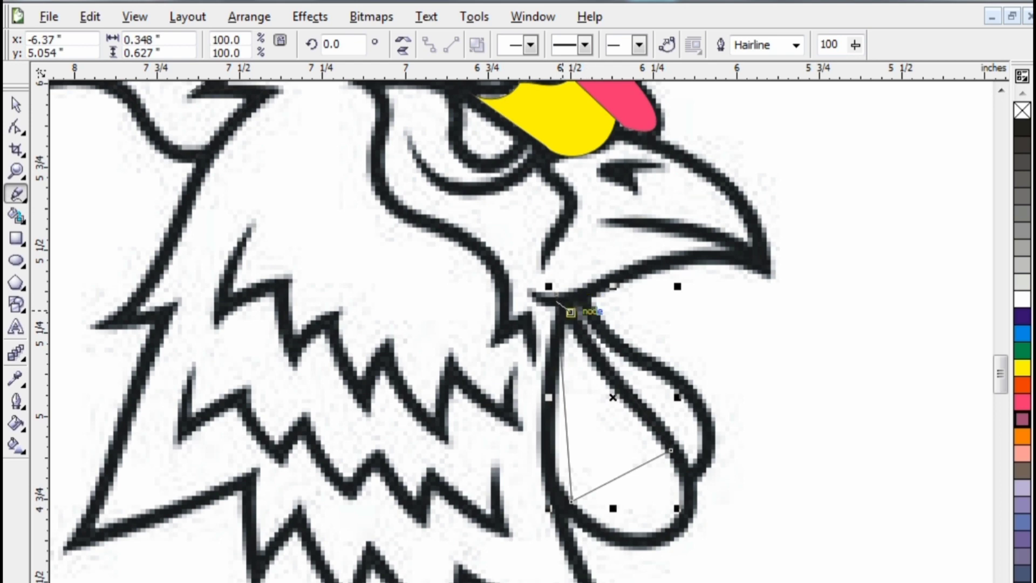
click(556, 301)
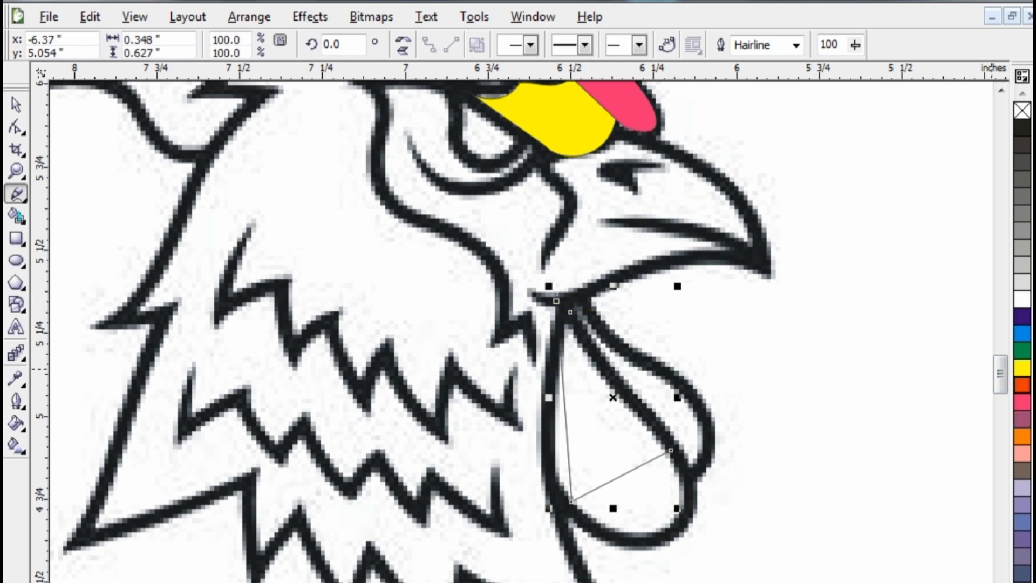
Step: Delete the large wattle's outline and redraw it as a closed straight-segment shape about 0.34 by 0.58 inches
key(Delete)
click(571, 310)
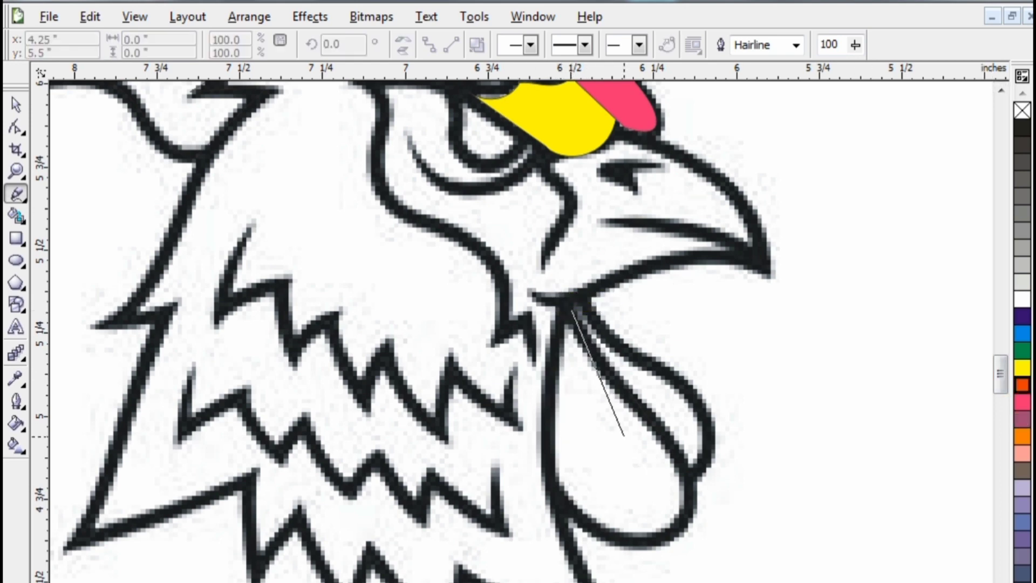
double_click(675, 457)
click(564, 502)
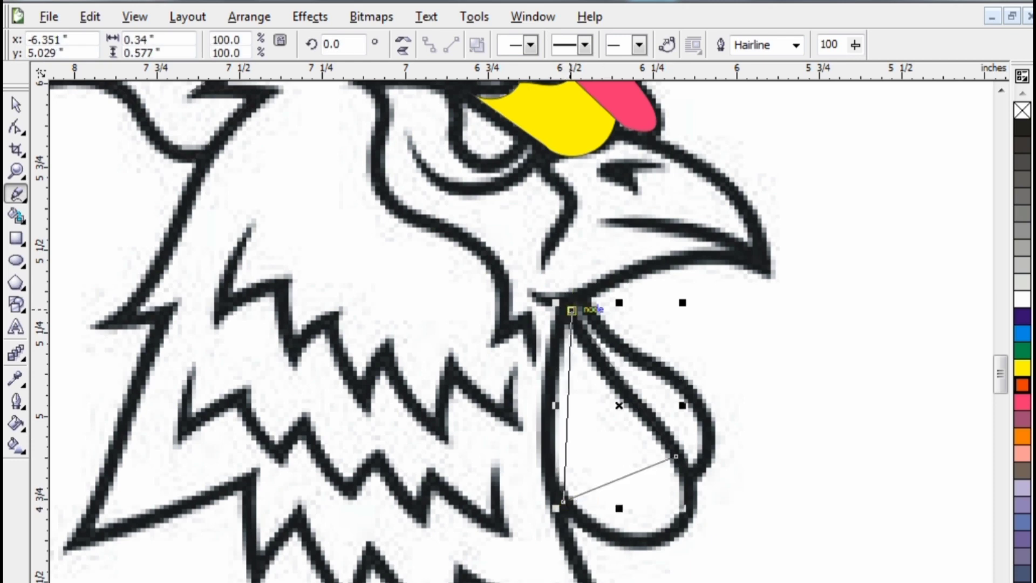
click(571, 310)
Step: Convert the large wattle's neck-side segment to a curve and bow it outward along the sketched line
click(16, 127)
scroll(635, 419, up, 1)
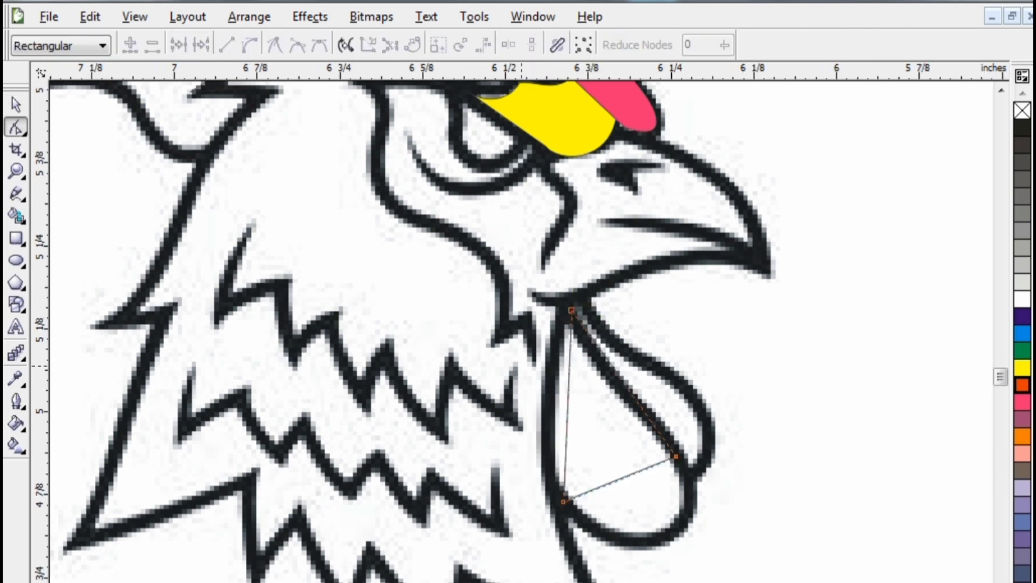
click(498, 393)
click(250, 45)
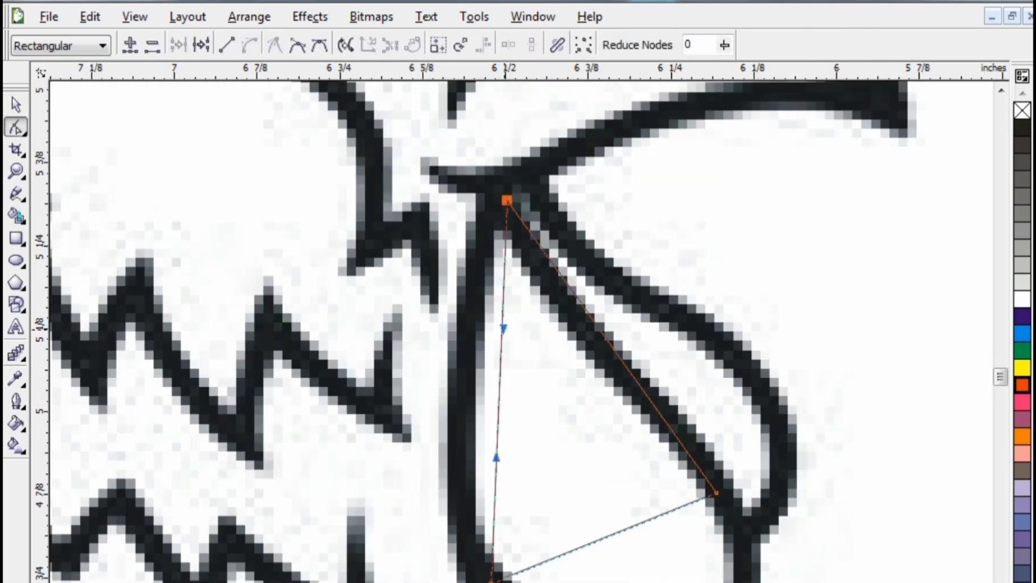
drag(504, 328, 420, 336)
drag(497, 456, 451, 507)
Step: Convert the large wattle's bottom segment to a curve and round it to follow the sketched lower lobe
scroll(522, 331, down, 1)
click(598, 425)
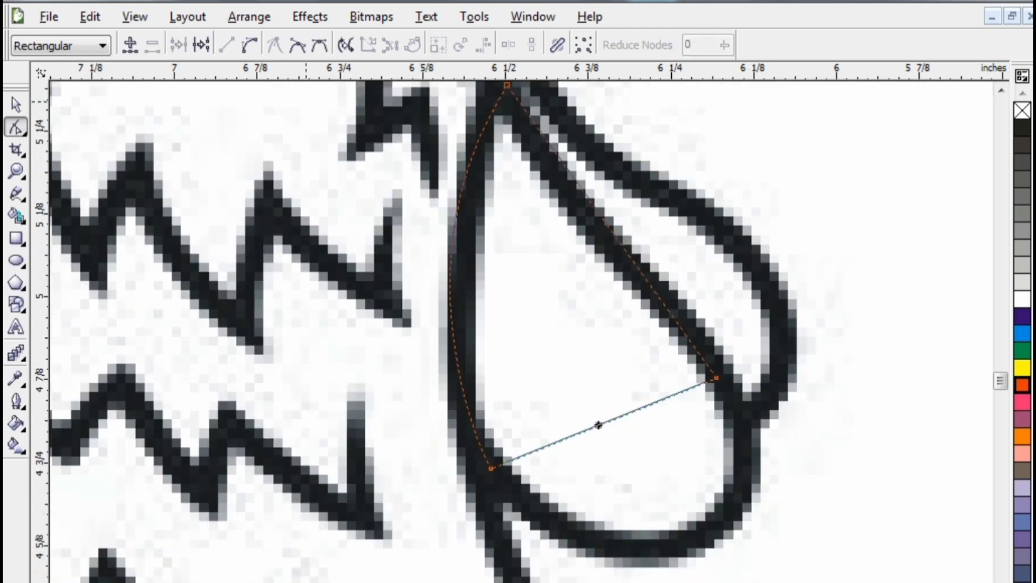
click(249, 46)
drag(565, 439, 588, 571)
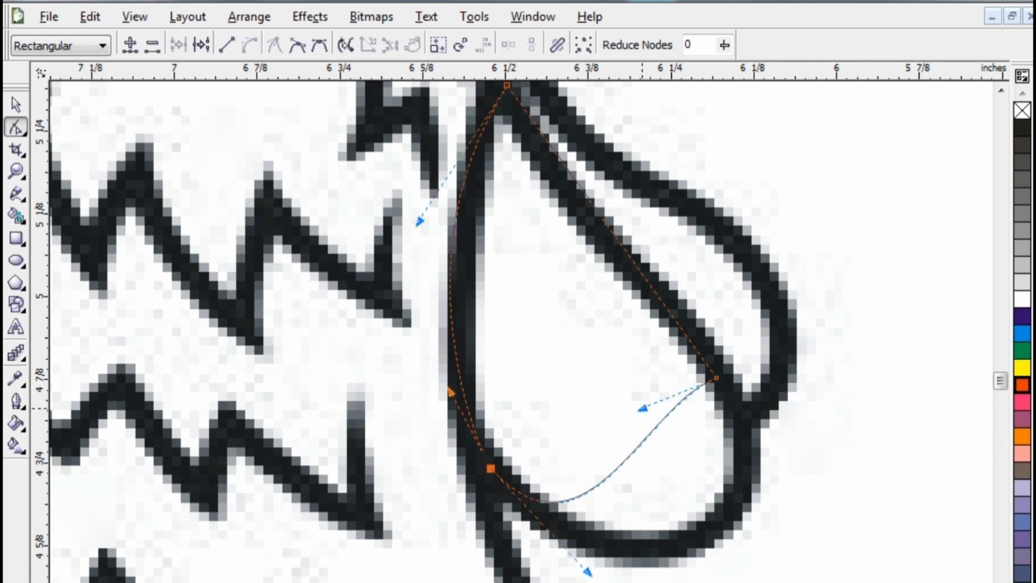
drag(643, 408, 792, 580)
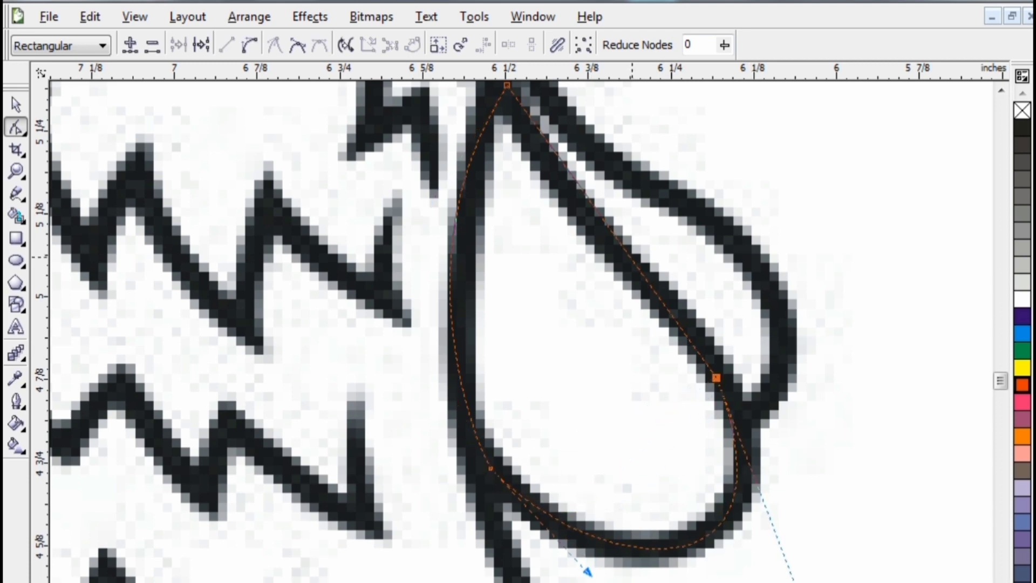
key(Escape)
Step: Adjust the handles of the large wattle's diagonal edge so it follows the line dividing the two wattle lobes
click(517, 100)
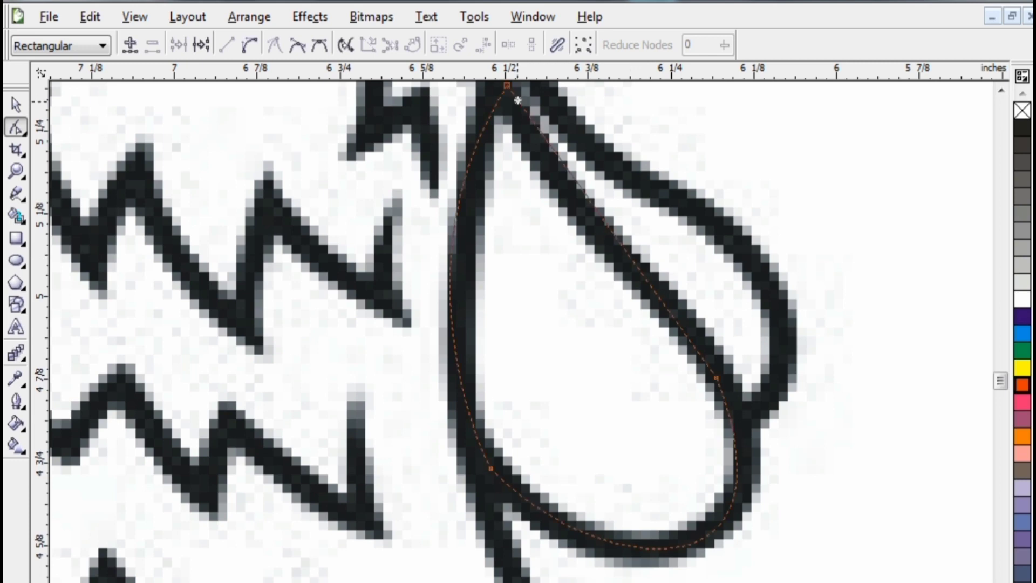
click(716, 377)
click(507, 86)
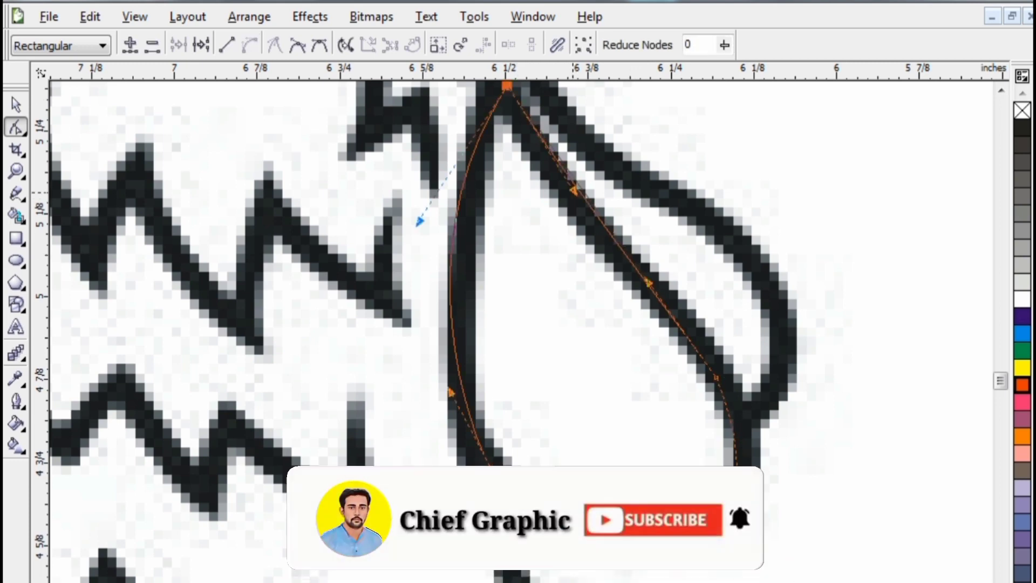
drag(575, 183, 557, 203)
drag(649, 282, 643, 287)
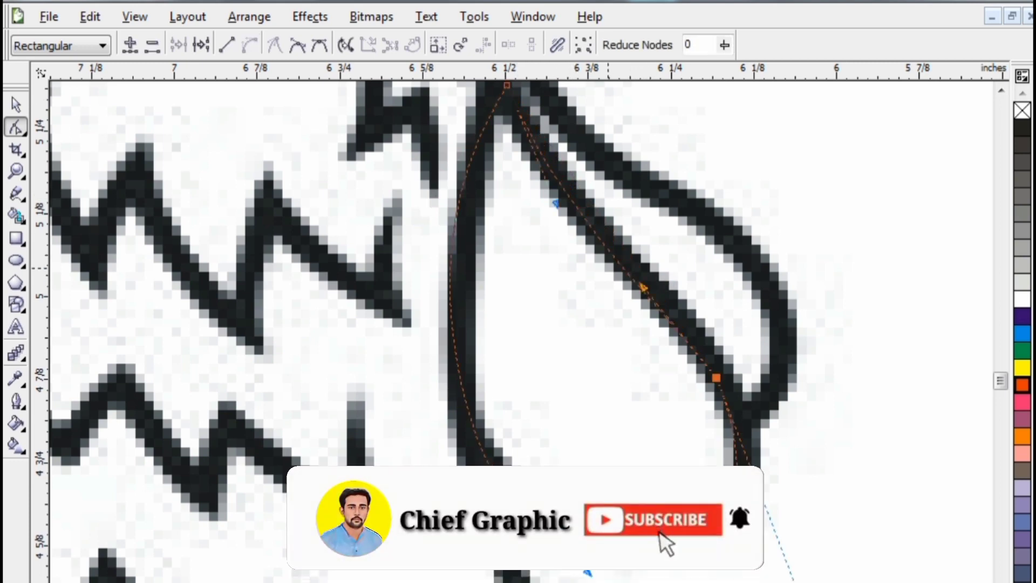
Step: Draw a closed three-sided outline, about 0.33 by 0.54 inches, over the narrow outer wattle lobe below the beak
scroll(521, 332, up, 2)
scroll(203, 435, down, 1)
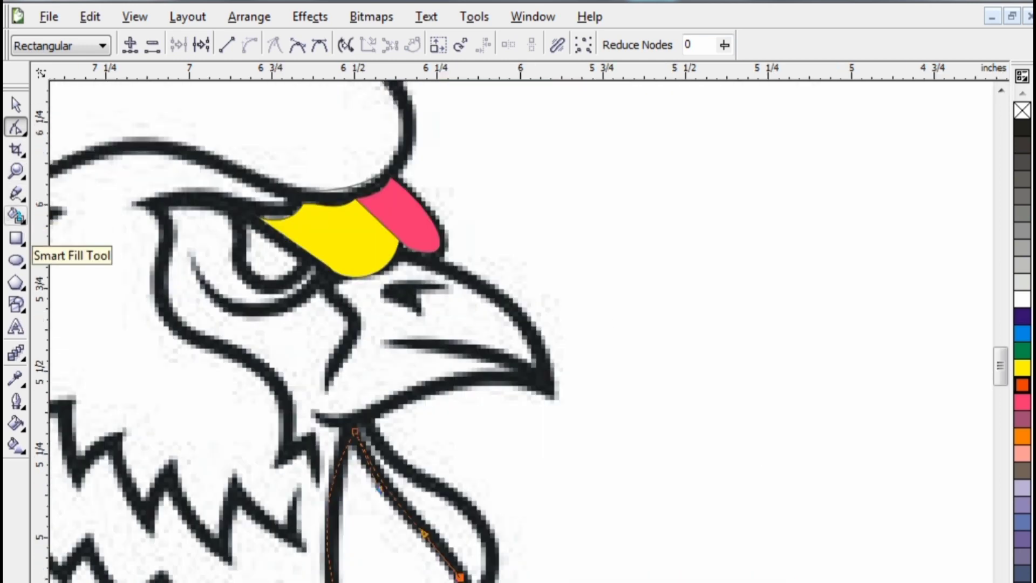
click(16, 193)
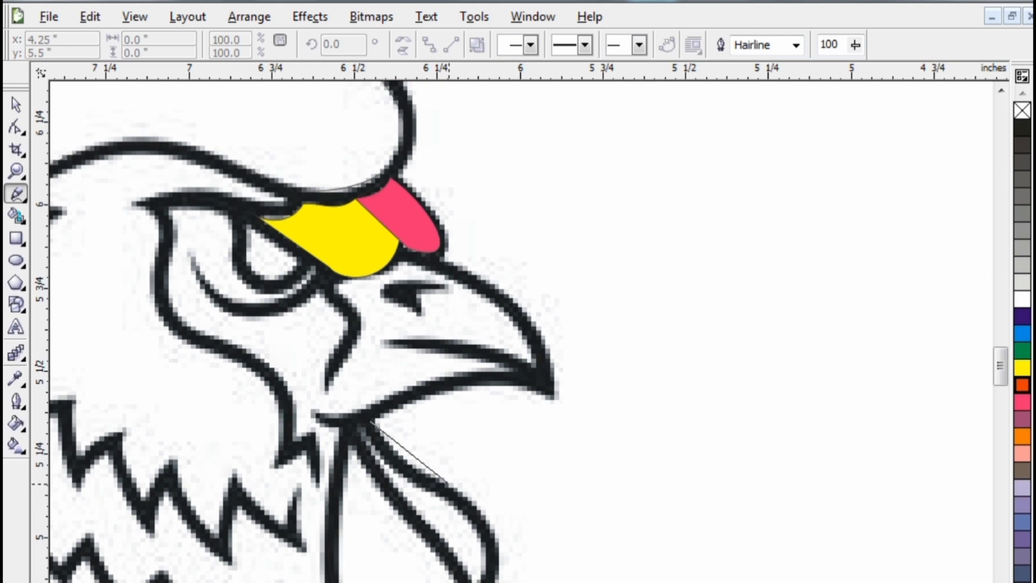
click(442, 491)
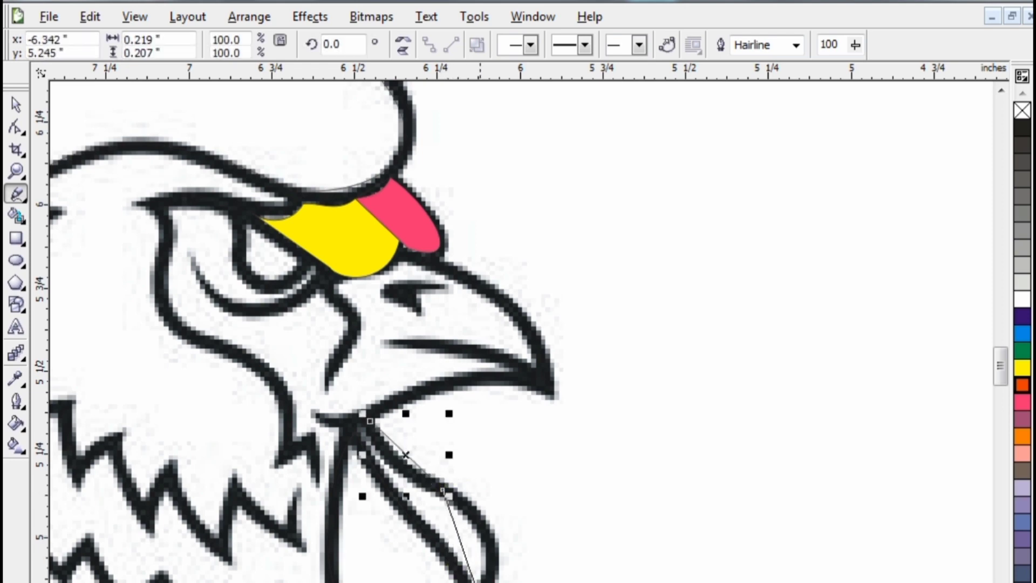
click(469, 578)
click(369, 421)
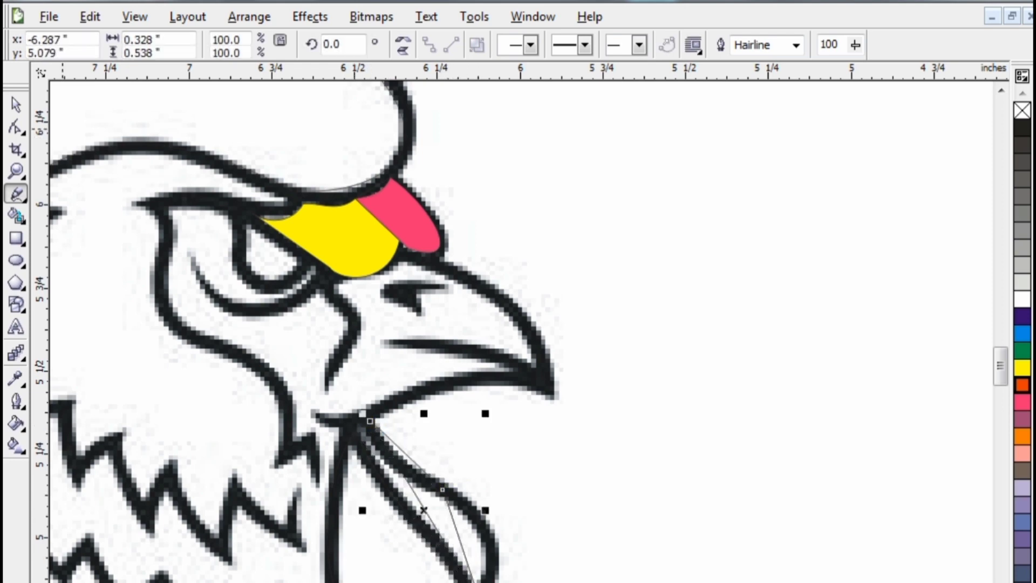
Step: Bend the outer lobe's inner edge so it follows the line shared with the large wattle
click(16, 127)
scroll(281, 567, up, 2)
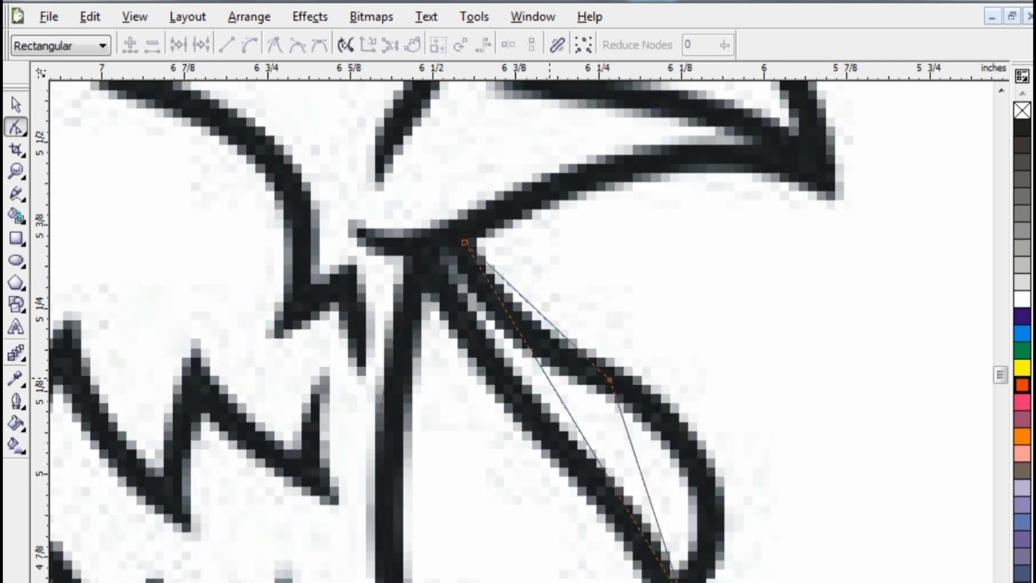
click(464, 242)
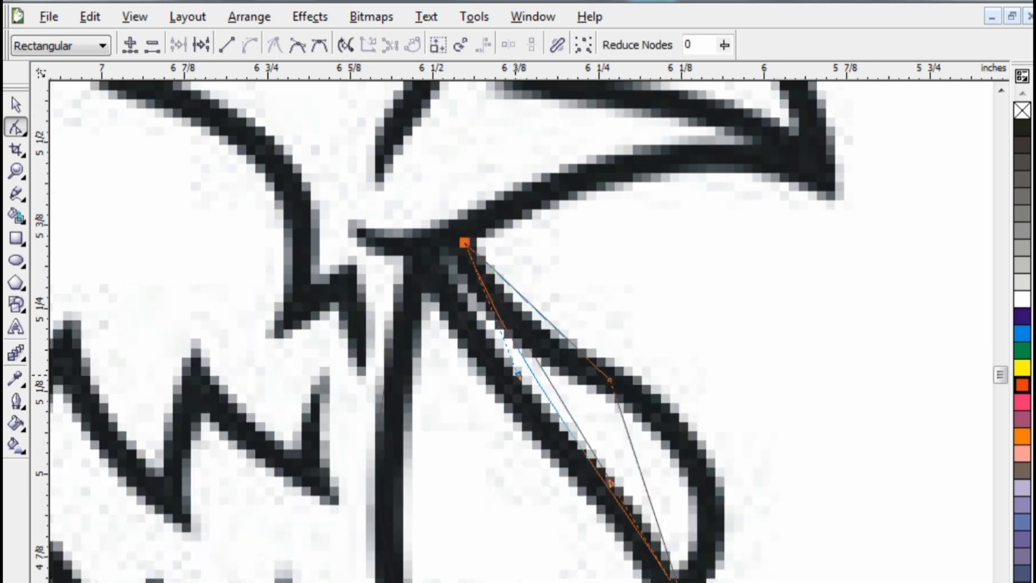
drag(517, 373, 456, 396)
Step: Convert the outer lobe's lower outer segment to a curve and bulge it outward around the sketched tip
click(624, 425)
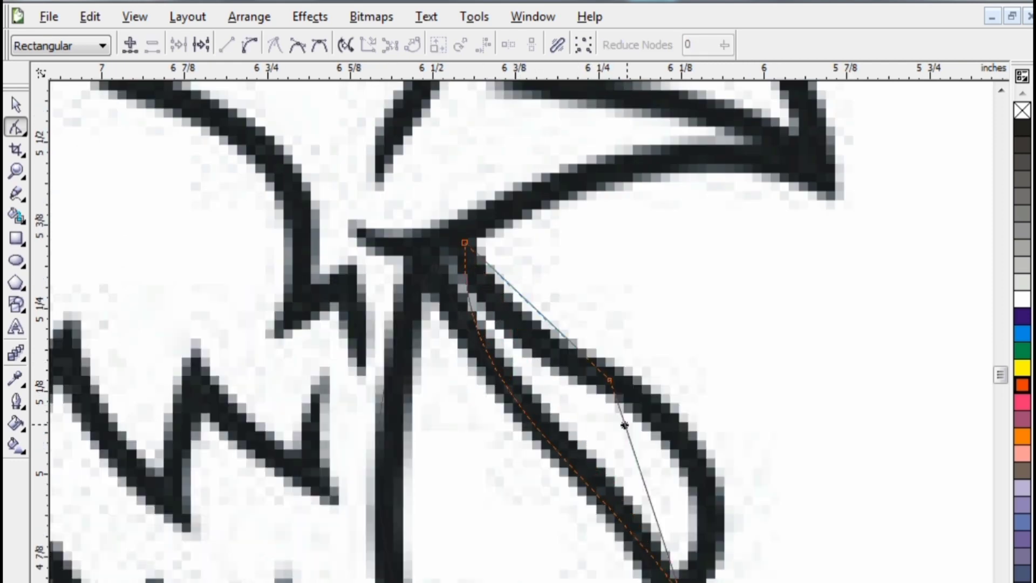
click(248, 45)
drag(634, 453, 754, 434)
click(609, 481)
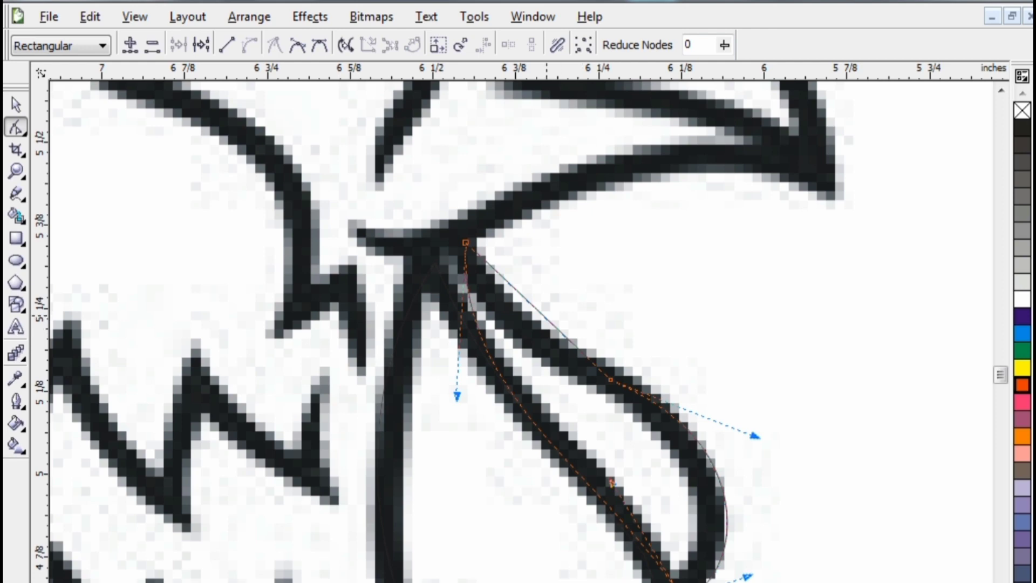
Step: Curve the outer lobe's upper segment inward along the sketch and move its top node up to the beak's underside
click(547, 319)
click(249, 45)
drag(563, 334, 514, 348)
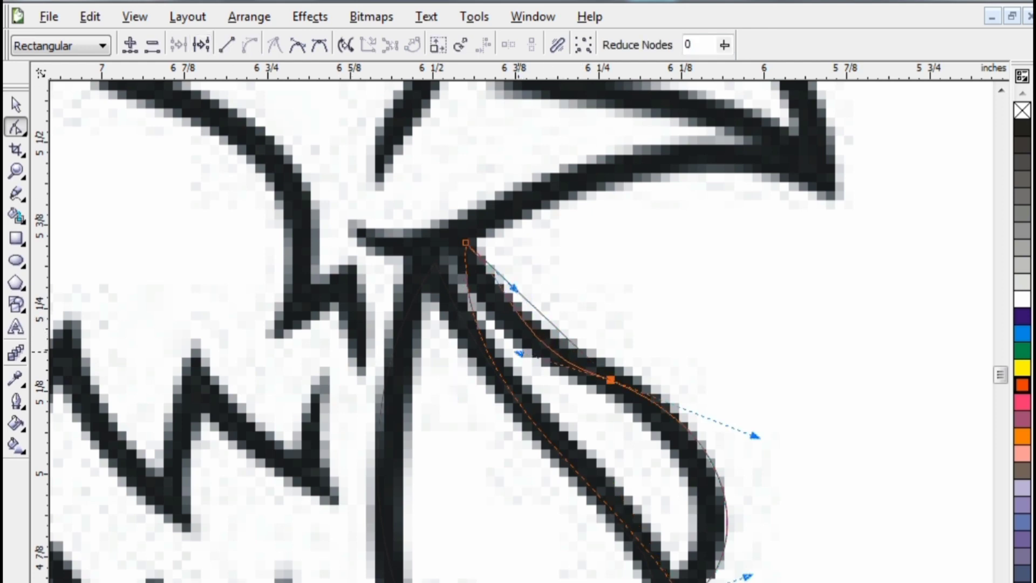
drag(515, 288, 483, 307)
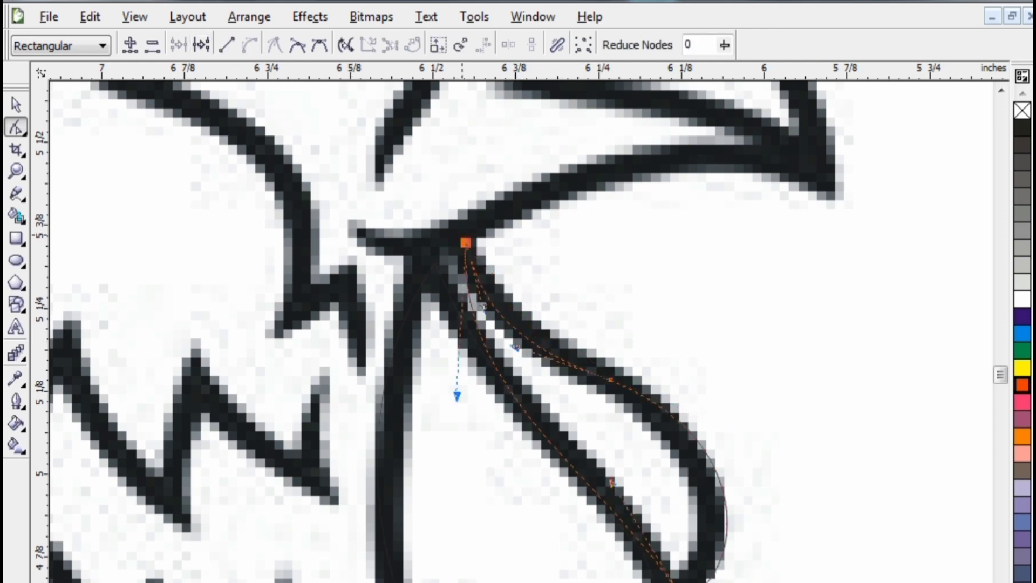
drag(465, 243, 448, 228)
click(543, 285)
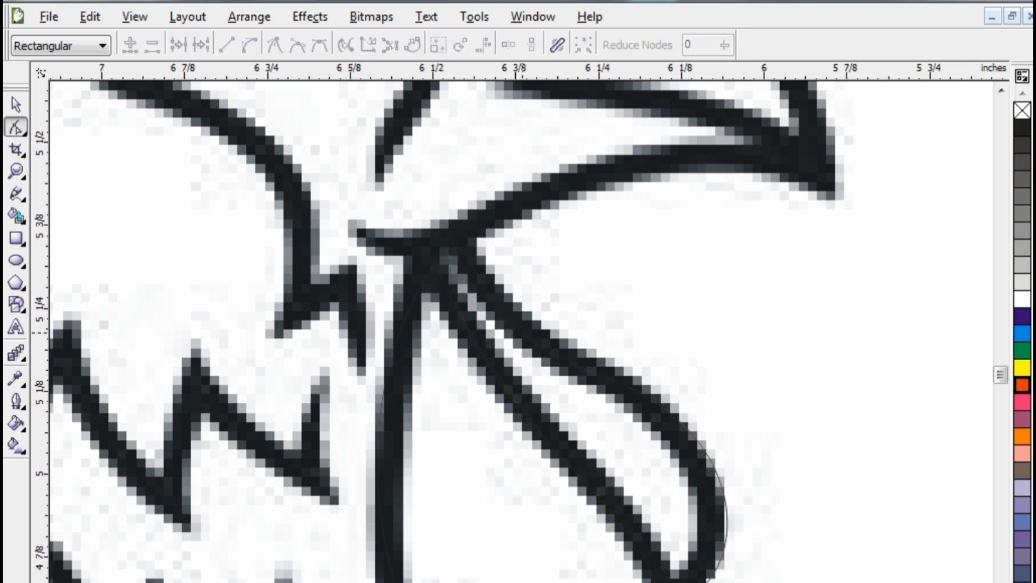
Step: Fill both the large wattle and the outer lobe with orange-red
scroll(522, 333, down, 1)
click(15, 105)
click(542, 427)
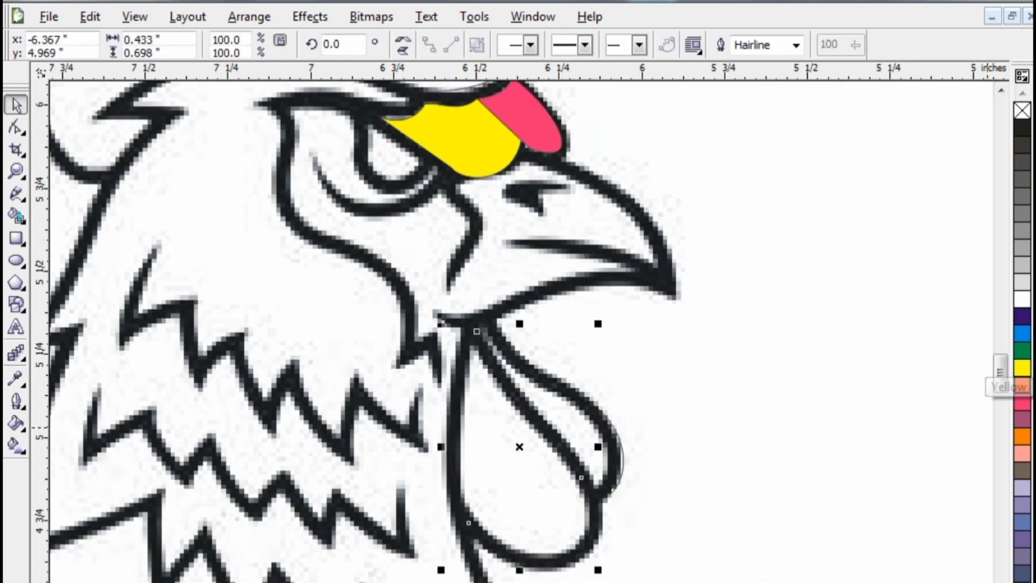
click(1022, 384)
key(Tab)
click(1022, 385)
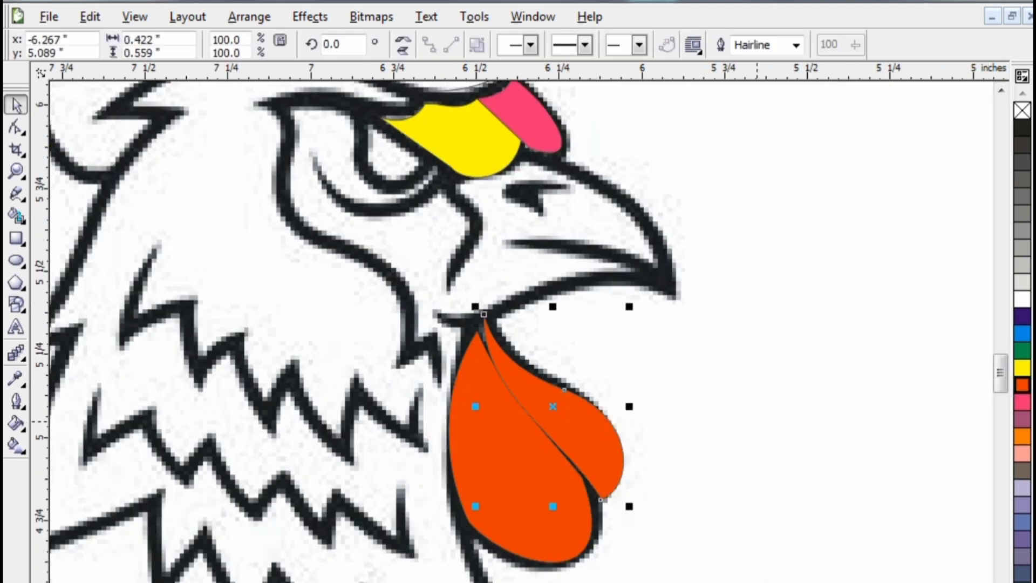
Step: Move the large wattle's top node up to meet the tip of the outer lobe
scroll(475, 324, up, 1)
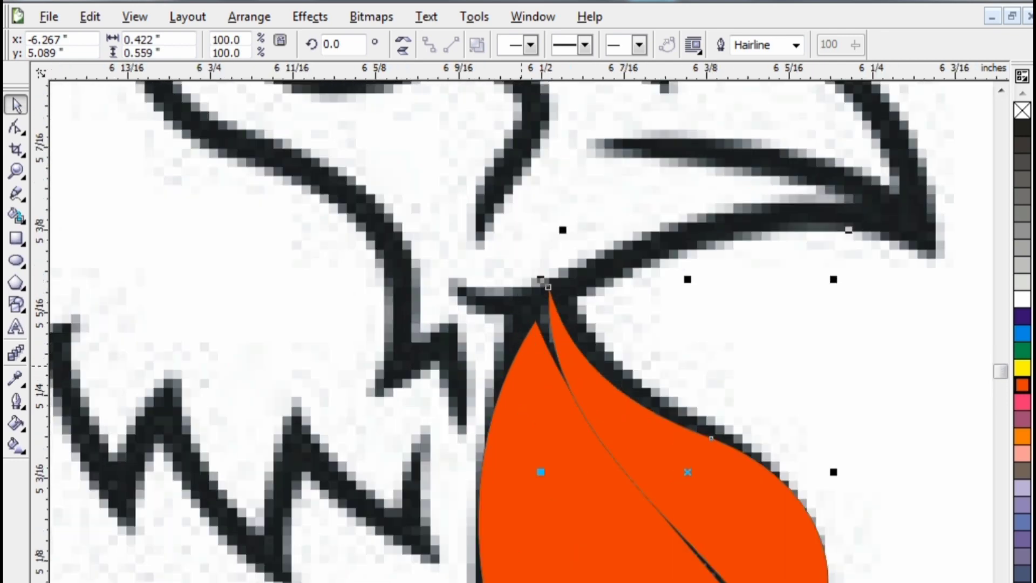
scroll(485, 316, up, 1)
key(F10)
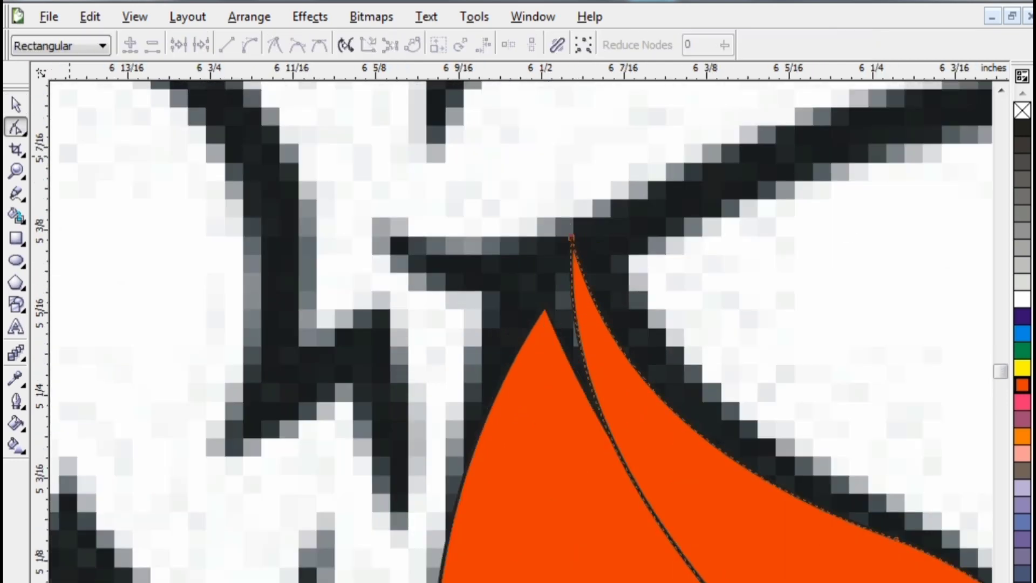
drag(545, 311, 570, 256)
scroll(467, 332, down, 2)
scroll(400, 266, down, 1)
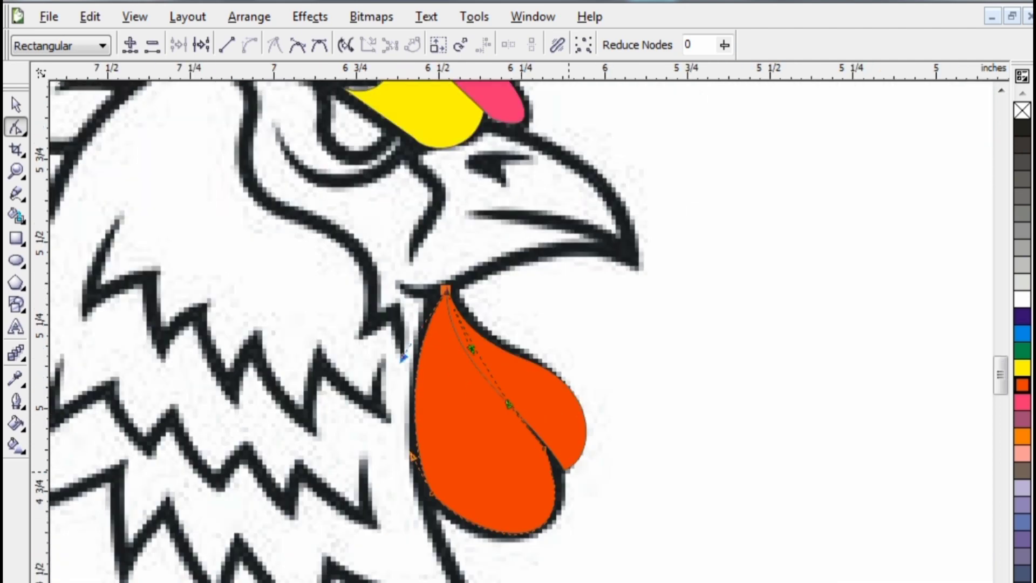
Step: Reshape the large wattle's inner edge to close the gap between it and the outer lobe
scroll(507, 361, up, 3)
click(500, 342)
drag(497, 349, 452, 373)
scroll(574, 412, down, 1)
scroll(550, 388, down, 1)
key(Escape)
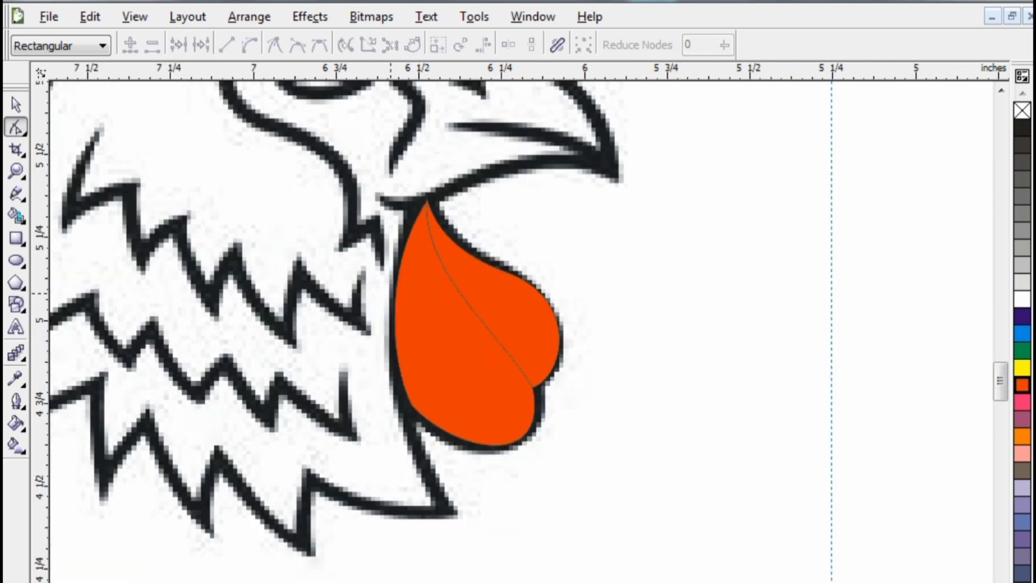
scroll(638, 454, down, 1)
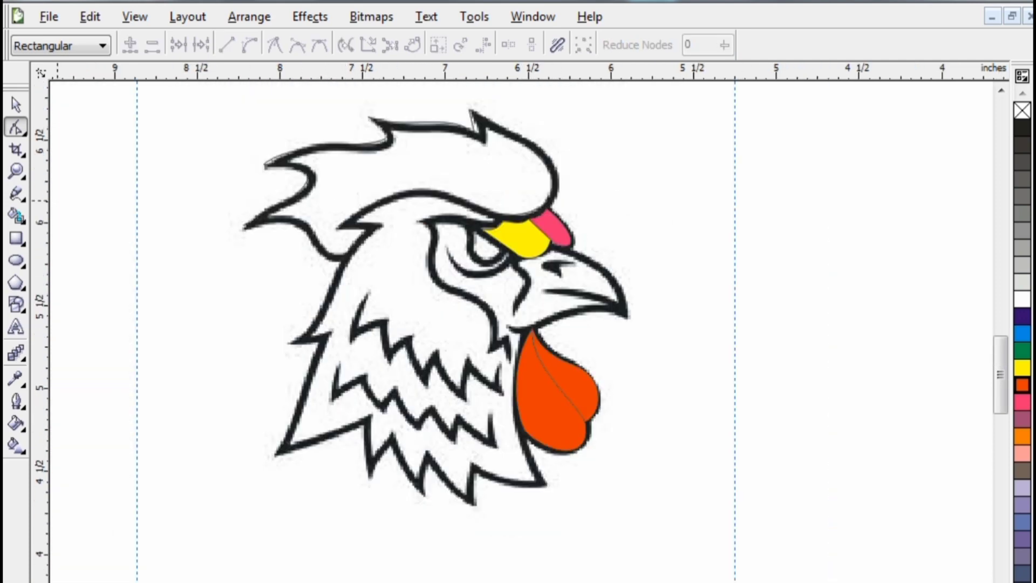
Step: Draw a small straight-segment outline over the nostril on the beak
click(15, 104)
scroll(553, 162, up, 1)
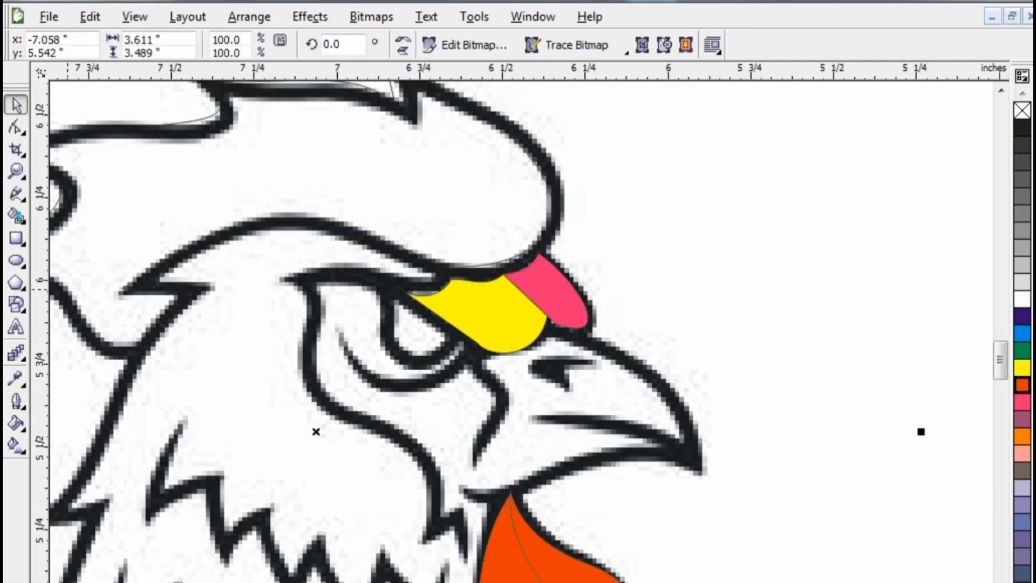
click(16, 193)
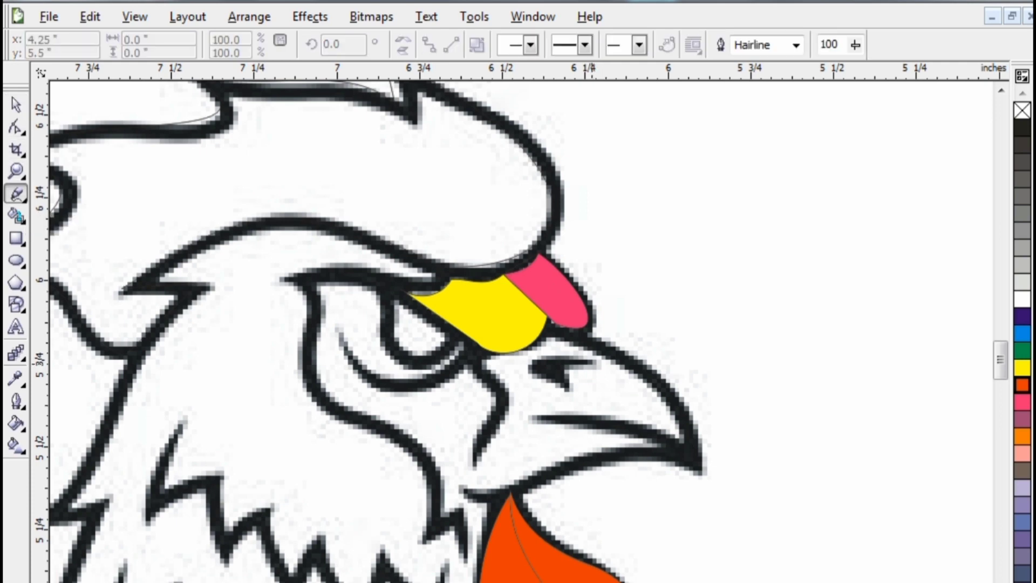
click(567, 389)
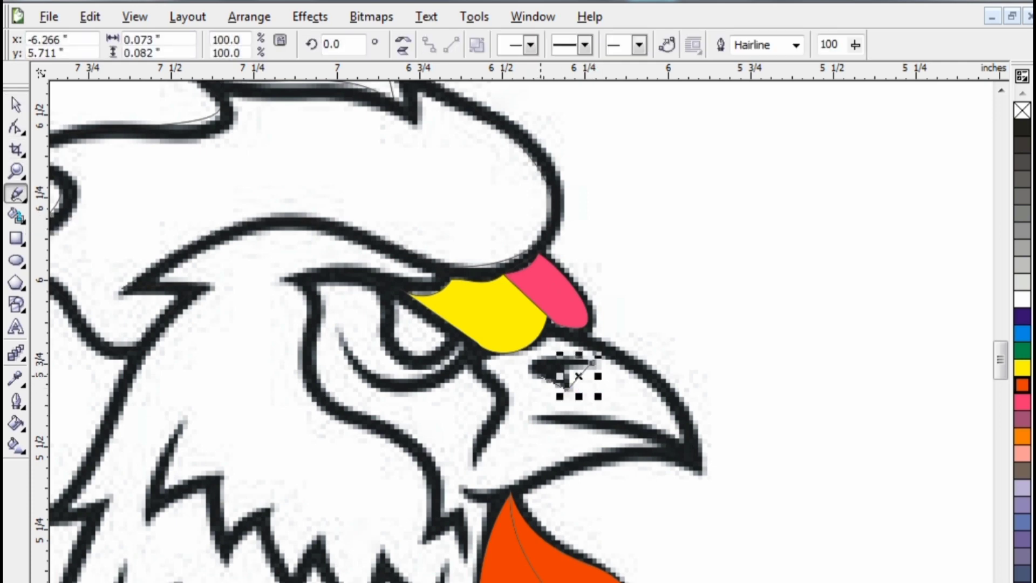
Step: Curve the top and back edges of the nostril outline to fit the sketched nostril
key(F10)
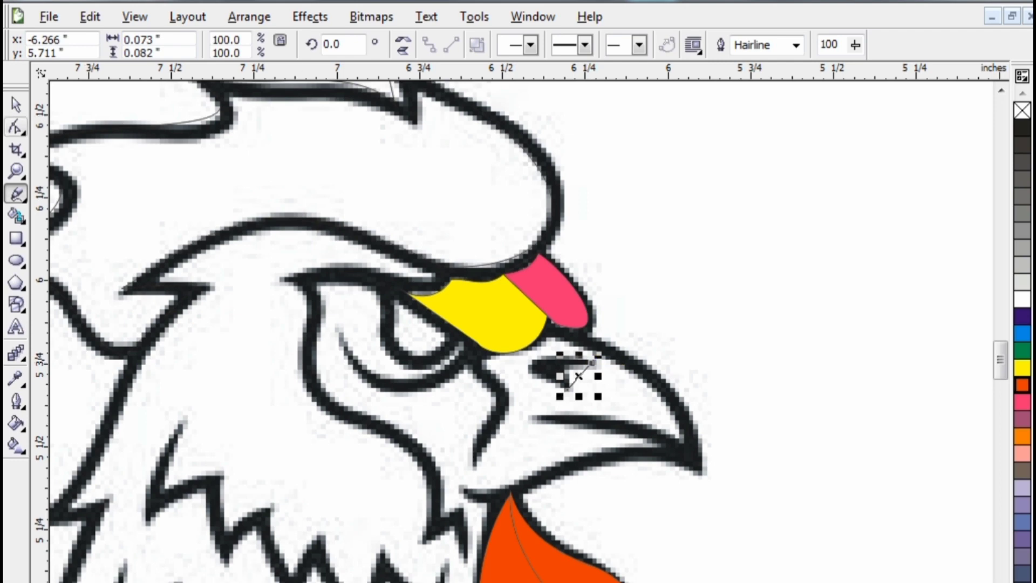
click(577, 377)
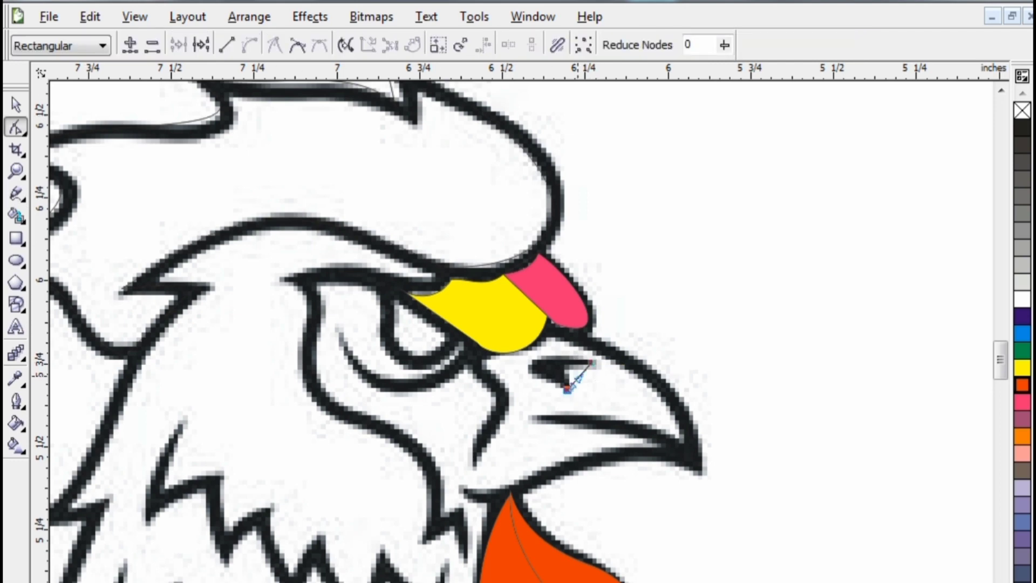
scroll(581, 372, up, 1)
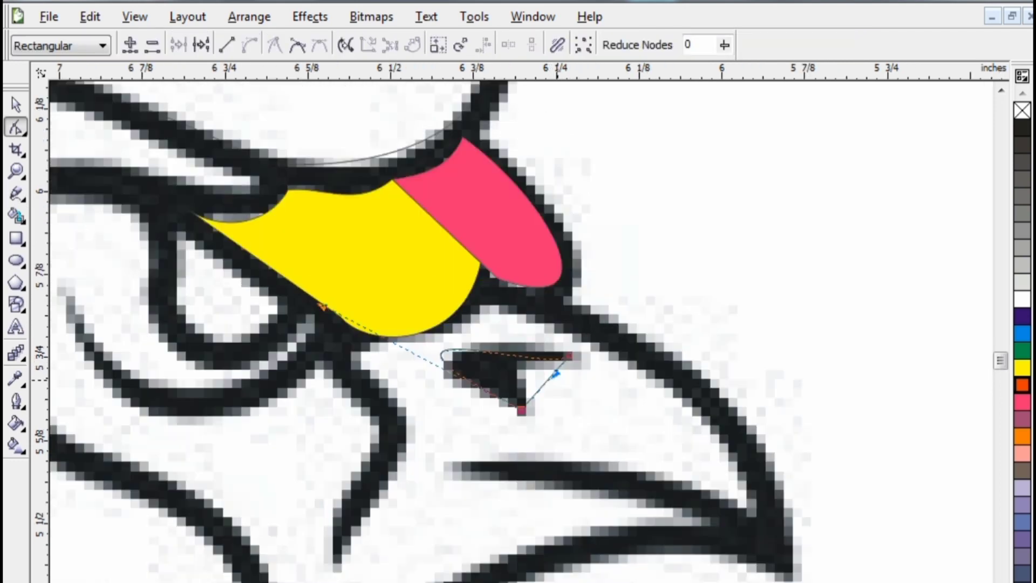
drag(570, 356, 559, 343)
click(328, 314)
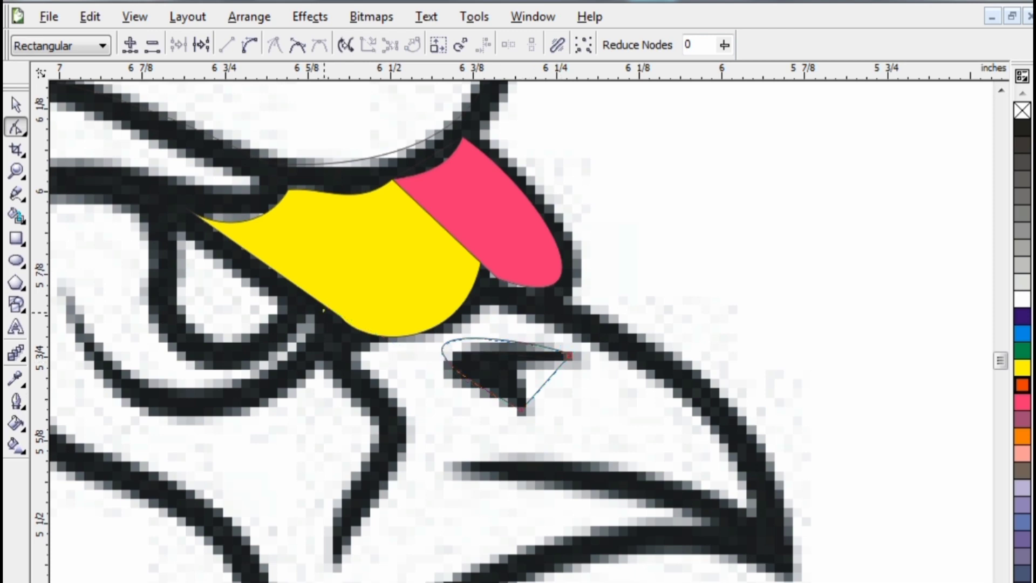
click(521, 409)
drag(322, 307, 331, 332)
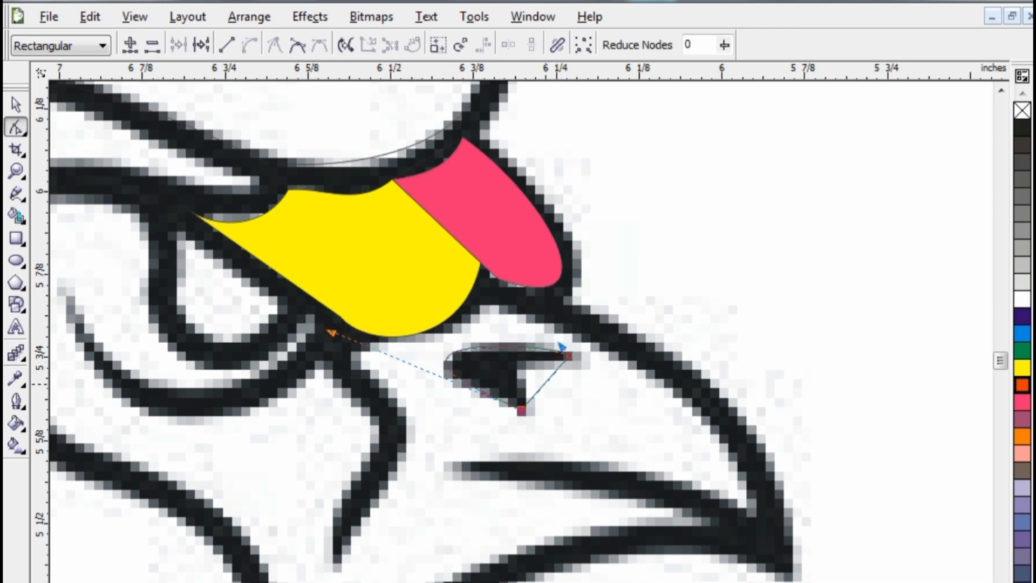
Step: Convert the nostril outline's front edge to a curve and bend it inward along the sketched shape
click(545, 382)
click(248, 44)
drag(555, 373, 473, 360)
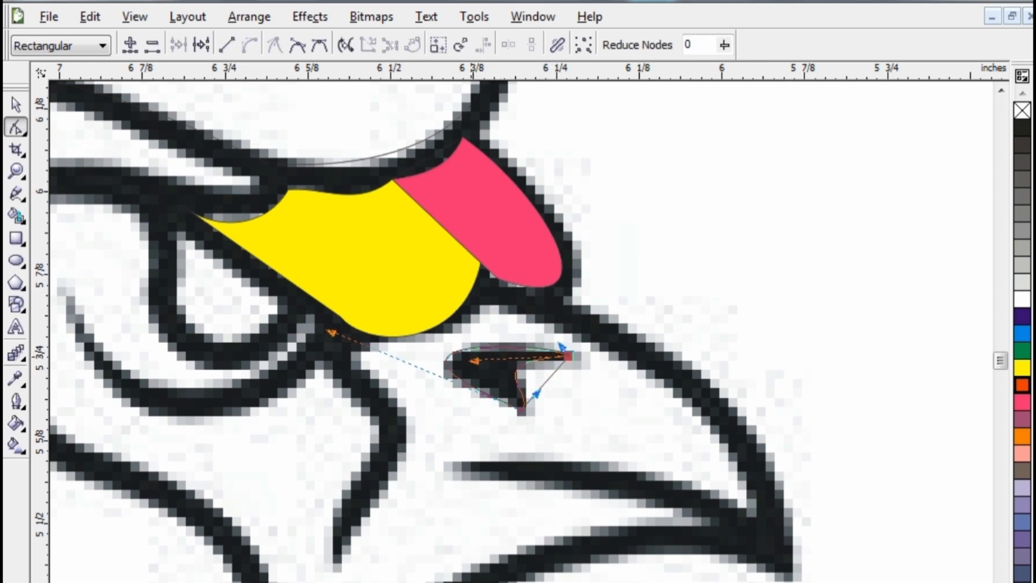
Step: Draw a straight-segment outline about 0.16 × 0.11 in between the two corners of the eye opening
scroll(820, 404, down, 1)
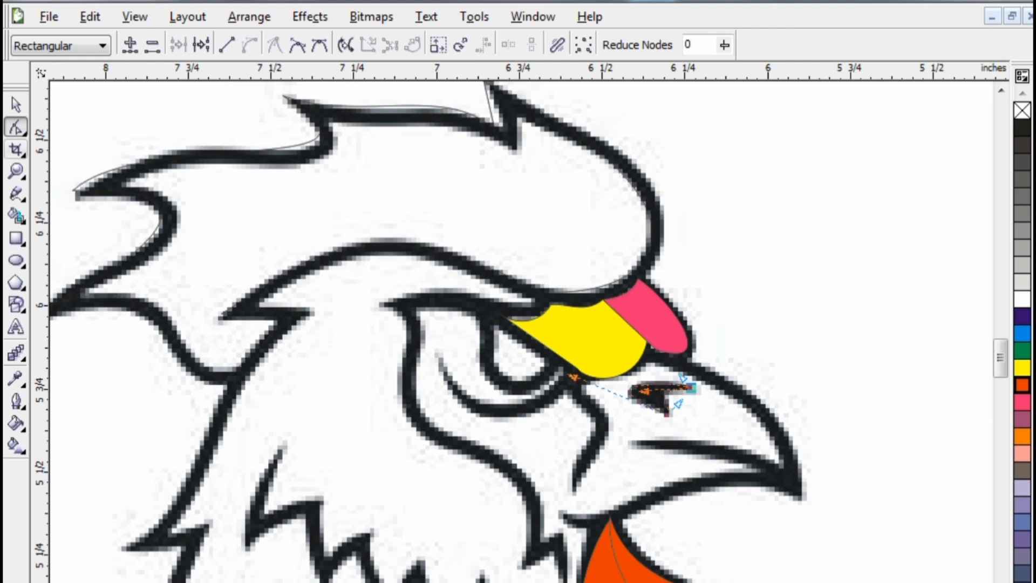
click(15, 194)
click(494, 327)
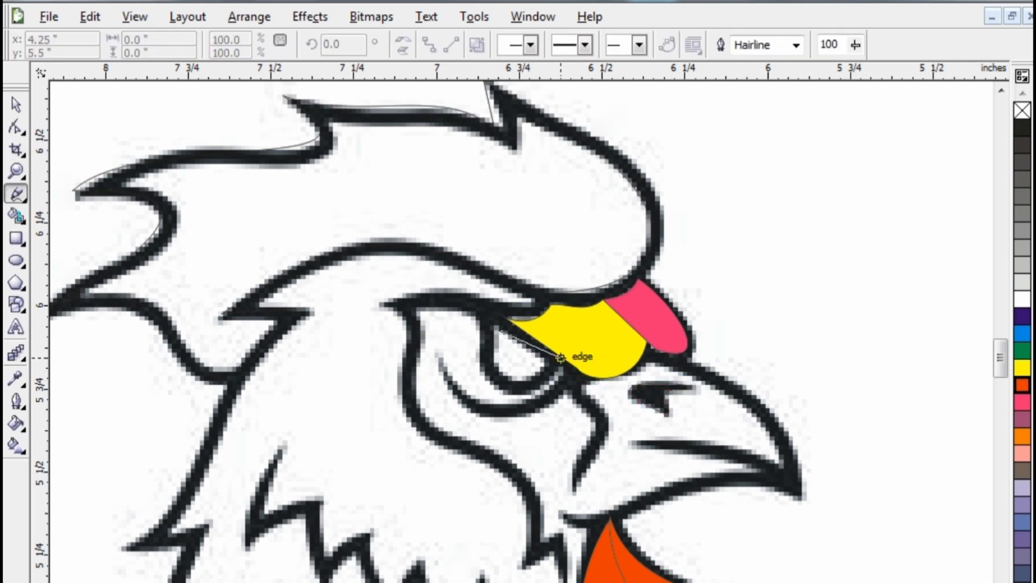
double_click(549, 364)
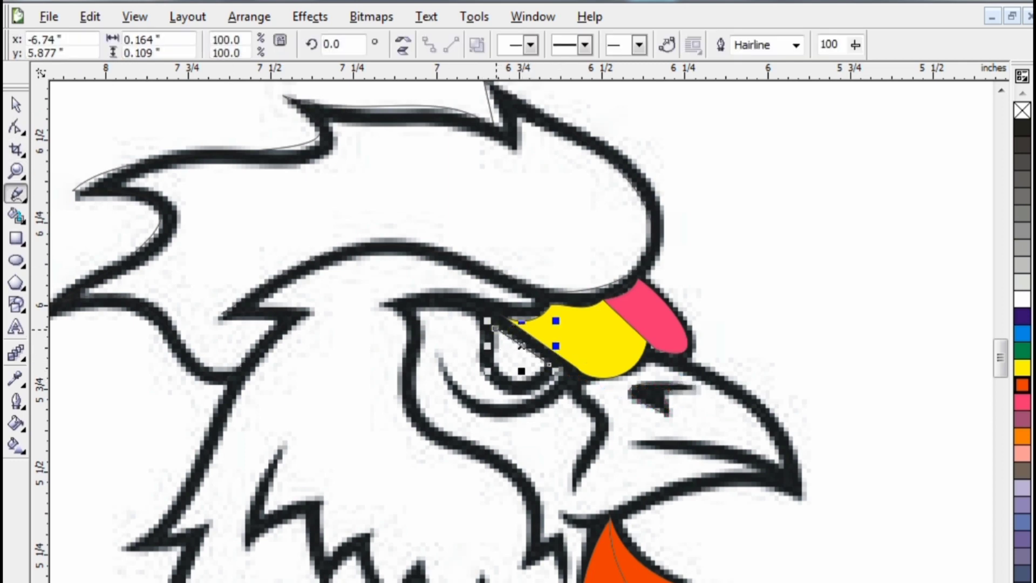
Step: Convert the eye outline's lower segment to a curve and bend it around the bottom of the eye opening
click(16, 128)
click(517, 342)
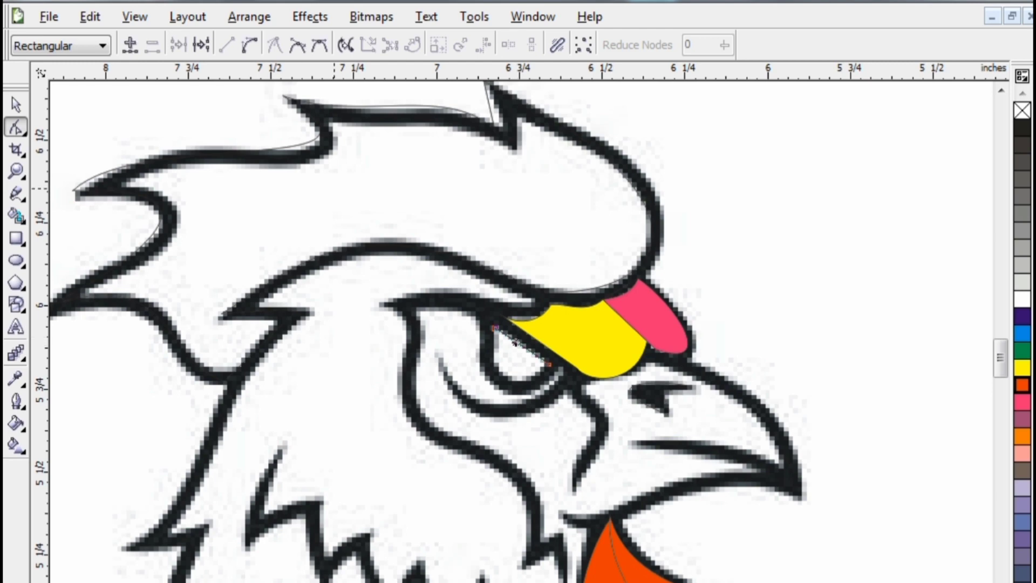
click(249, 45)
drag(513, 339, 487, 403)
drag(533, 355, 526, 372)
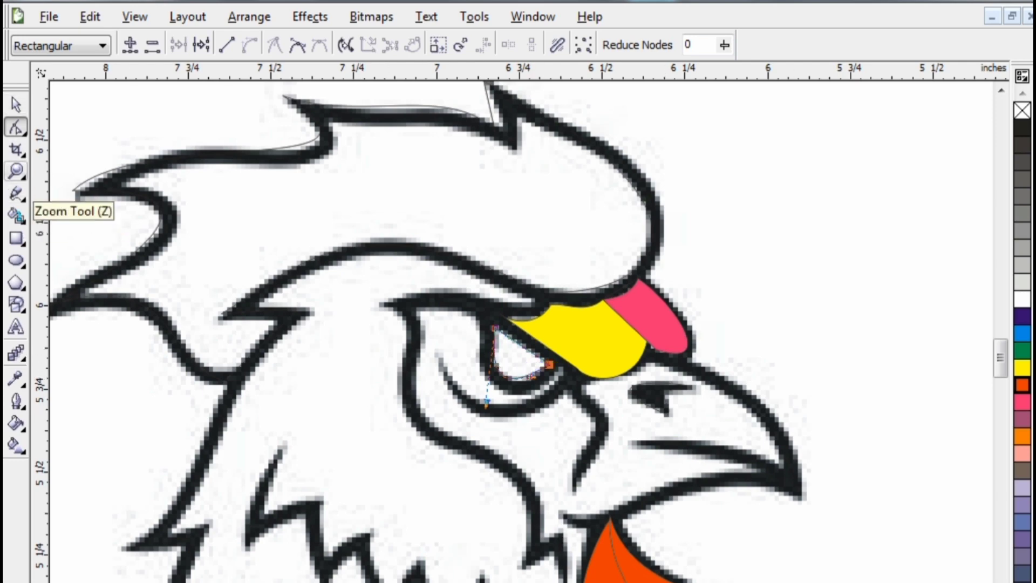
Step: Draw straight segments about 0.54 × 0.86 in overall from the brow back to the face's rear corner and down the cheek to the throat feathers
click(17, 193)
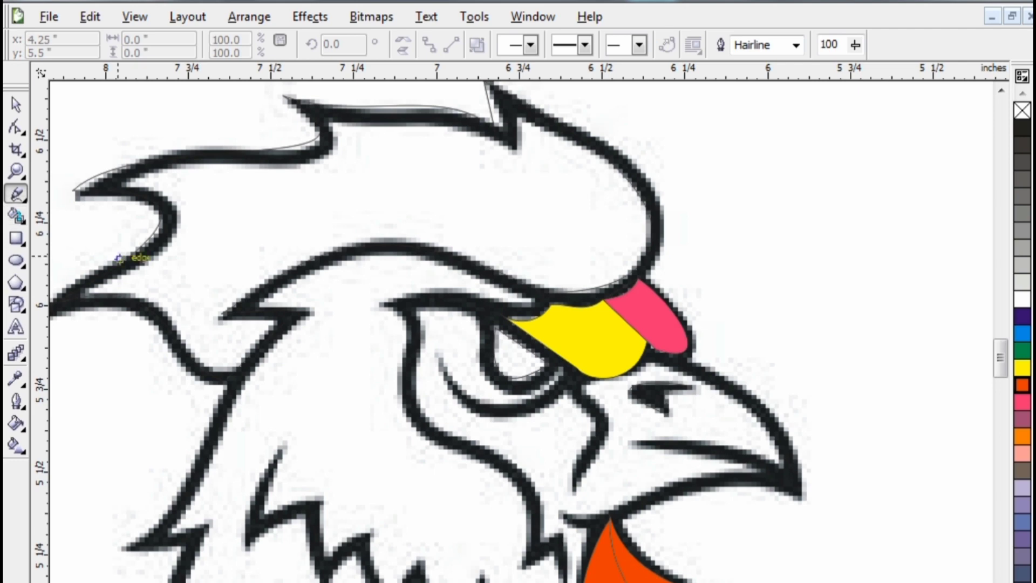
click(531, 305)
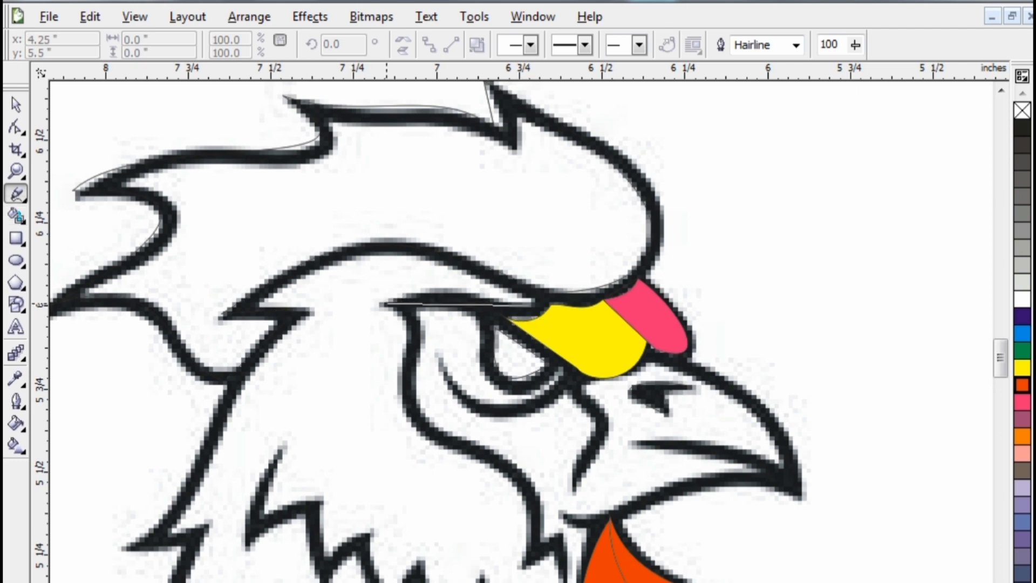
click(382, 305)
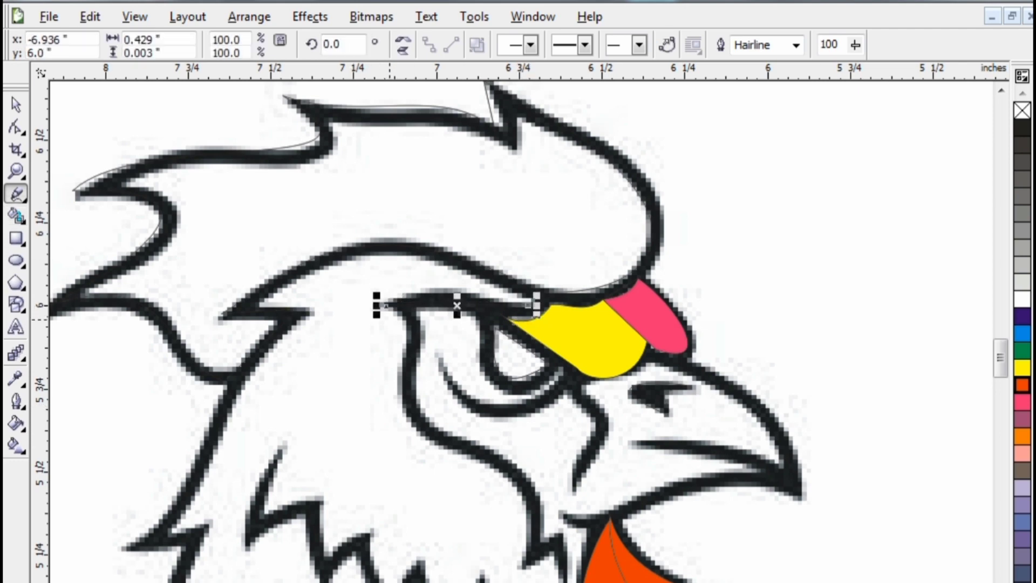
click(384, 306)
click(408, 371)
click(467, 450)
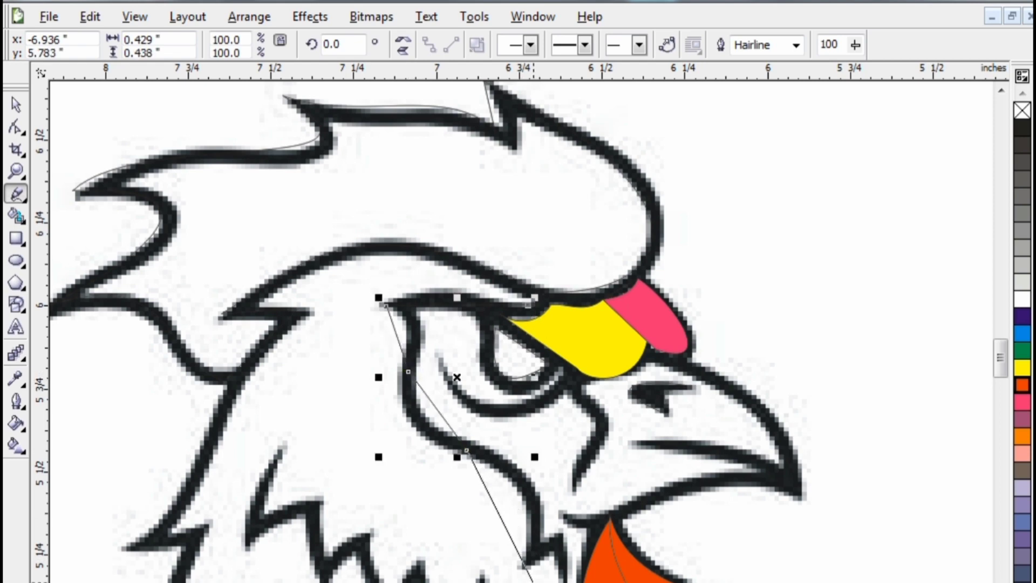
click(523, 566)
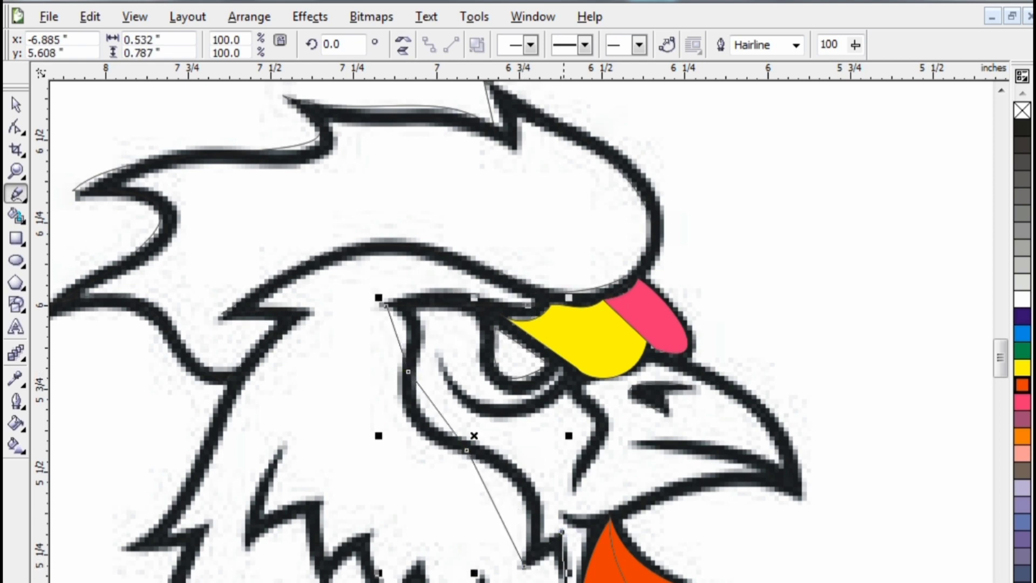
click(563, 582)
scroll(605, 573, left, 1)
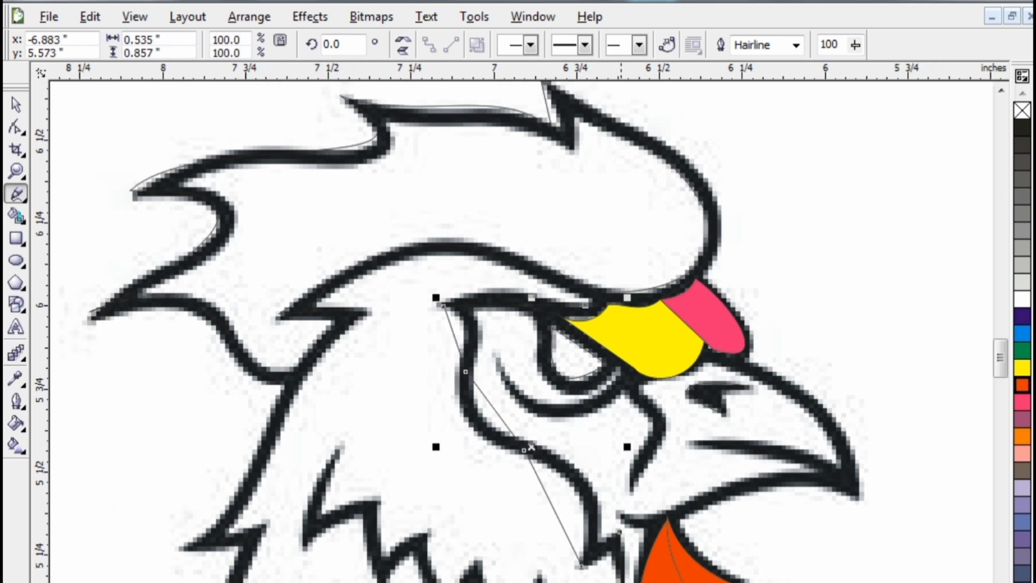
Step: Curve the face outline's rear edge to follow the sketched cheek line from the brow corner down to the feather tip
key(F10)
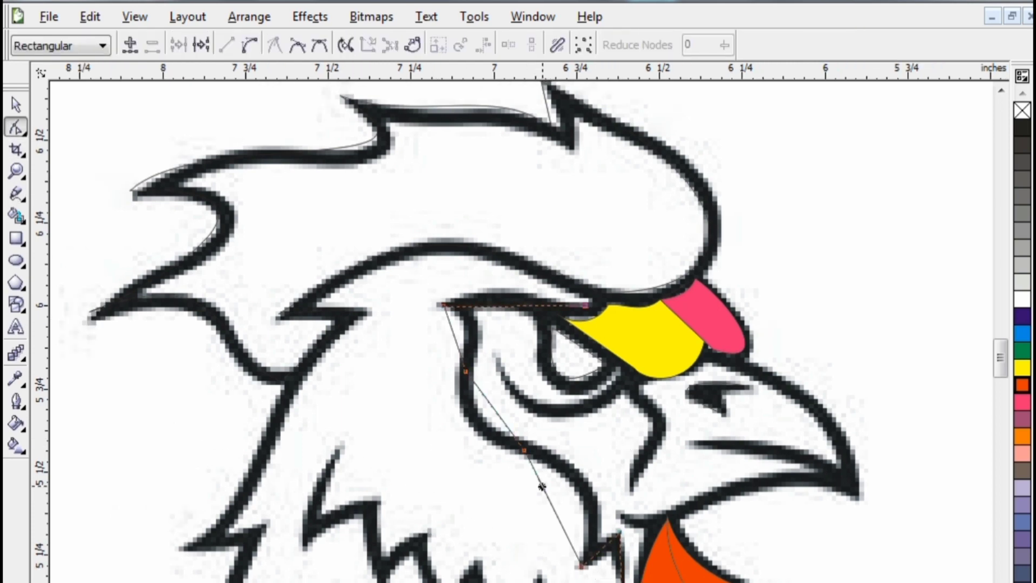
drag(543, 489, 627, 468)
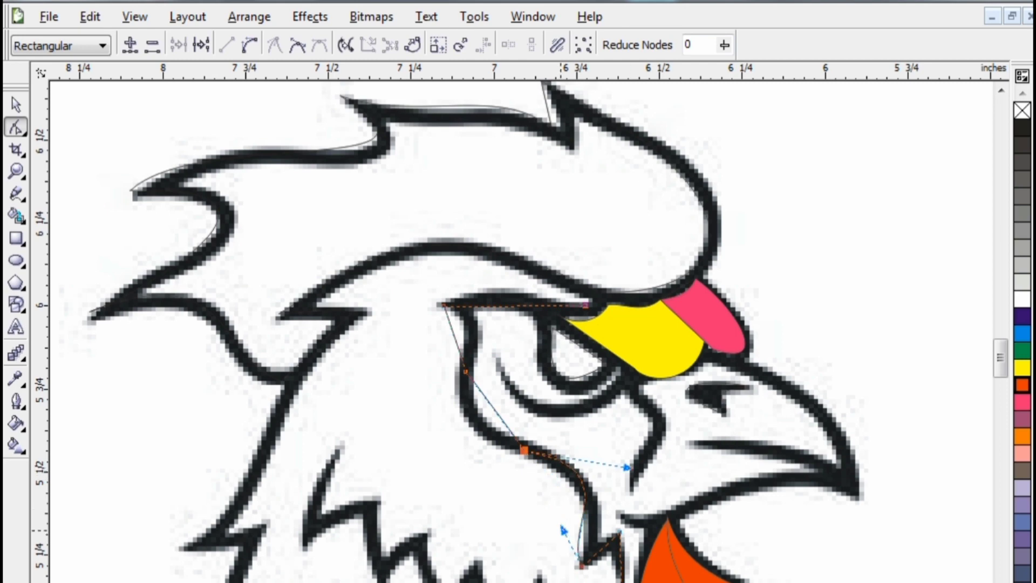
drag(562, 528, 585, 546)
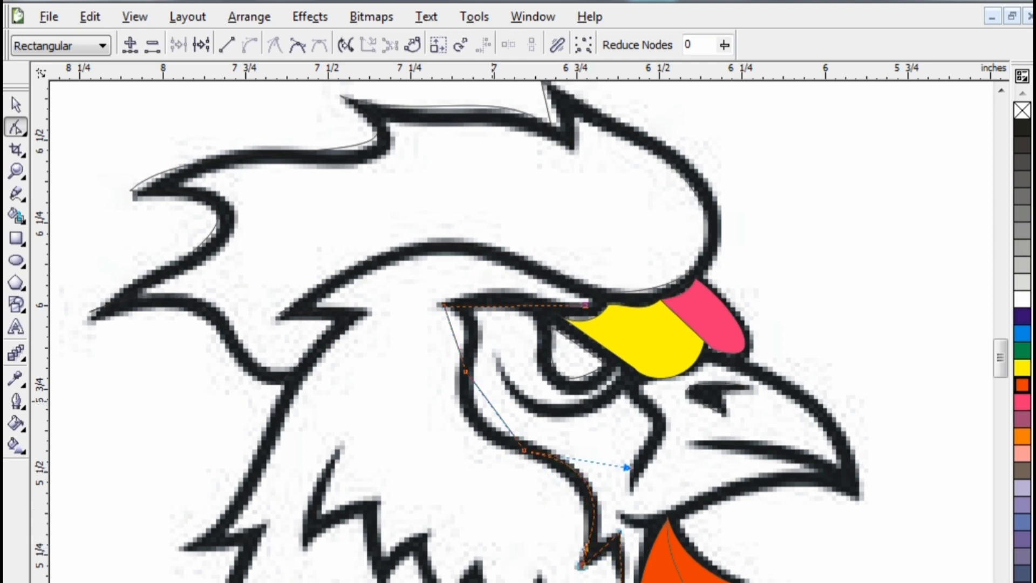
click(485, 400)
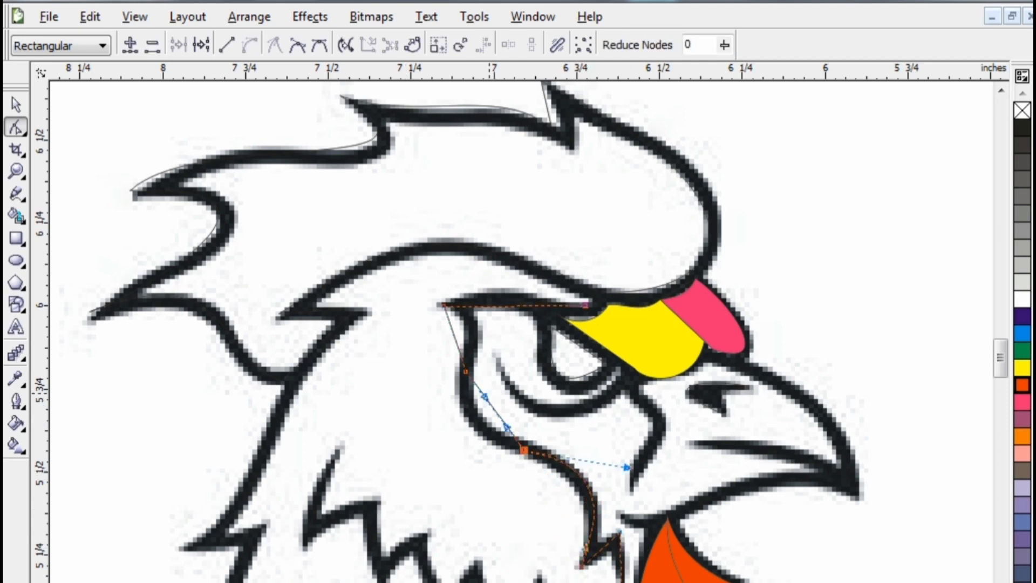
drag(484, 397, 495, 440)
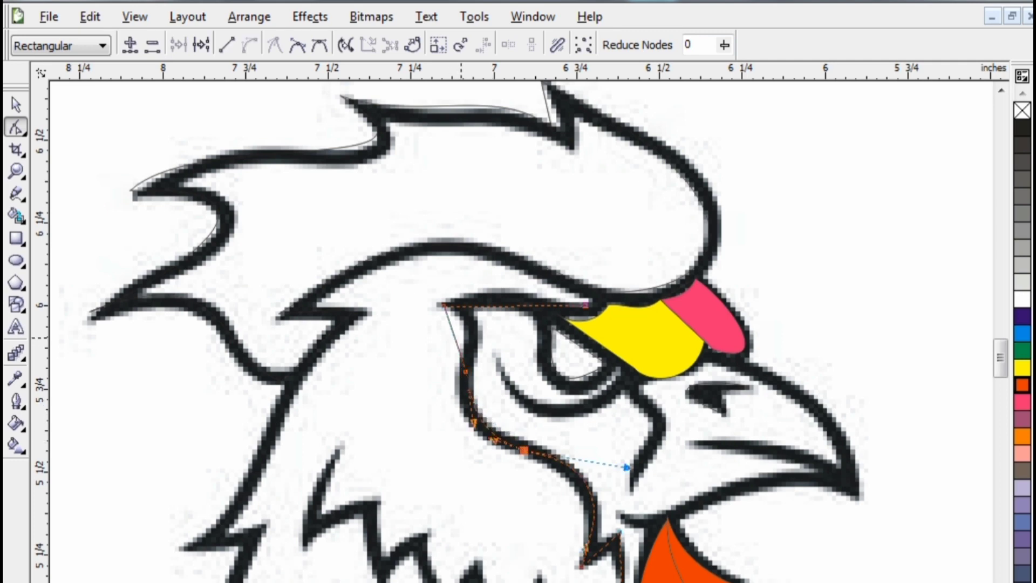
click(453, 336)
click(250, 45)
drag(451, 327, 468, 343)
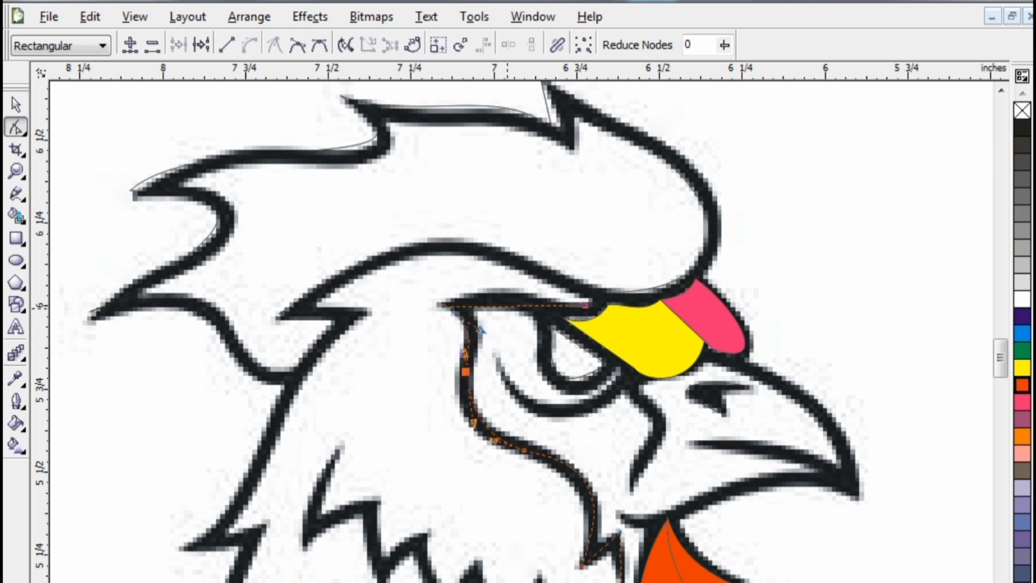
Step: Convert the face outline's top segment to a curve and arch it over the sketched brow line
click(508, 318)
click(507, 305)
click(249, 45)
drag(491, 306, 504, 267)
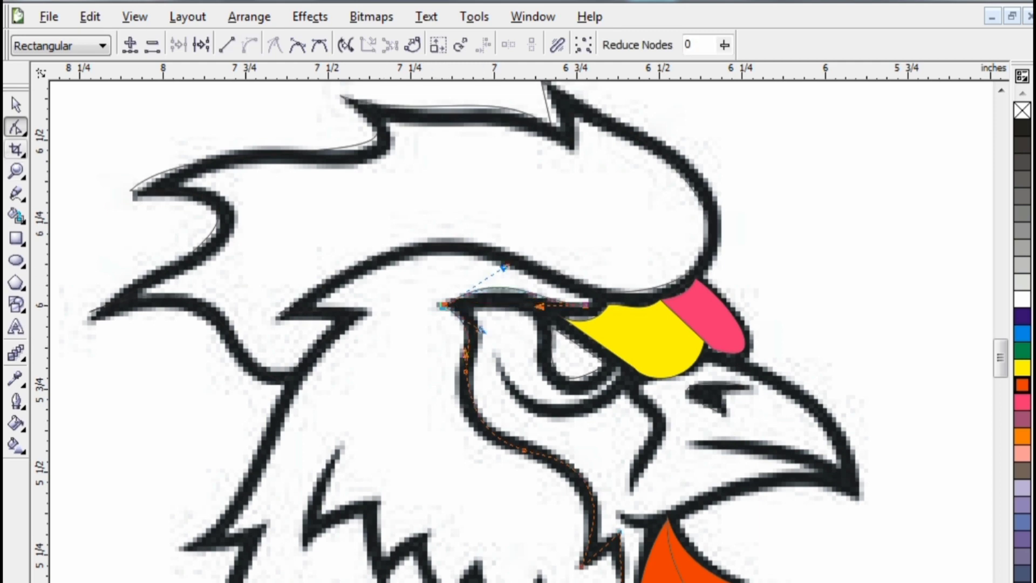
Step: Draw a straight-segment line about 0.49 in wide from under the eye to its front corner and down the base of the beak
key(F5)
click(497, 360)
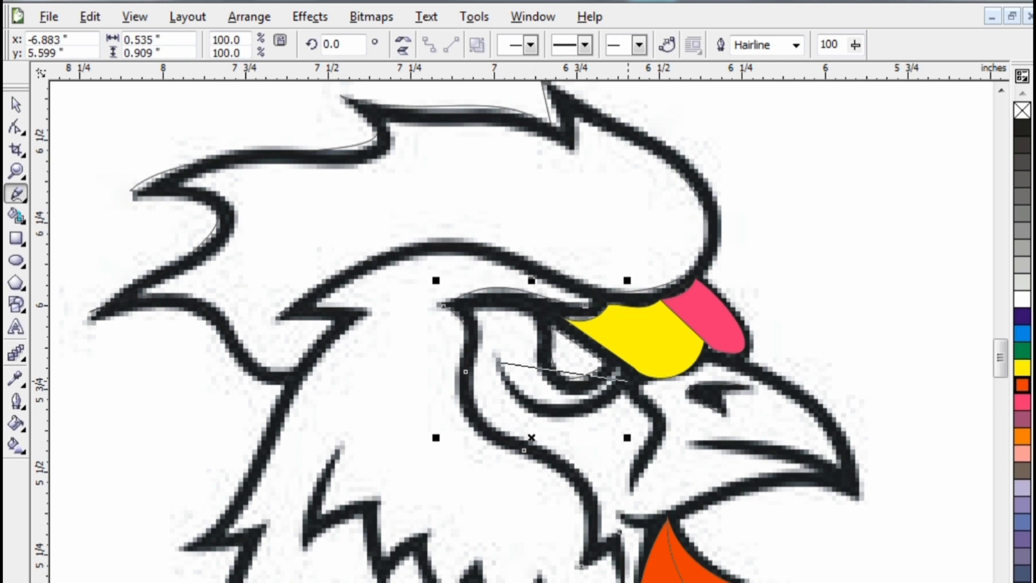
click(635, 369)
click(660, 426)
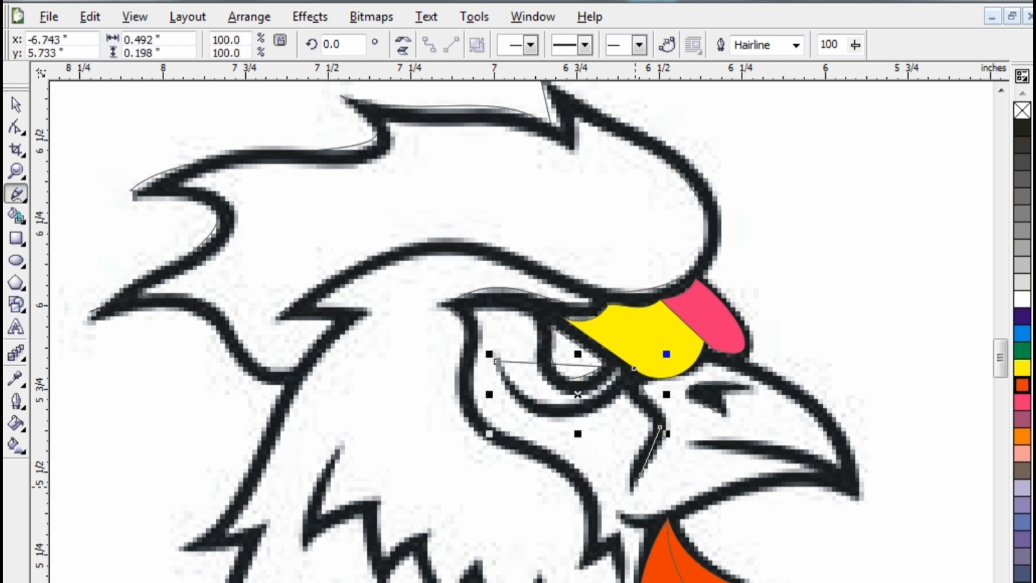
Step: Convert the segment under the eye to a curve and bend it down along the sketched lower eyelid line
key(F10)
click(586, 366)
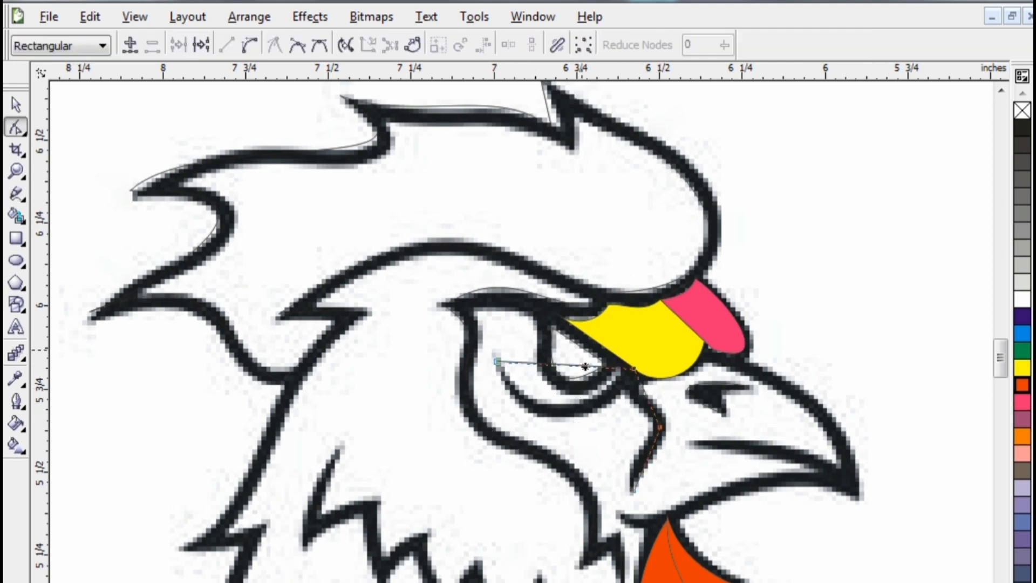
click(249, 44)
drag(543, 364, 550, 442)
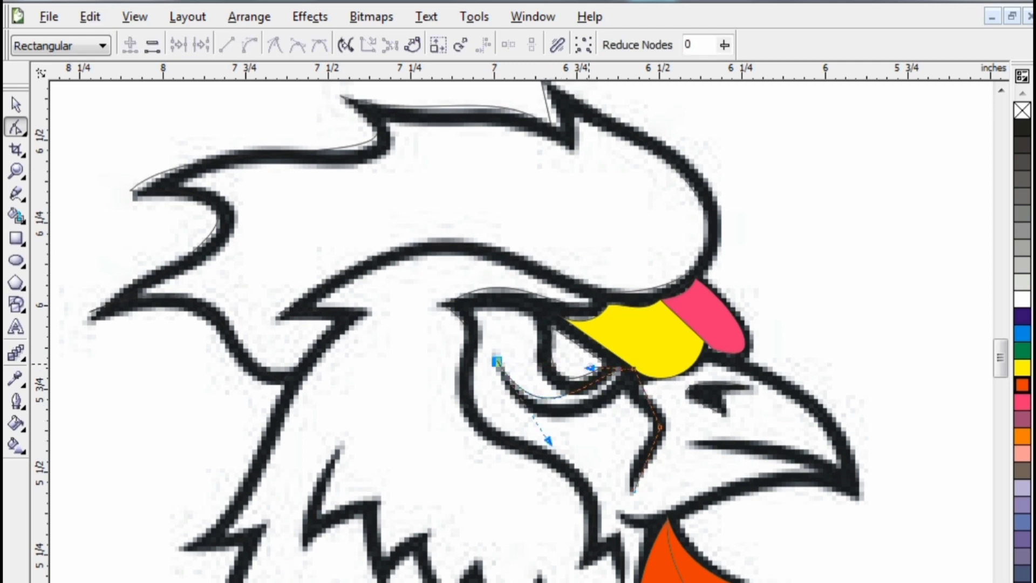
drag(592, 368, 635, 410)
Step: Convert the two segments at the beak's base to curves and fit the lower one to the sketch line
click(652, 410)
click(250, 45)
click(653, 444)
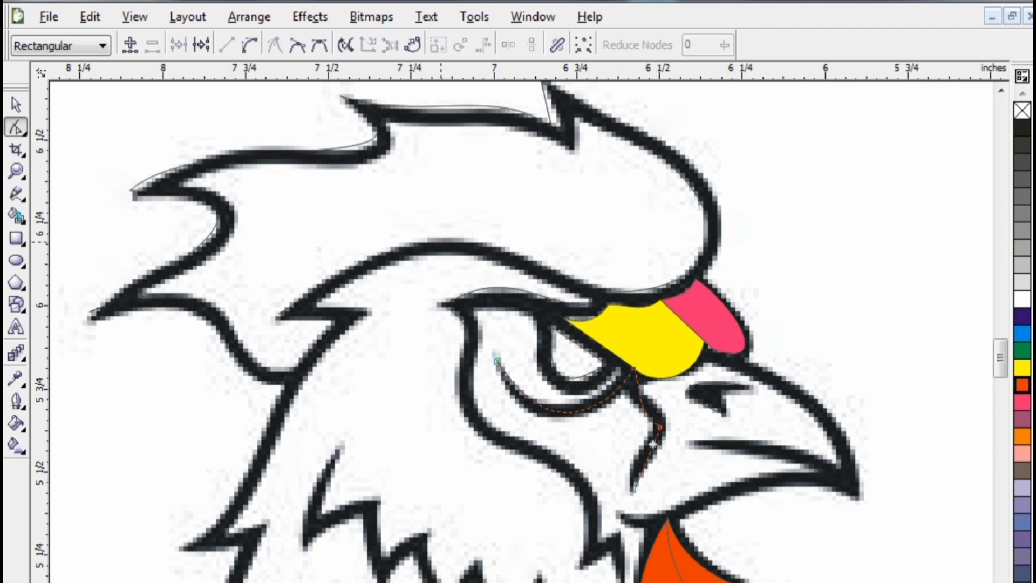
click(249, 44)
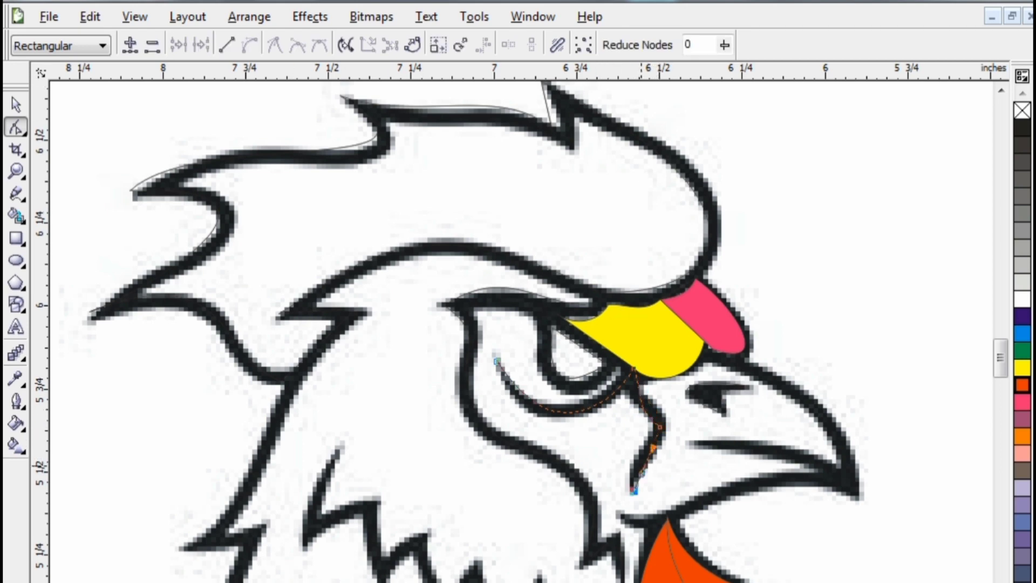
drag(644, 467, 640, 462)
Step: Draw a straight line along the mouth from its inner end to the tip of the beak
scroll(432, 260, down, 3)
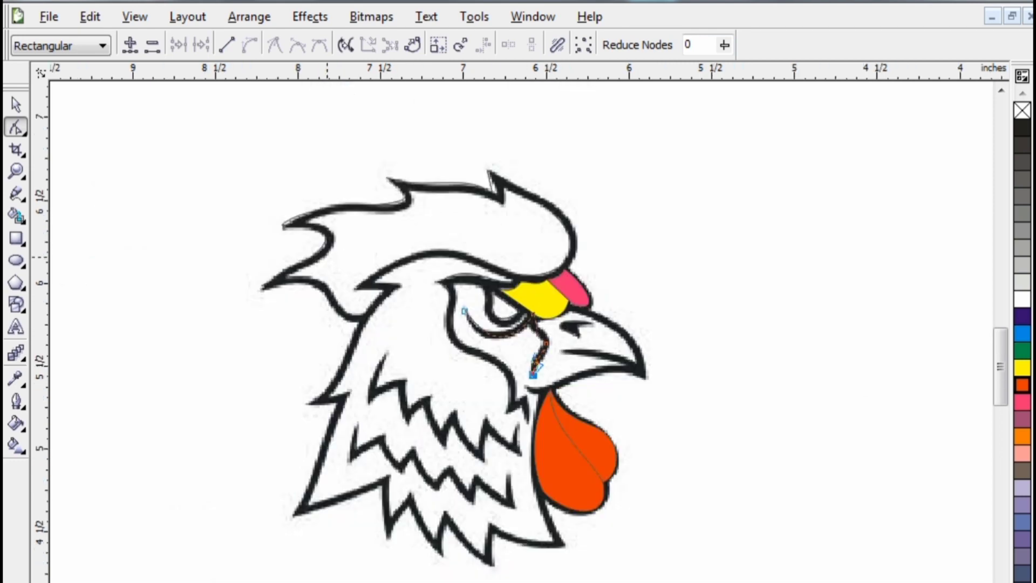
scroll(668, 336, up, 2)
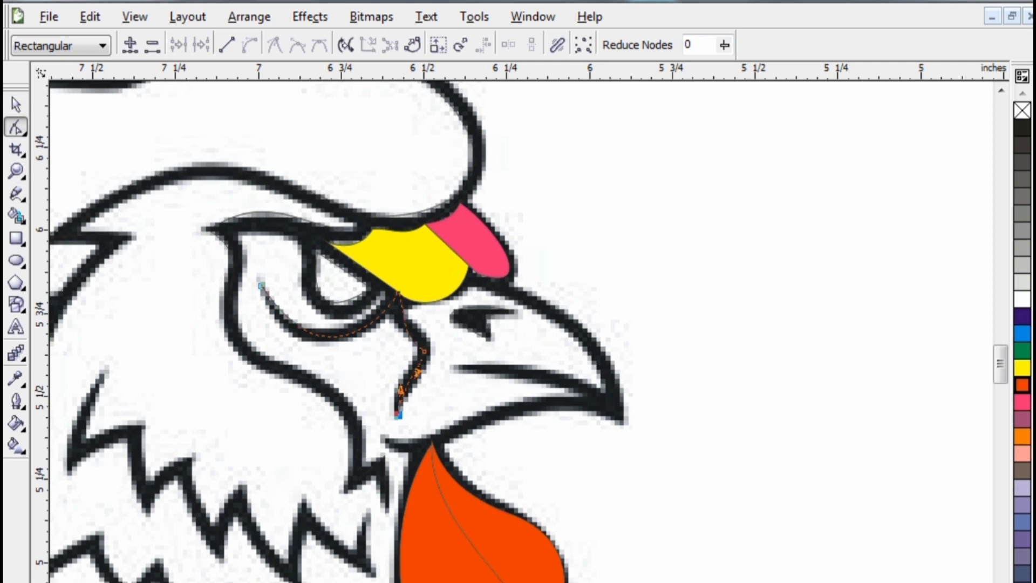
click(16, 194)
click(456, 368)
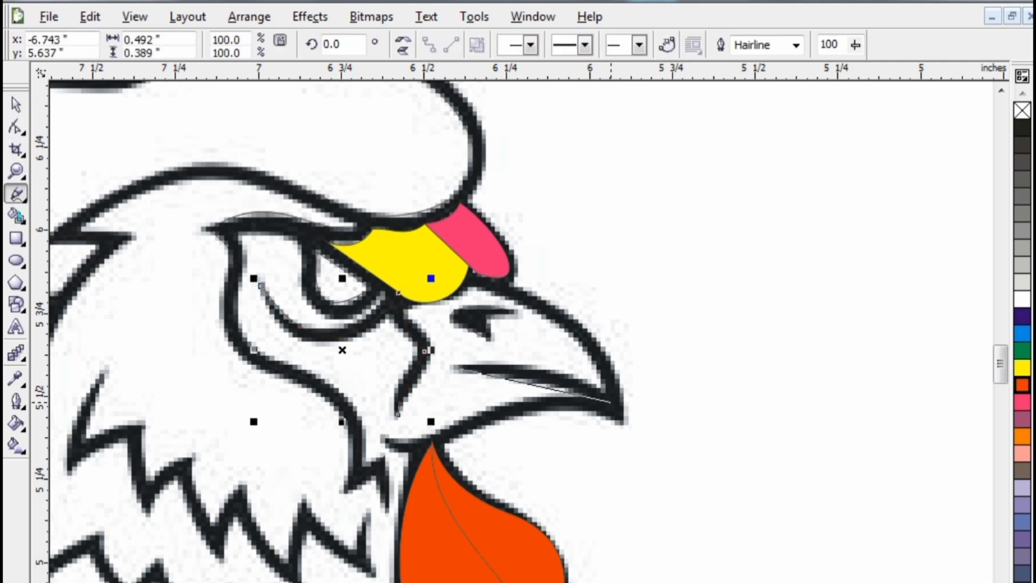
click(611, 403)
Step: Bend the mouth line upward to follow the sketched split between the upper and lower beak
click(16, 127)
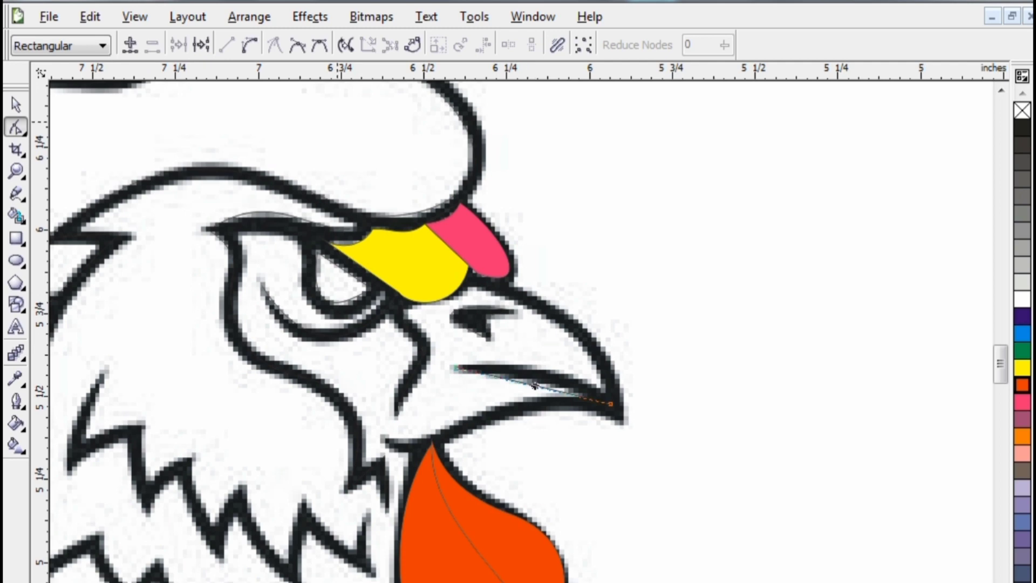
click(610, 404)
drag(506, 380, 515, 368)
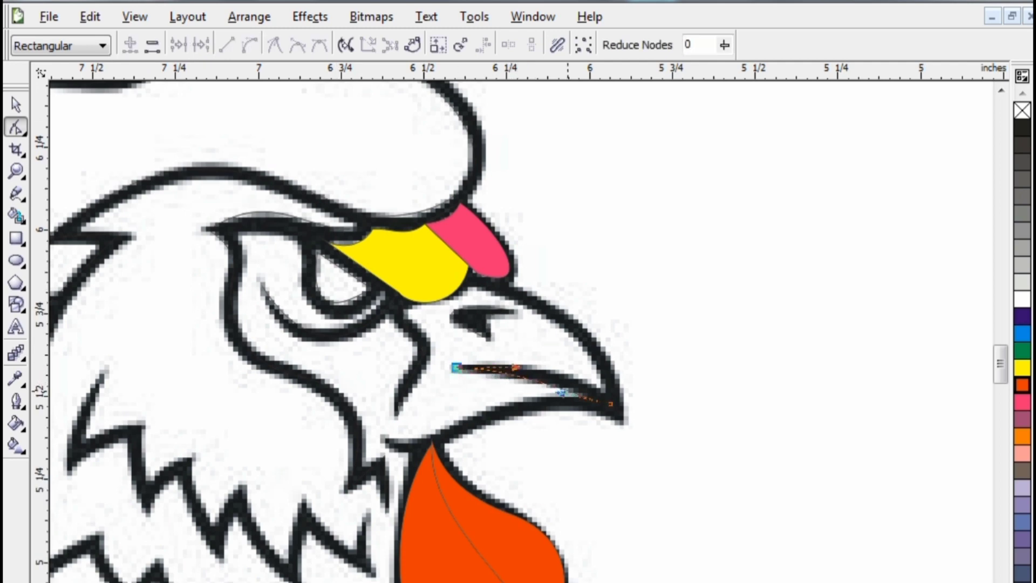
Step: Fine-tune the mouth line's curve near the beak tip, and move the sketch bitmap to the right, clear of the traced head
drag(563, 394, 577, 375)
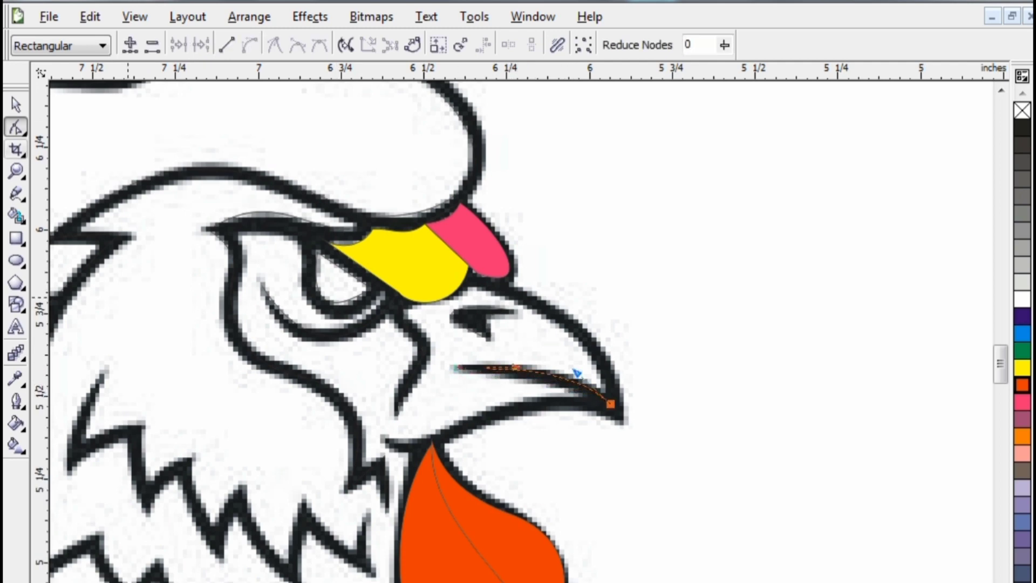
click(16, 104)
scroll(659, 403, down, 1)
click(548, 370)
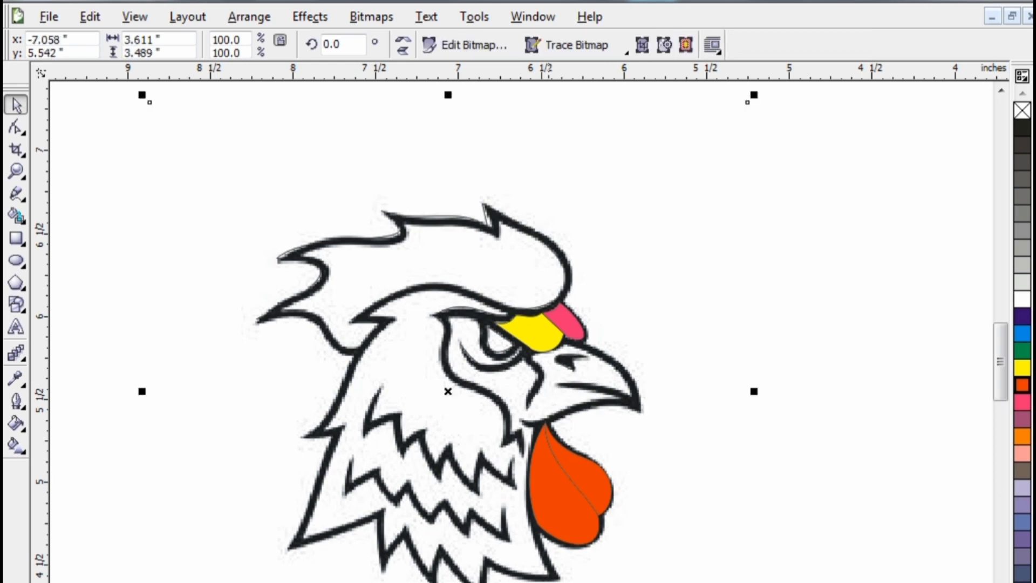
drag(560, 370, 929, 363)
drag(680, 516, 748, 523)
drag(578, 390, 636, 396)
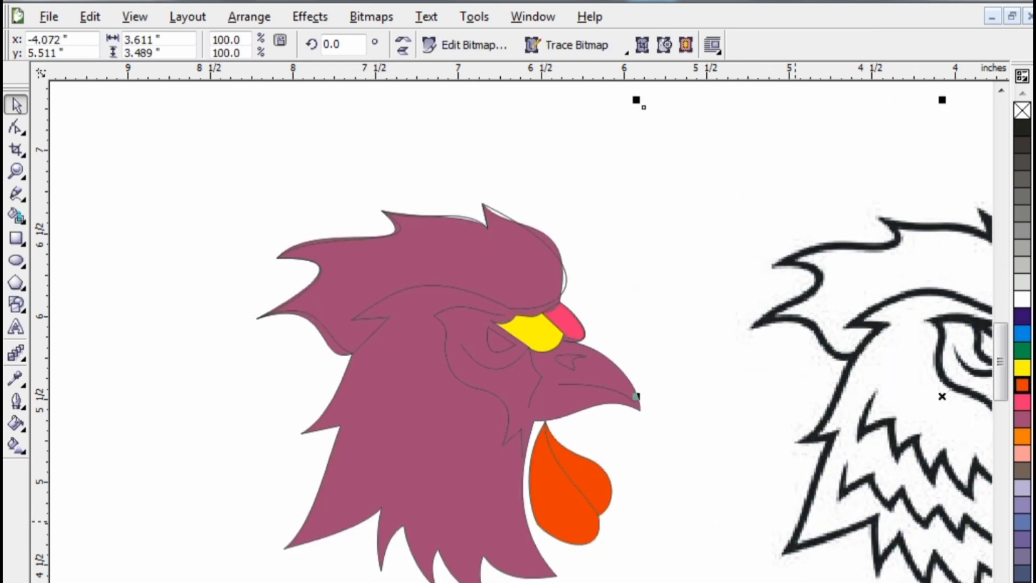
Step: Try the wattles' orange-red fill on the comb shape and undo it
click(528, 308)
click(1022, 385)
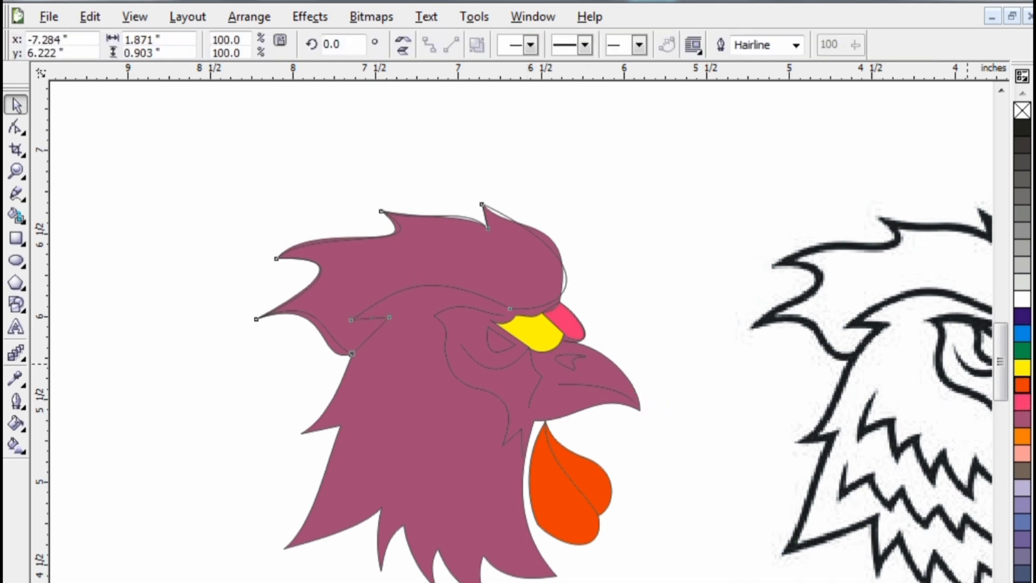
click(230, 355)
scroll(551, 278, up, 1)
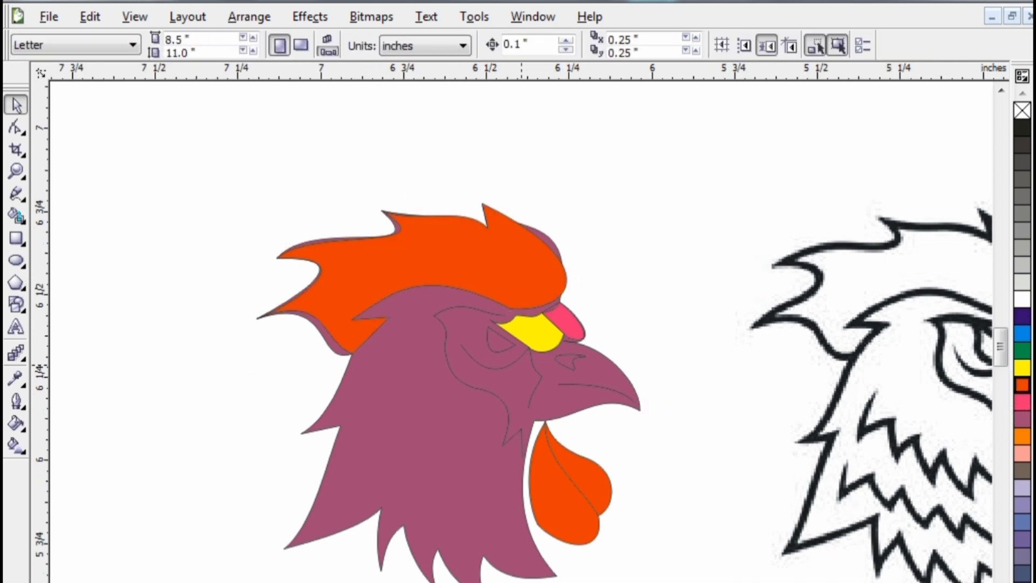
click(419, 312)
key(ctrl+Left)
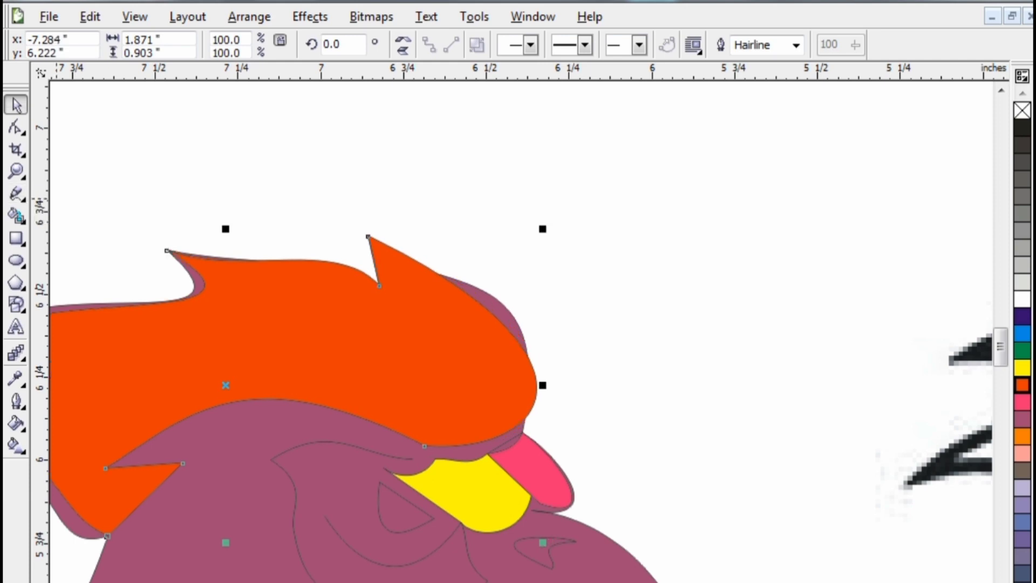
key(ctrl+z)
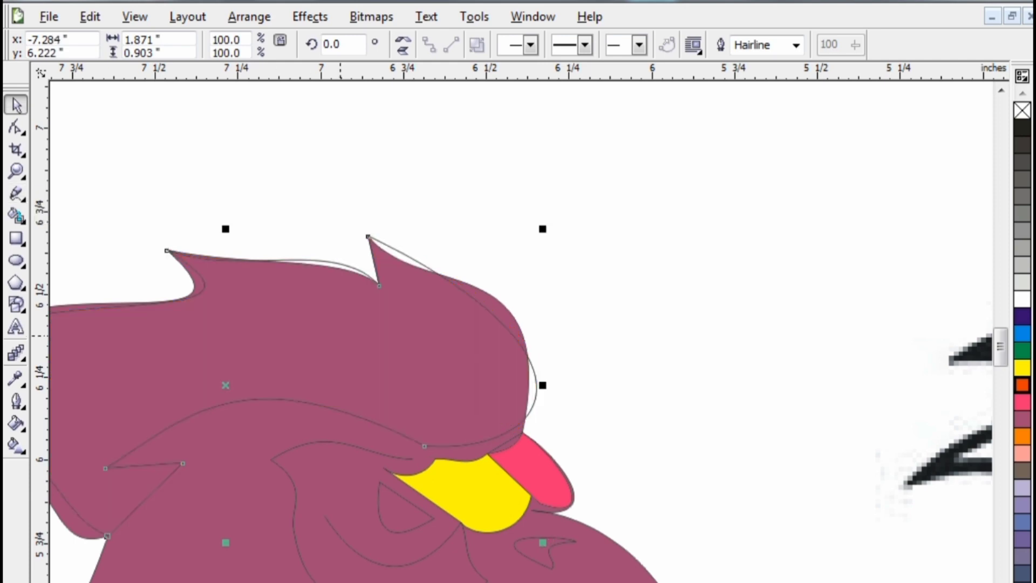
Step: Pull the comb's front curve inward within the head outline and fill the comb with the wattles' orange-red
key(F10)
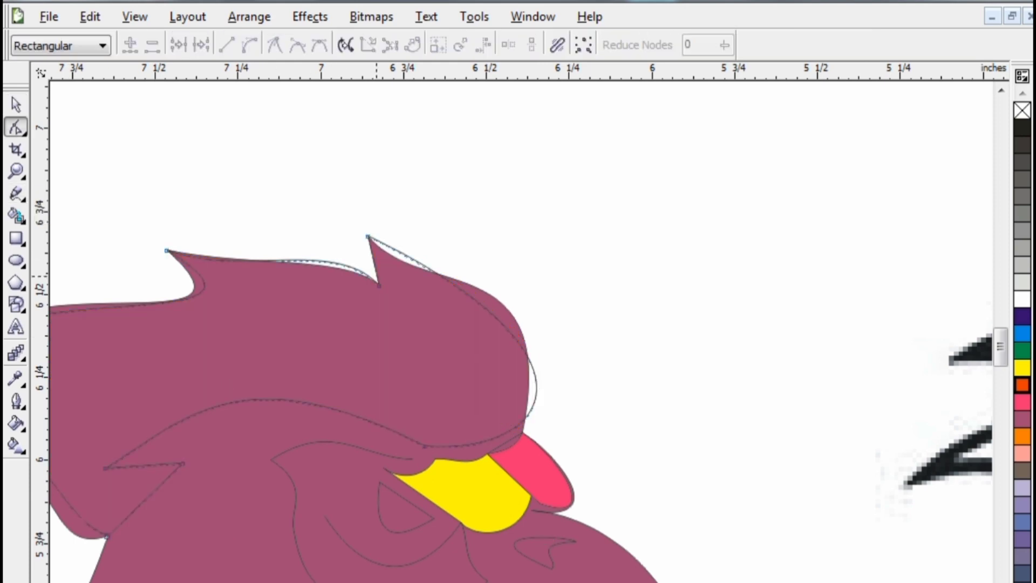
click(367, 236)
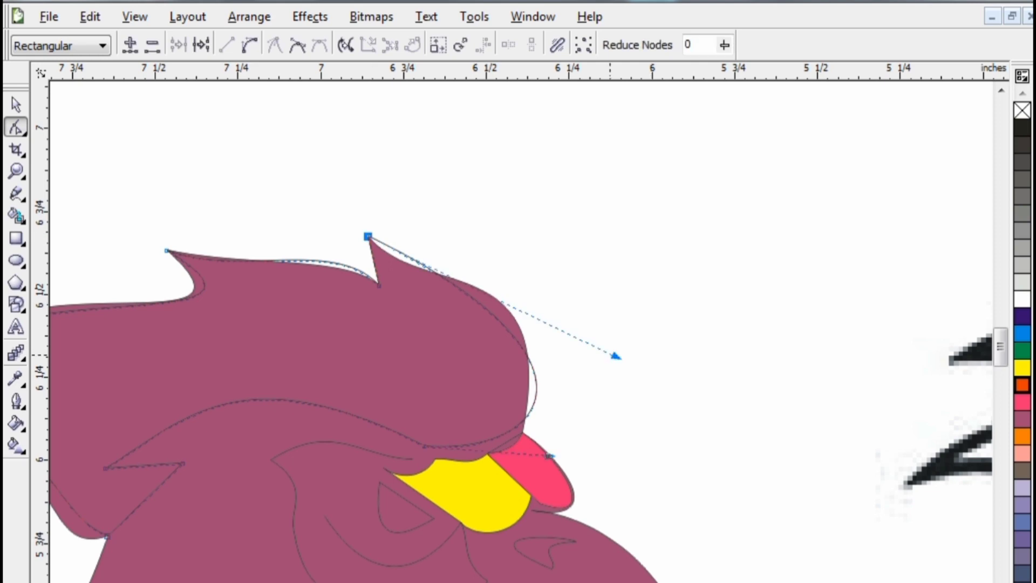
drag(617, 356, 587, 346)
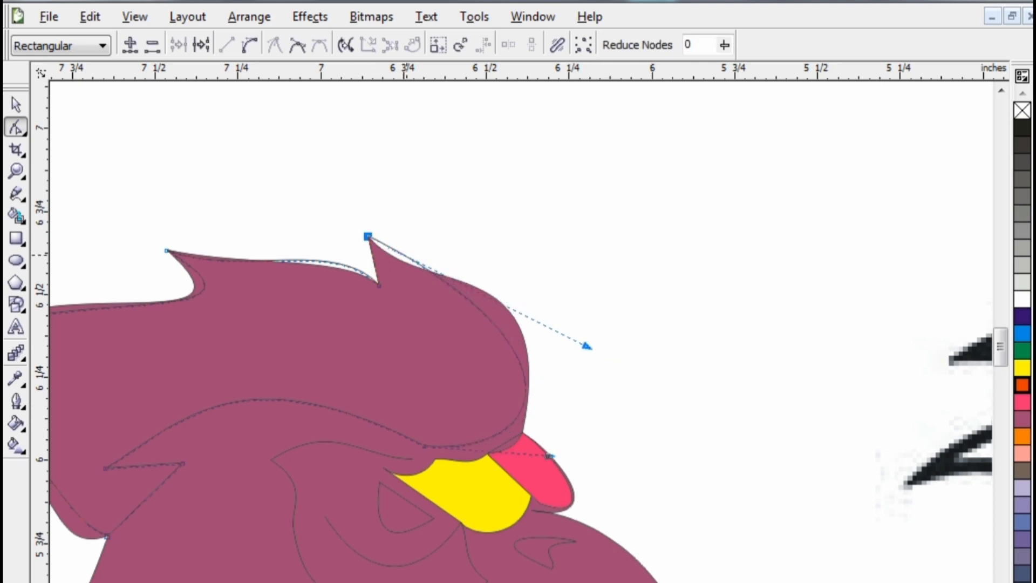
scroll(205, 244, down, 1)
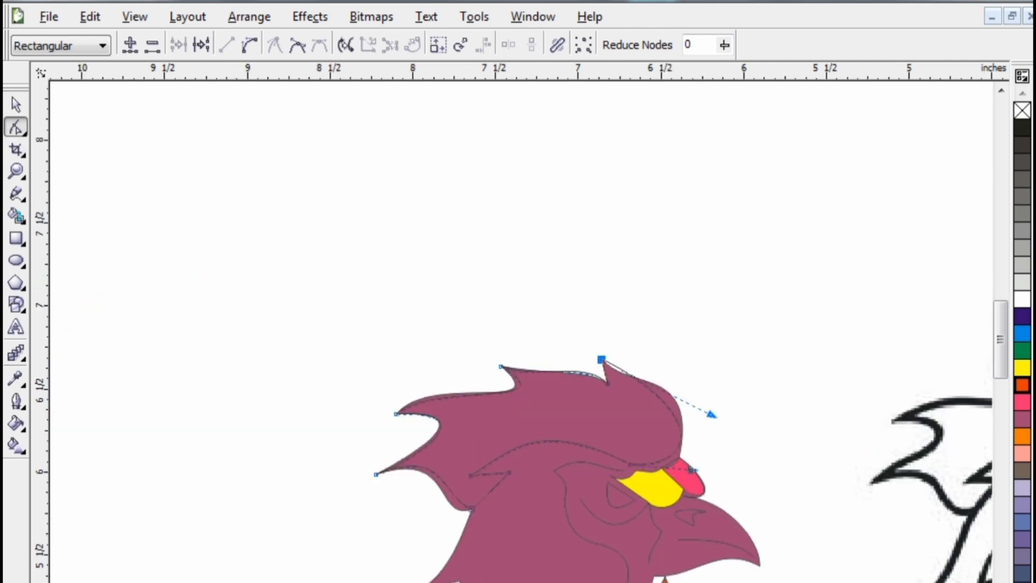
click(16, 105)
click(1022, 385)
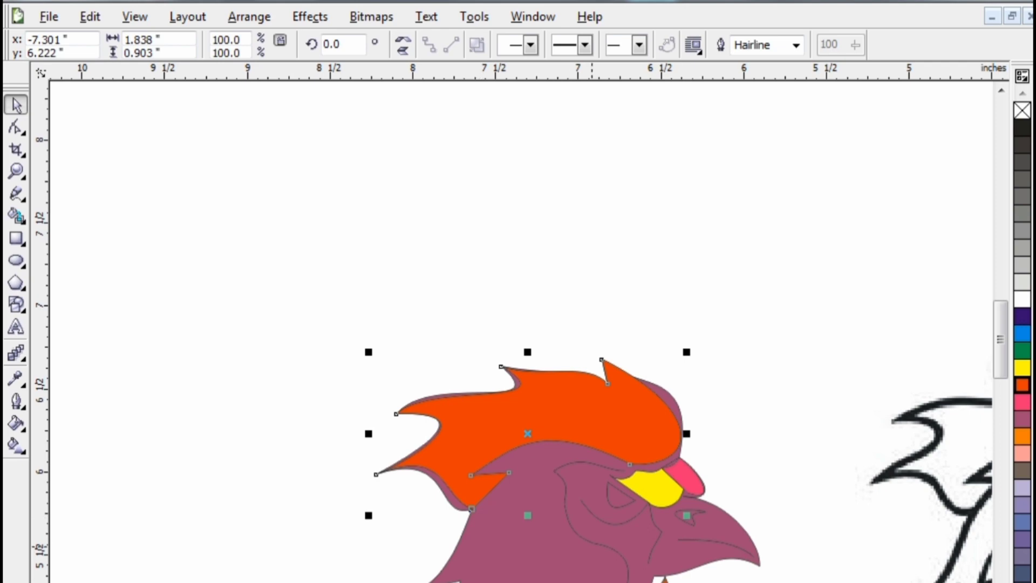
Step: Try to fill the face outline around the eye with orange, and move that outline toward the back of the head
click(566, 499)
click(1022, 436)
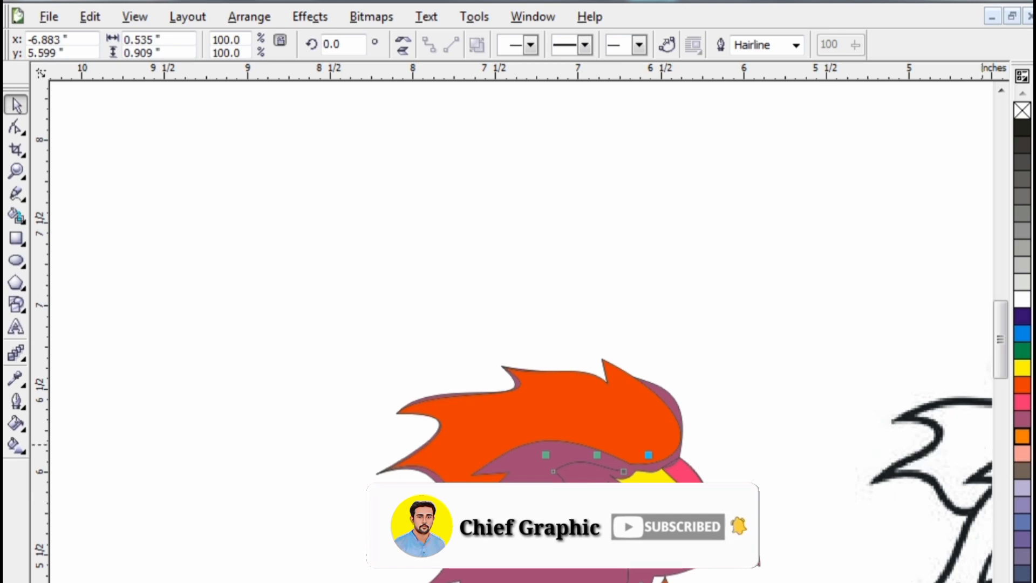
scroll(629, 552, up, 4)
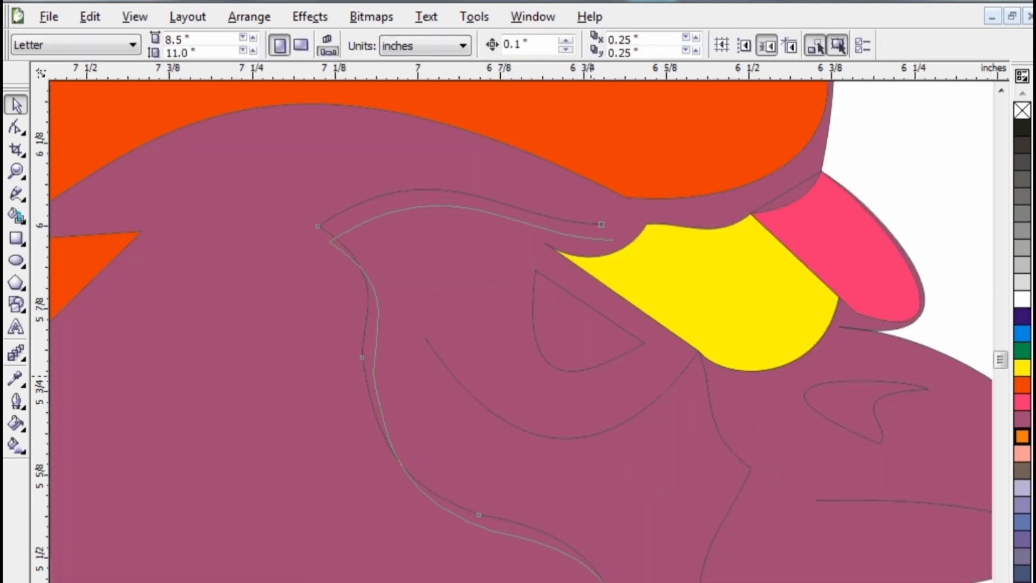
drag(591, 376, 446, 382)
Step: Fill the eye shape with orange and shift the face outline back toward the eye
click(620, 356)
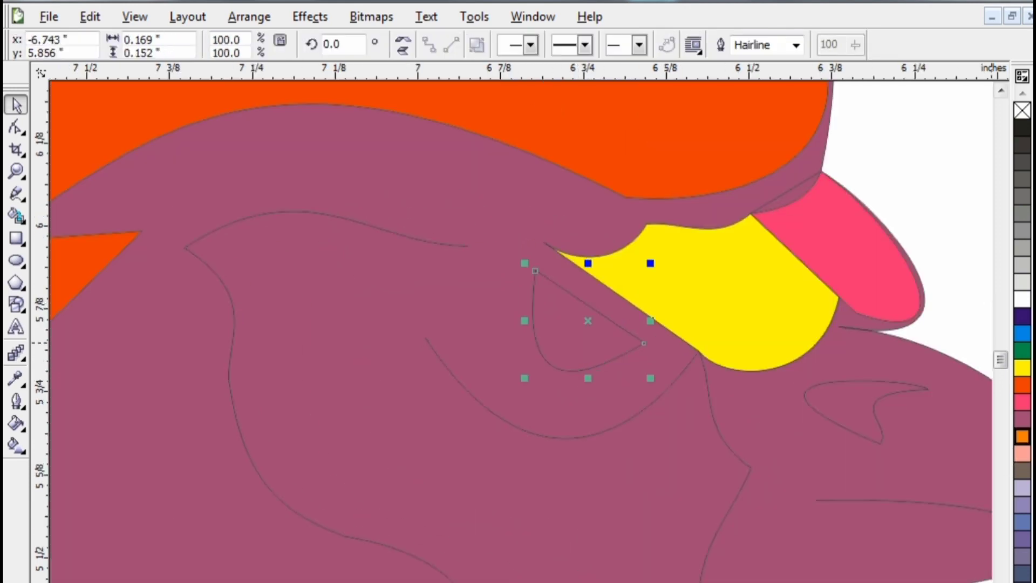
click(1022, 436)
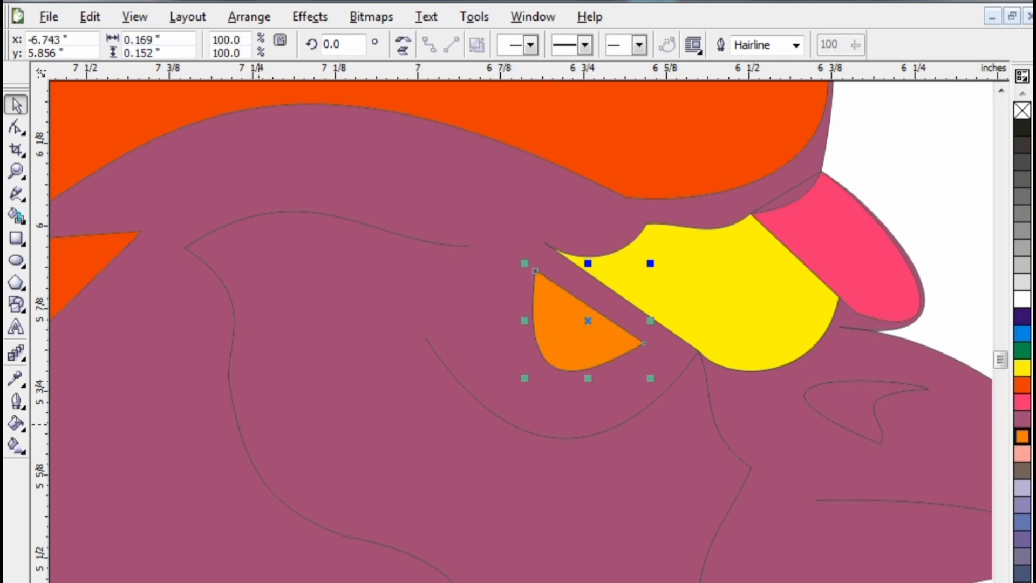
drag(252, 431, 311, 428)
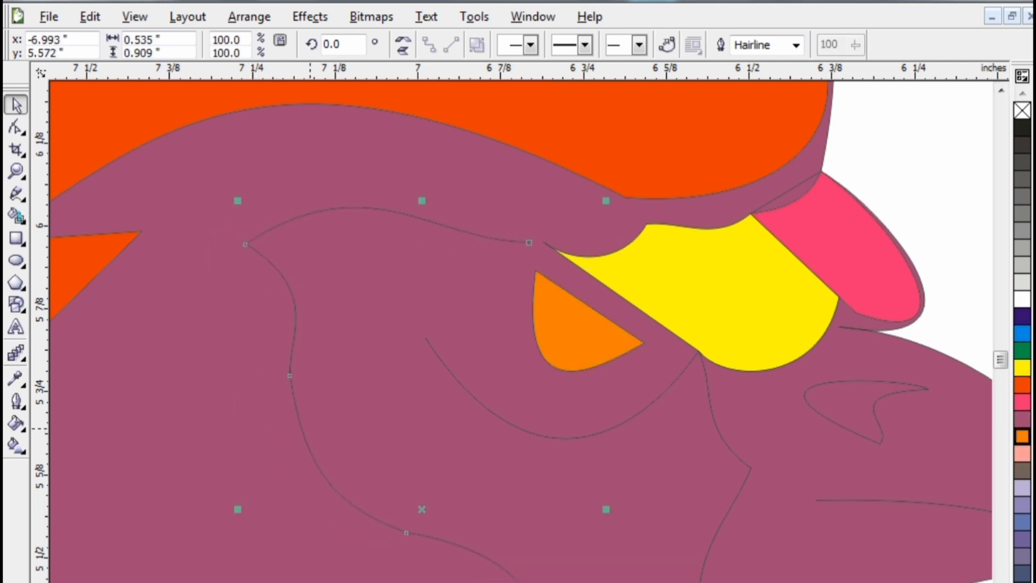
Step: Fill the nostril shape on the beak with black
click(878, 424)
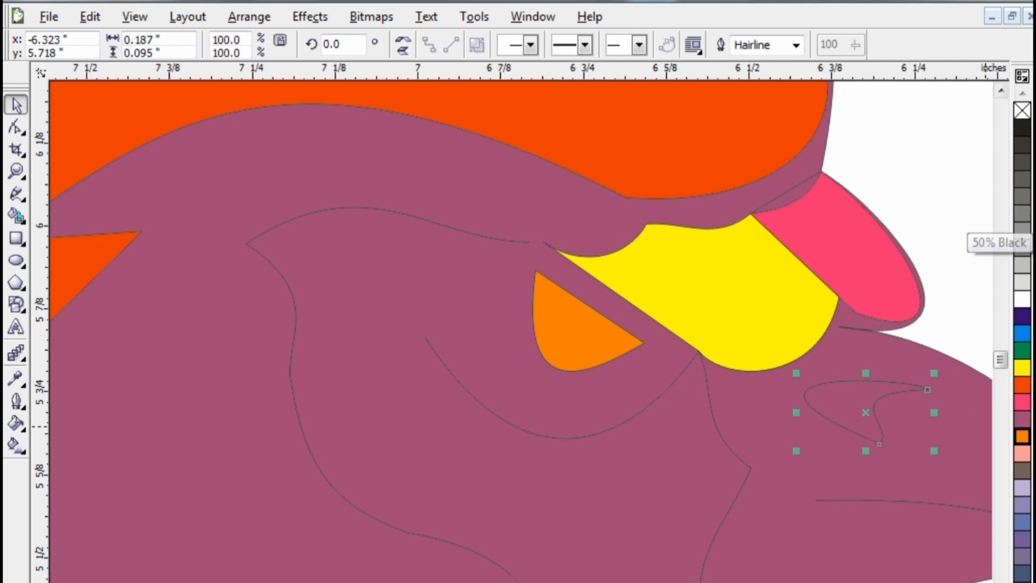
click(1022, 128)
key(F3)
click(668, 488)
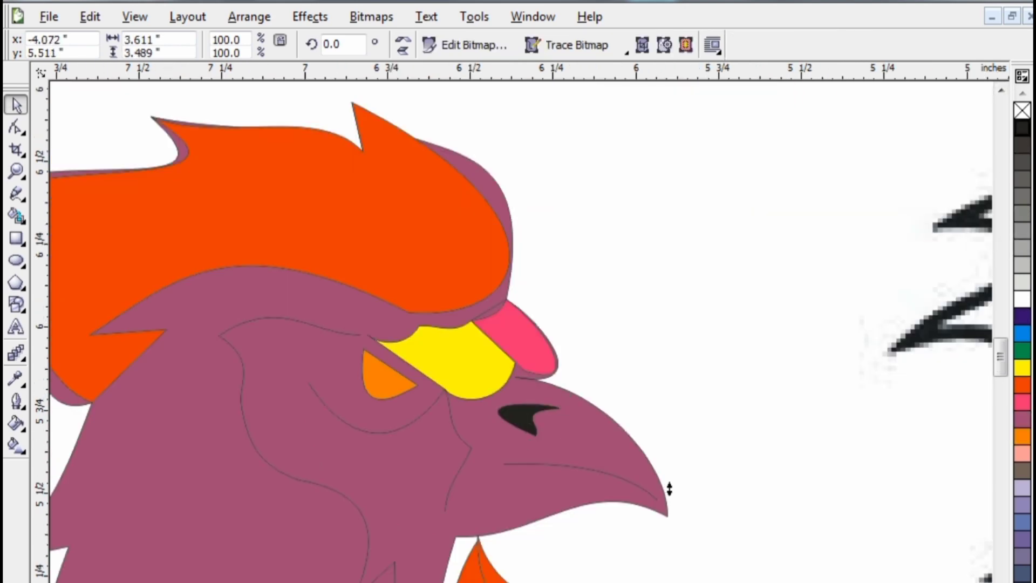
Step: Draw a closed three-sided shape over the beak with straight segments joining its upper base, tip and lower base
key(F5)
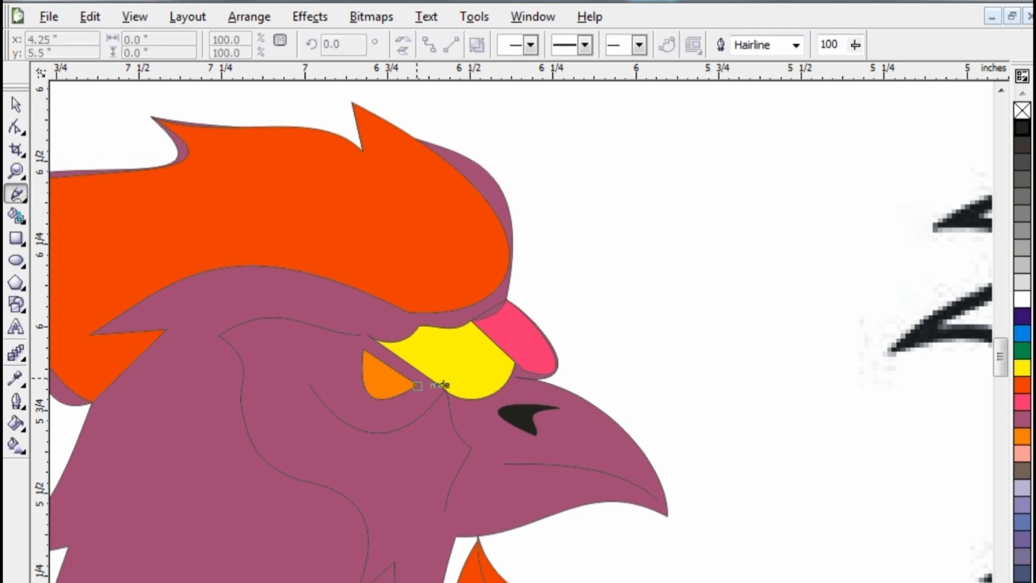
click(515, 377)
click(670, 515)
click(456, 537)
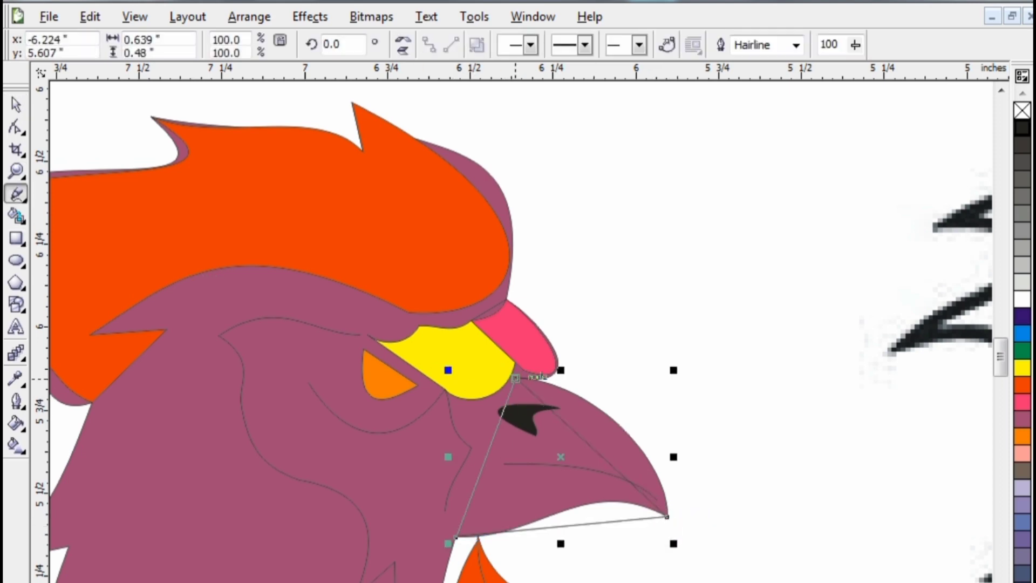
click(515, 377)
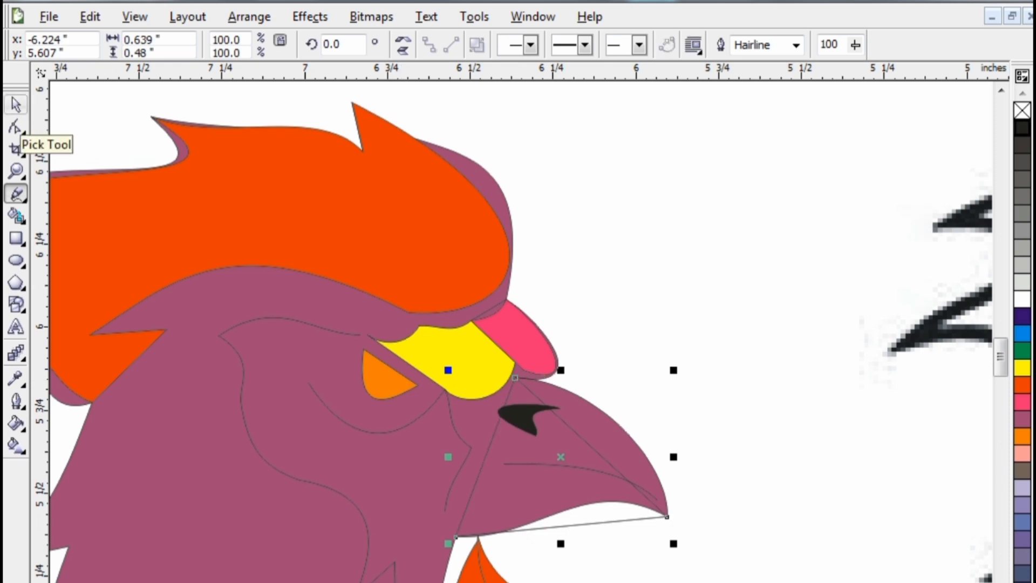
Step: Convert the new beak shape's upper edge to a curve and bend it along the head outline down to the tip
click(16, 128)
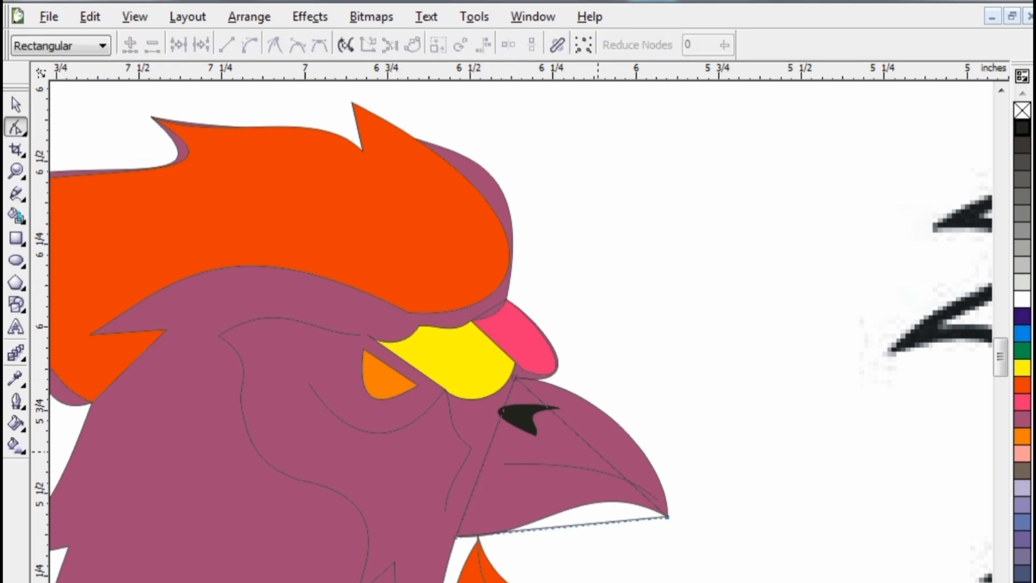
click(598, 451)
click(249, 45)
drag(566, 424, 627, 401)
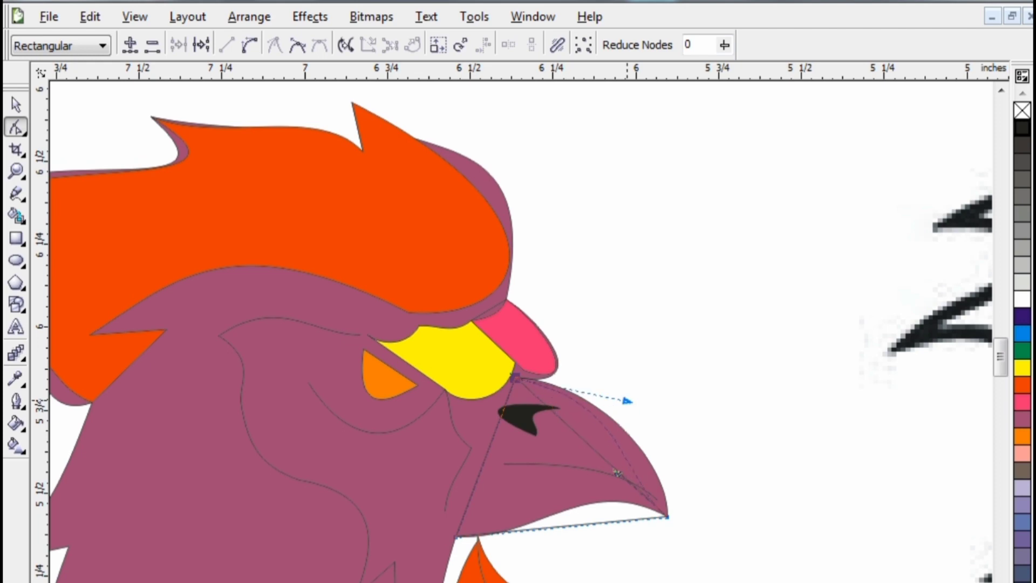
drag(618, 473, 657, 466)
Step: Convert the beak shape's lower edge to a curve and fit it to the underside of the head outline
click(602, 523)
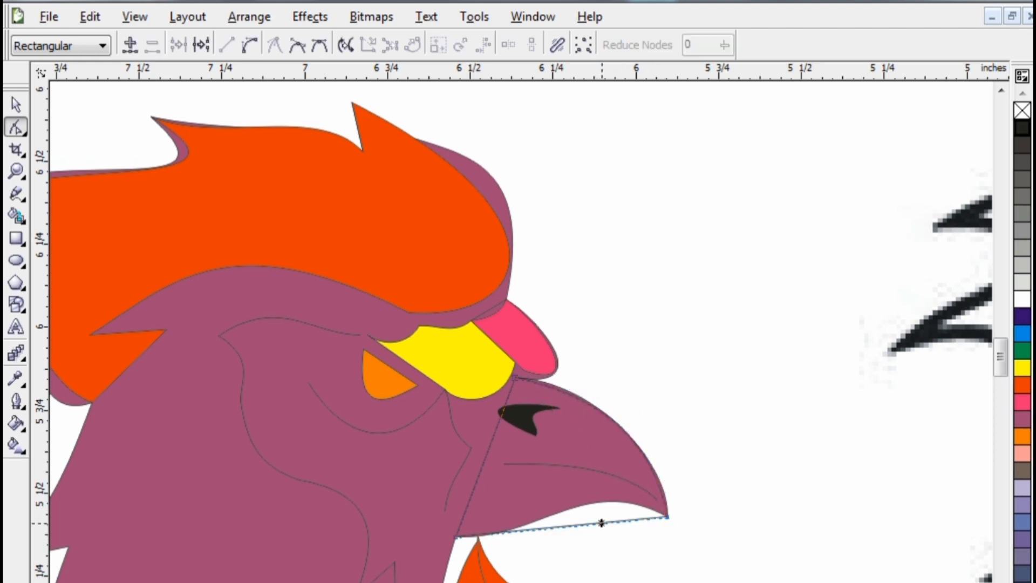
click(250, 45)
drag(597, 524, 607, 470)
drag(525, 530, 532, 541)
Step: Convert the beak shape's base edge to a curve and bend it into a soft S between brow and throat
click(483, 463)
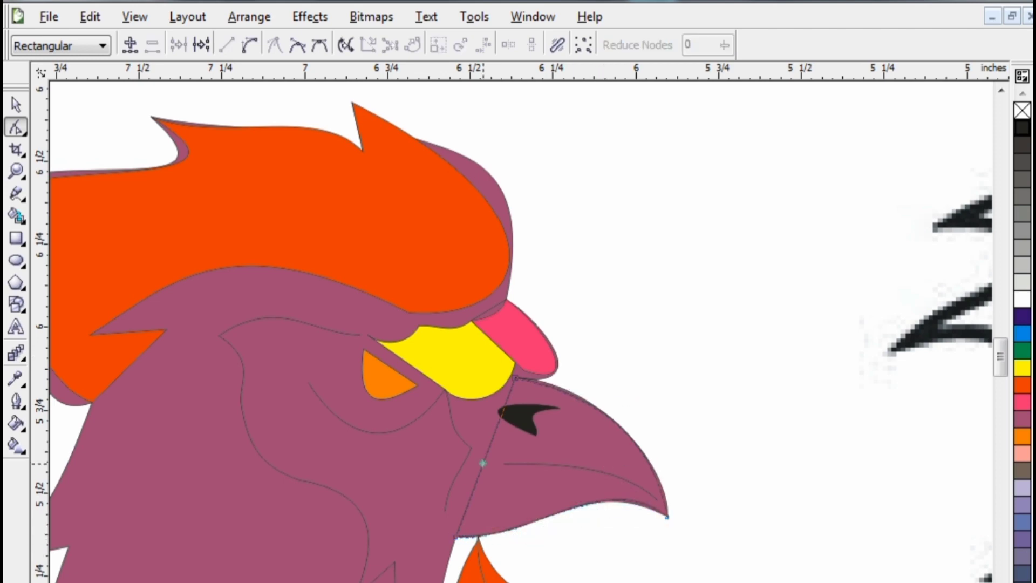
click(250, 45)
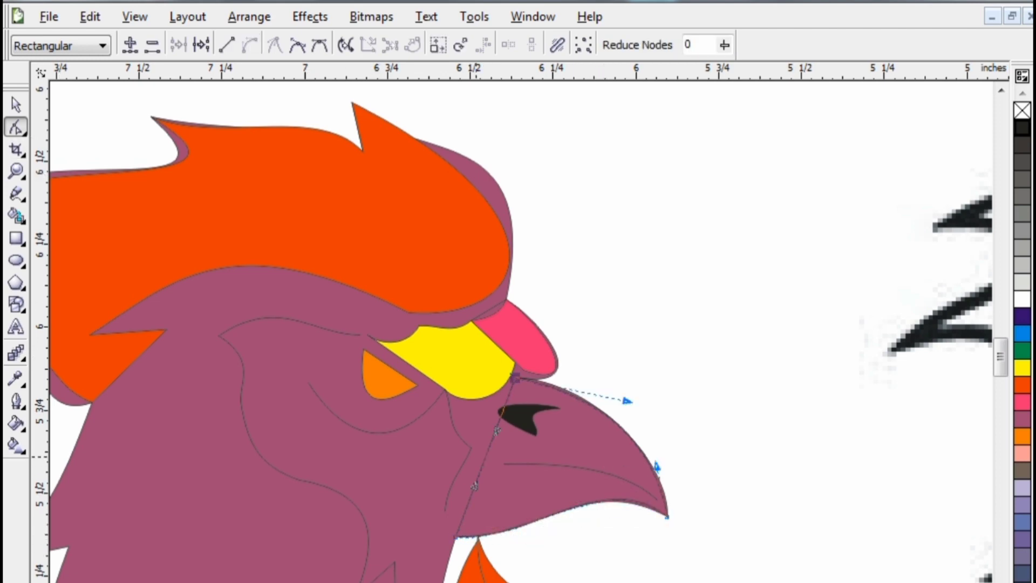
drag(497, 431, 511, 436)
drag(474, 486, 529, 479)
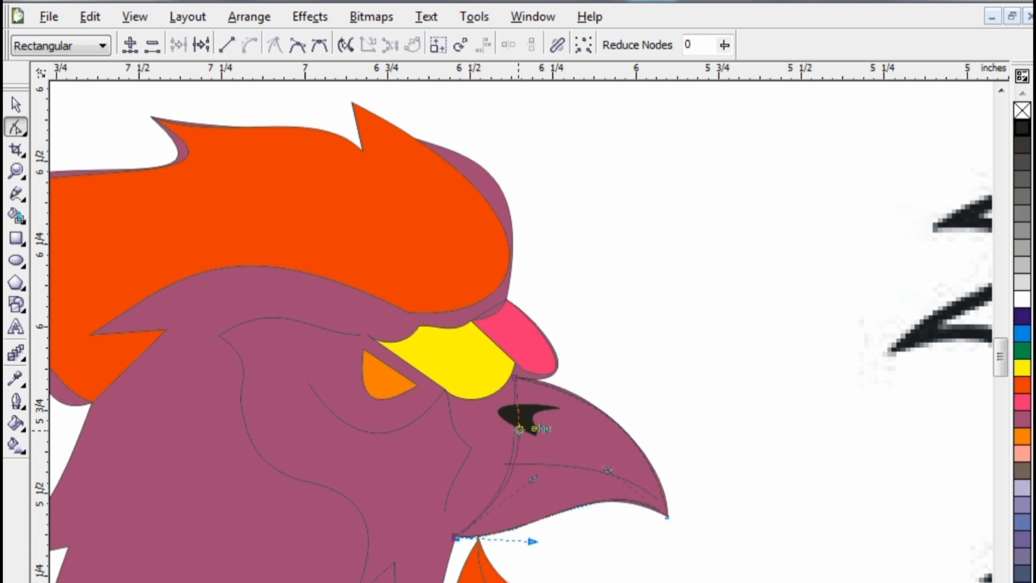
drag(514, 427, 500, 413)
drag(533, 541, 526, 536)
Step: Shift the nostril slightly toward the beak tip and fill the beak shape with orange
drag(517, 469, 536, 430)
click(15, 105)
click(685, 428)
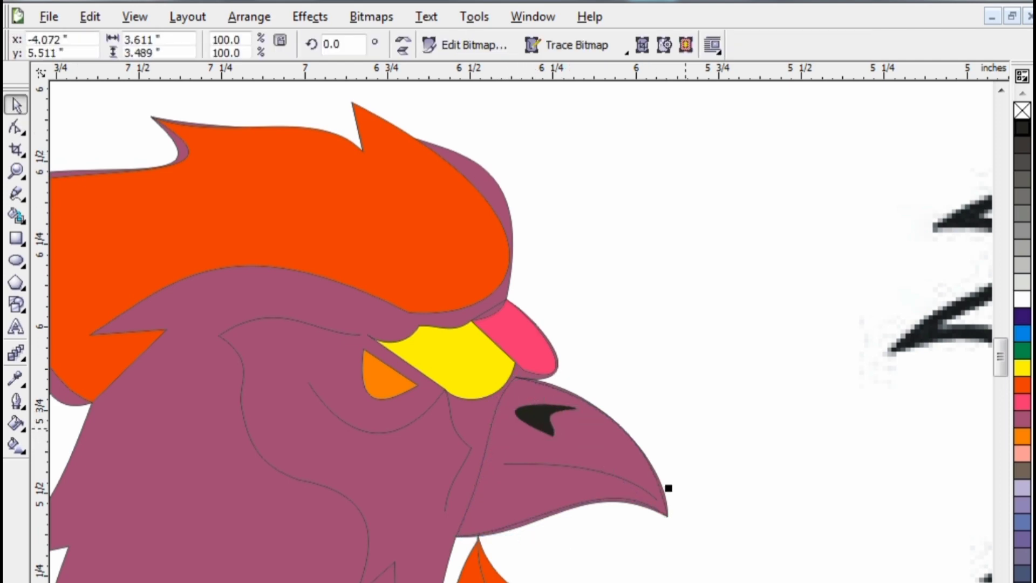
key(Tab)
click(1022, 436)
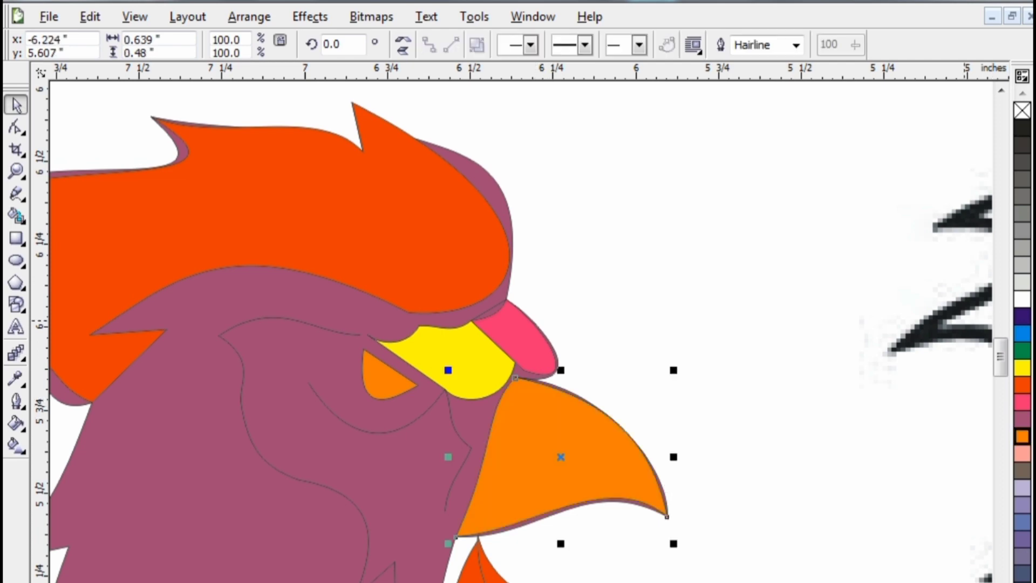
Step: Bring the black nostril to the front and position it on the upper part of the orange beak
drag(561, 457, 656, 492)
drag(545, 420, 660, 462)
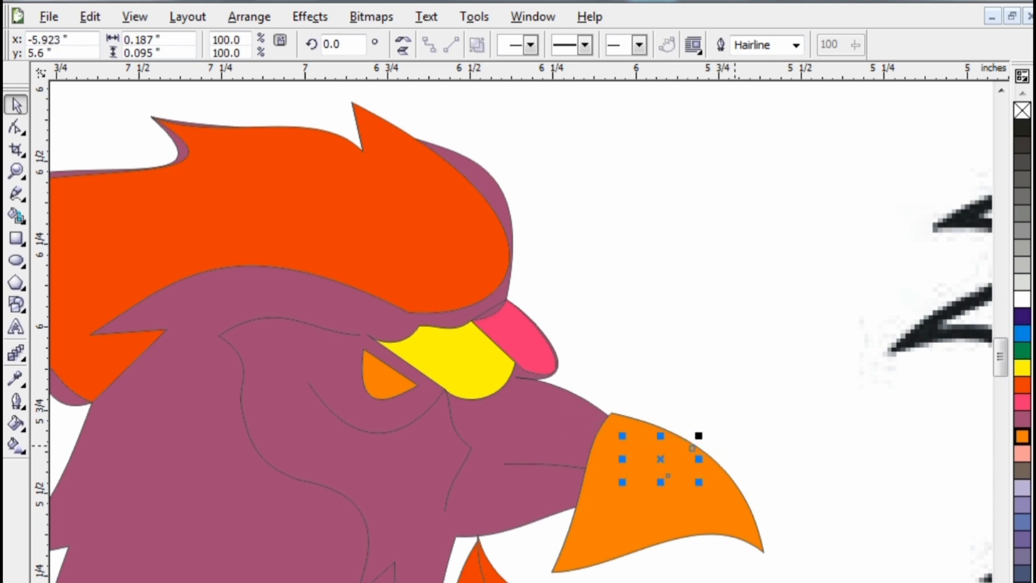
key(shift+Page_Up)
drag(589, 528, 493, 494)
click(680, 458)
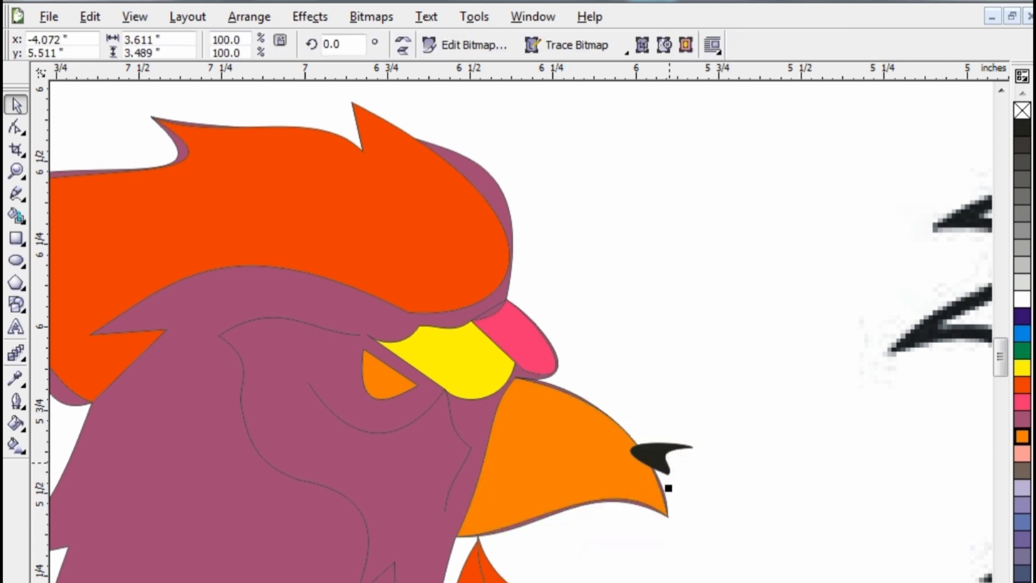
drag(677, 449, 568, 408)
click(668, 488)
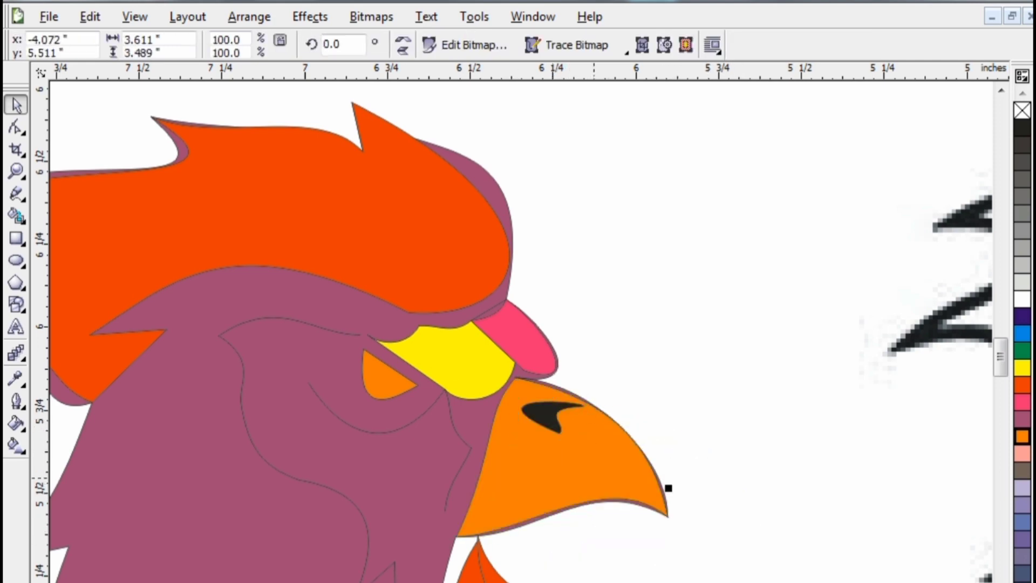
Step: Bring the mouth line in front of the orange beak and put the beak back in its place on the head
drag(629, 486, 739, 530)
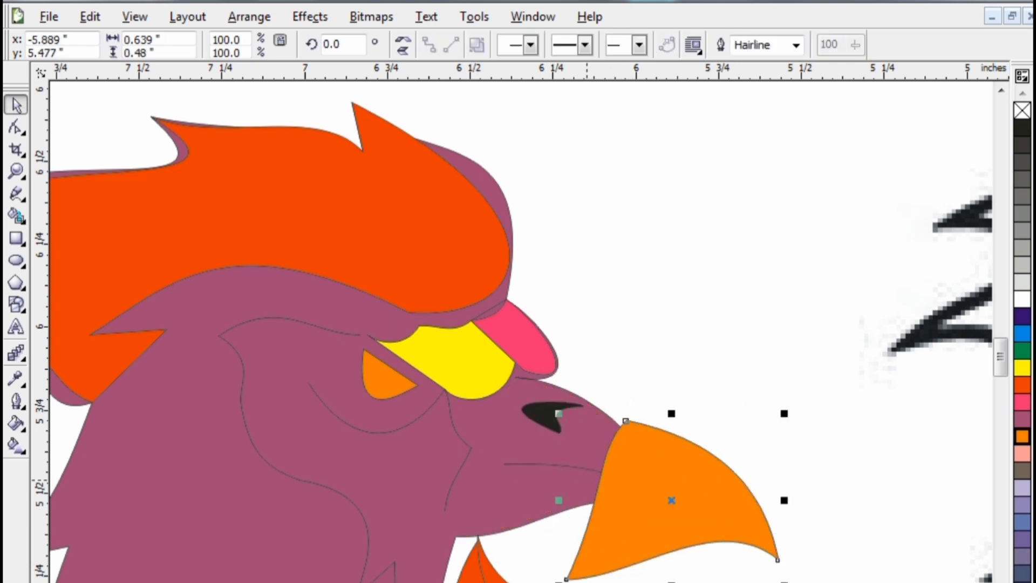
click(584, 467)
click(535, 465)
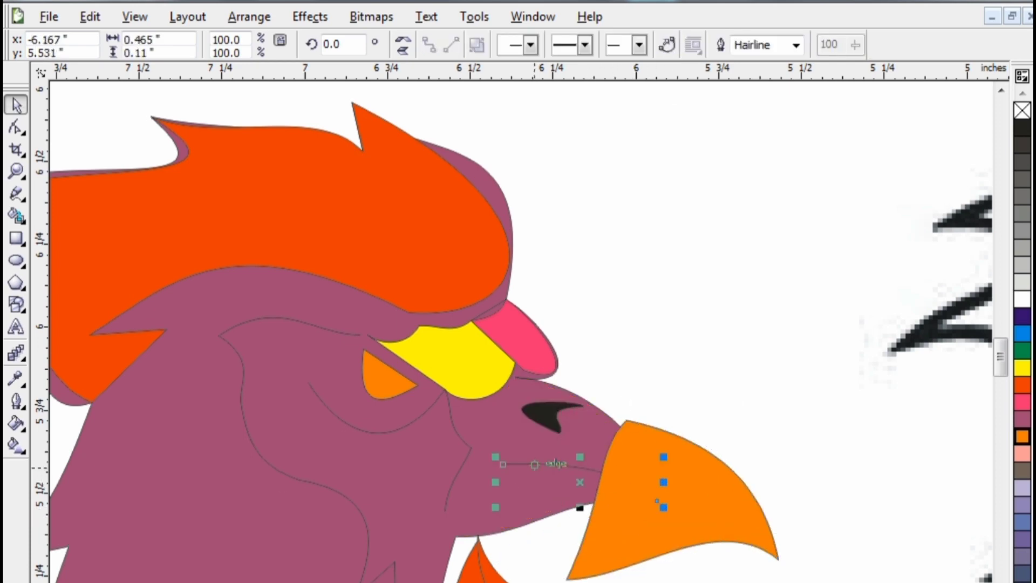
drag(643, 517, 534, 474)
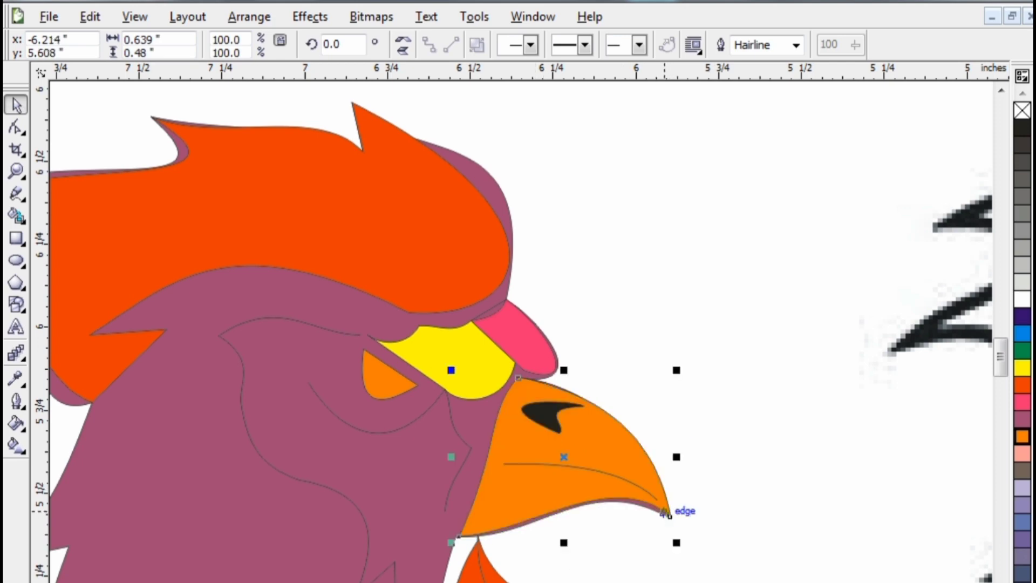
Step: Refine the orange beak's lower edge with the Shape tool so it follows the underside of the head outline more closely
key(F10)
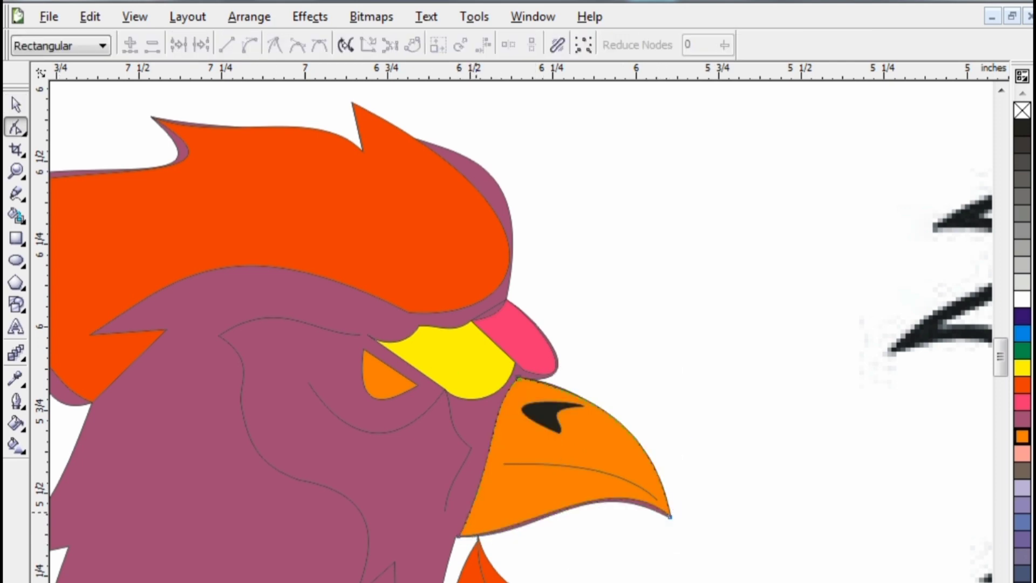
click(458, 536)
drag(529, 535, 531, 544)
drag(611, 470, 610, 477)
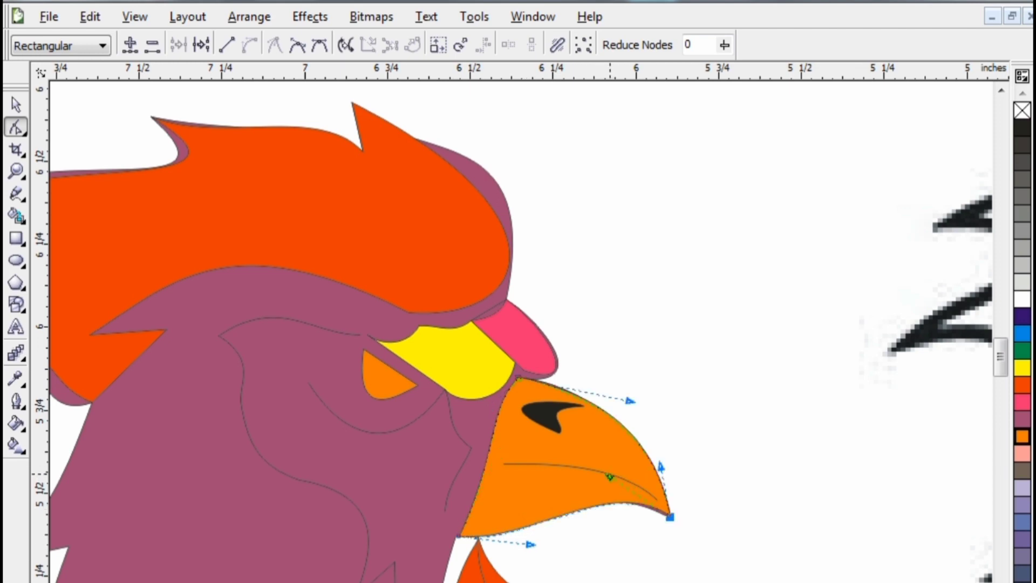
click(545, 419)
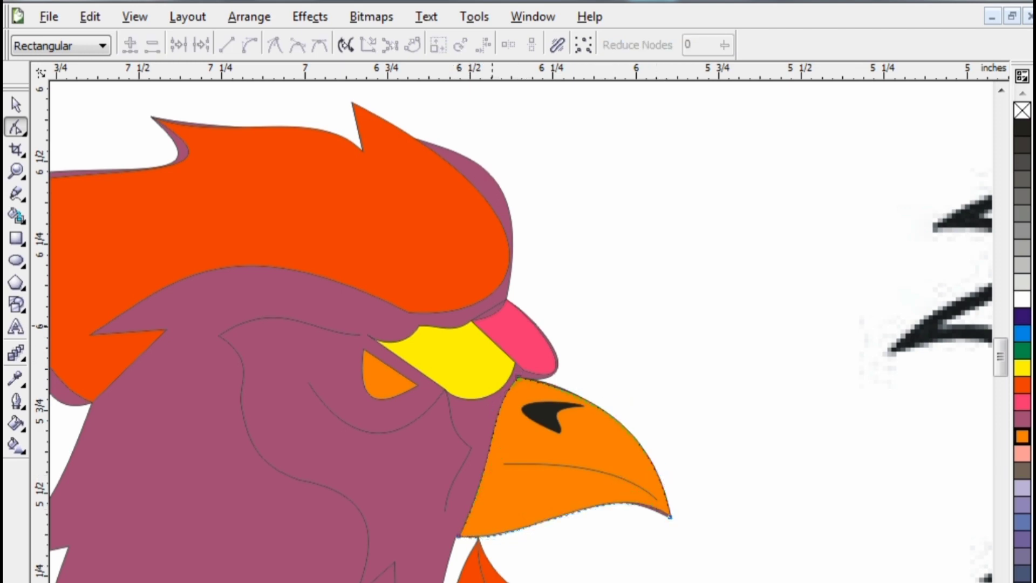
click(16, 105)
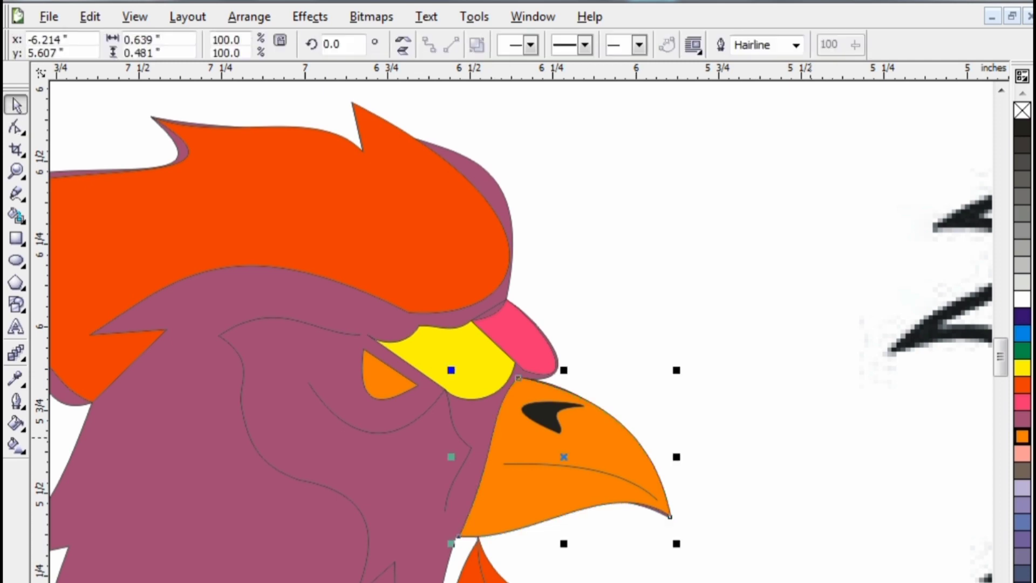
Step: Draw an open zigzag line about 0.94 by 0.60 in along the upper row of neck feathers in the sketch
scroll(237, 278, down, 1)
click(450, 382)
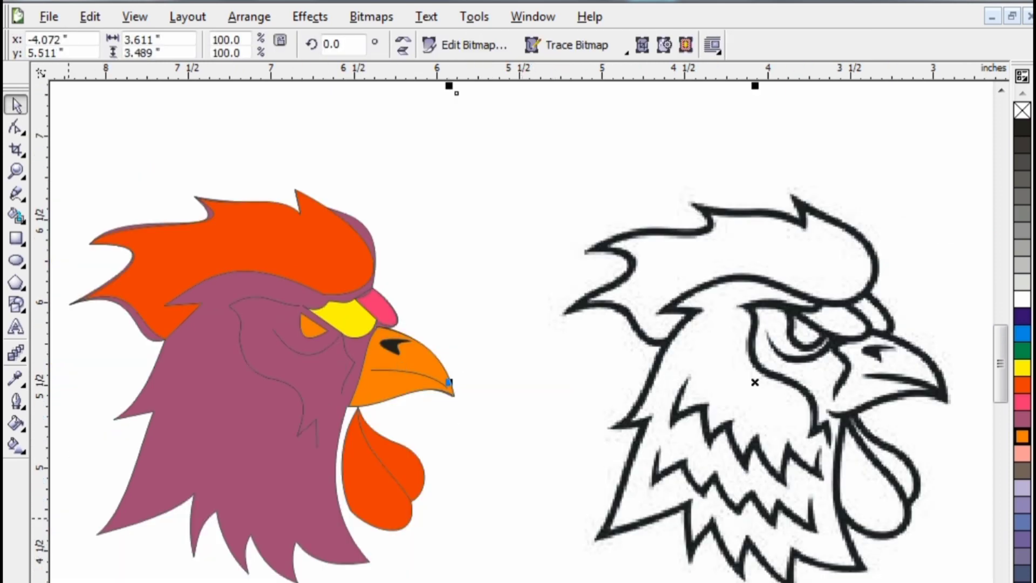
click(114, 430)
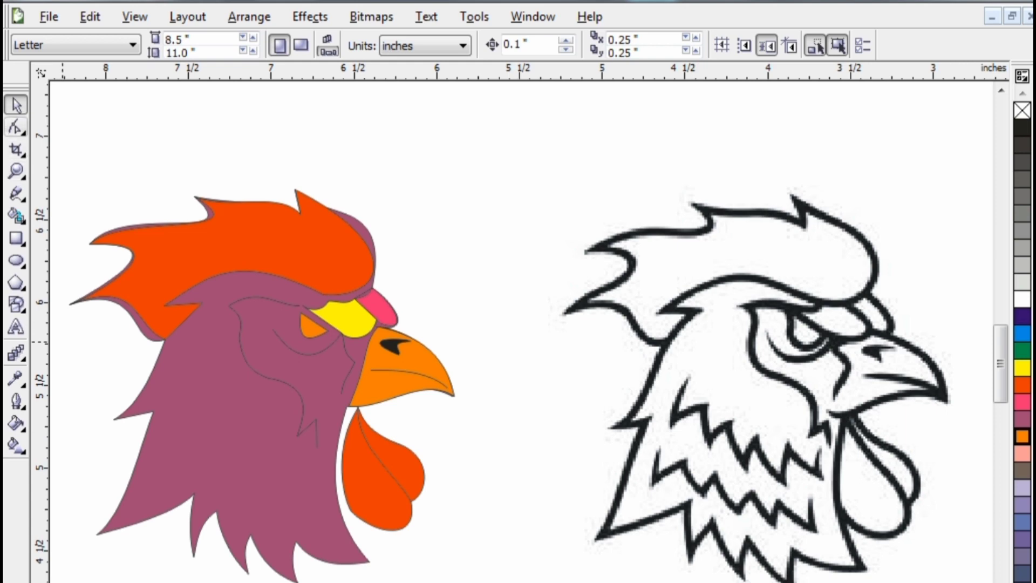
click(16, 193)
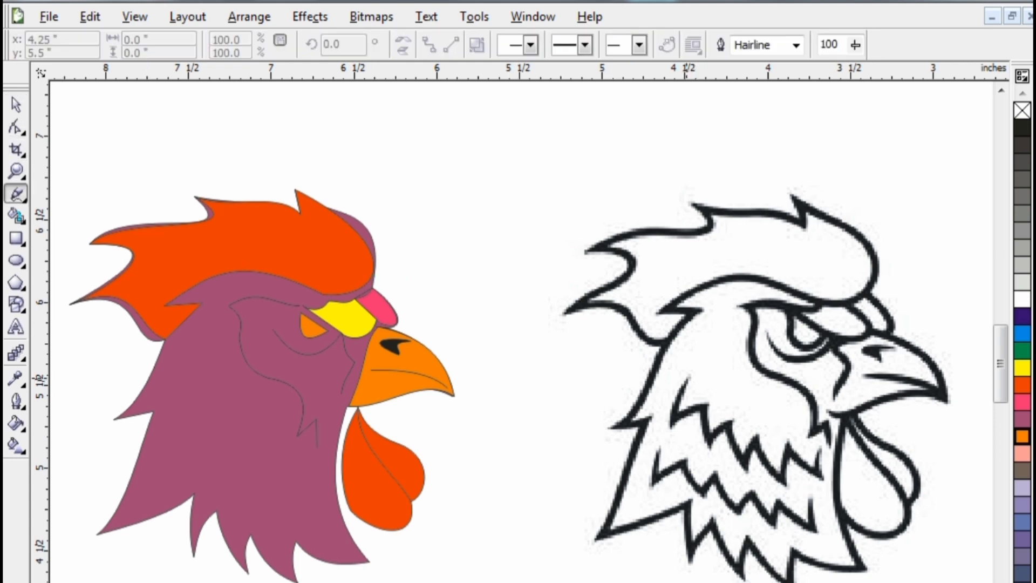
double_click(670, 425)
double_click(706, 405)
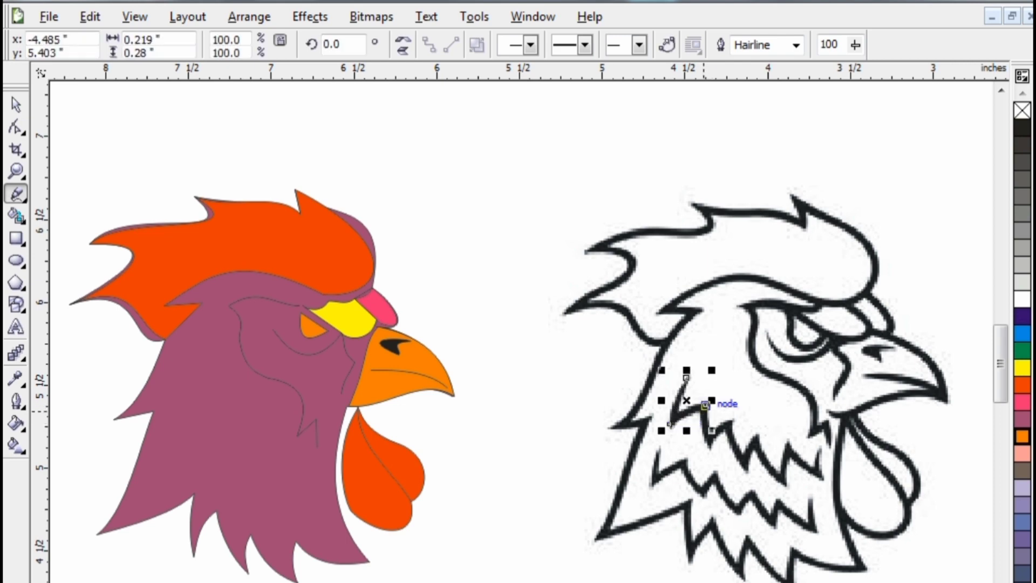
double_click(711, 445)
double_click(731, 419)
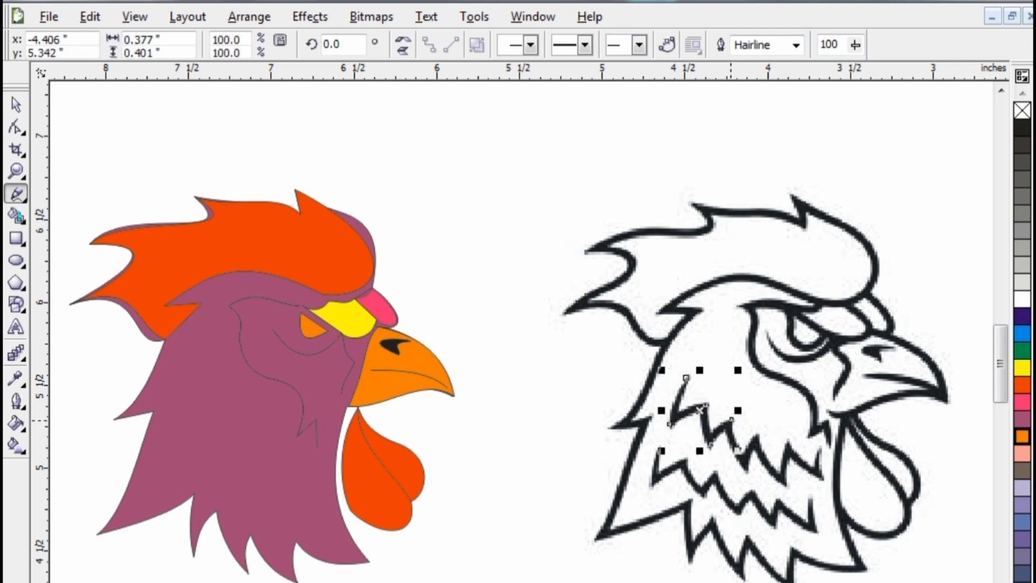
double_click(742, 464)
double_click(760, 435)
double_click(778, 471)
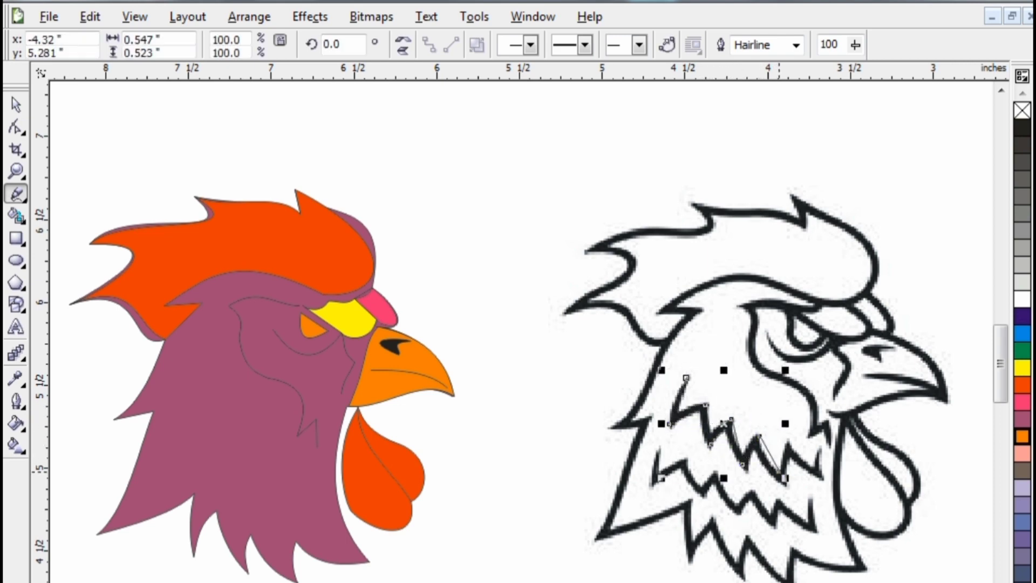
double_click(788, 445)
double_click(824, 478)
click(820, 450)
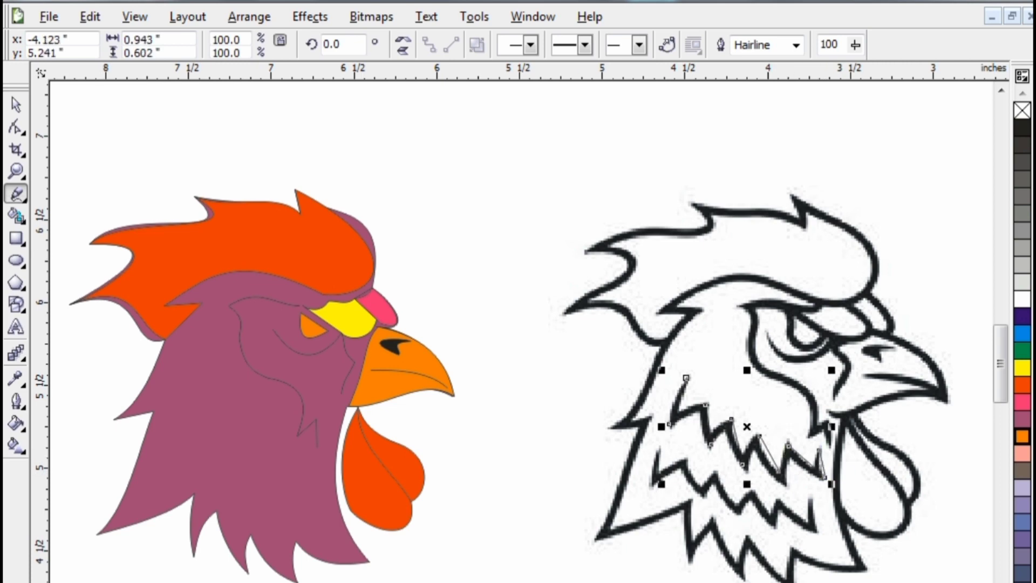
Step: Convert the zigzag's first two segments to curves and bend them to the first feather of the sketch
key(F10)
scroll(825, 423, up, 1)
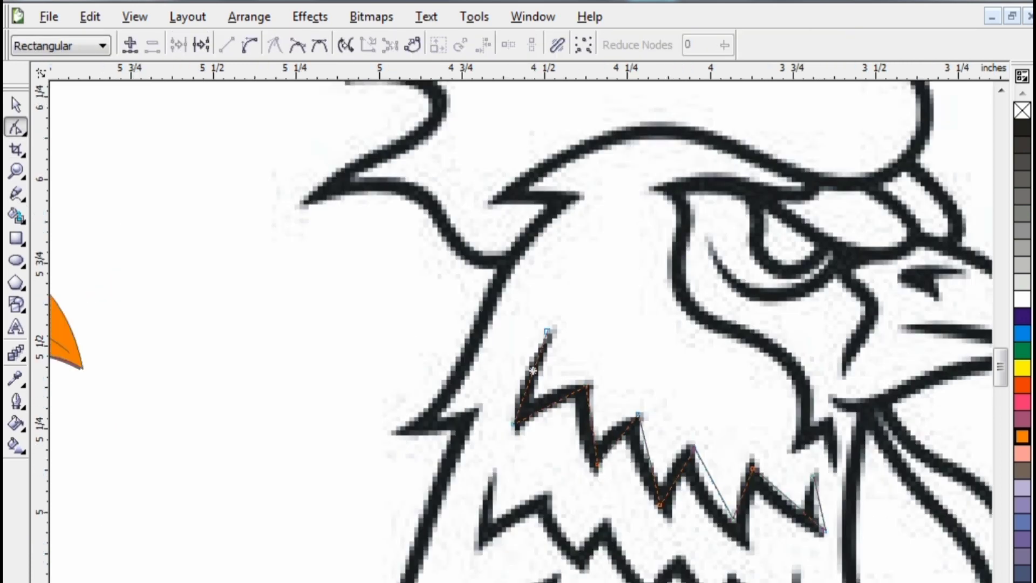
click(534, 371)
drag(533, 370, 526, 405)
click(550, 405)
click(249, 45)
Step: Convert the zigzag's third and fourth segments to curves and bow them to match the second feather
click(592, 422)
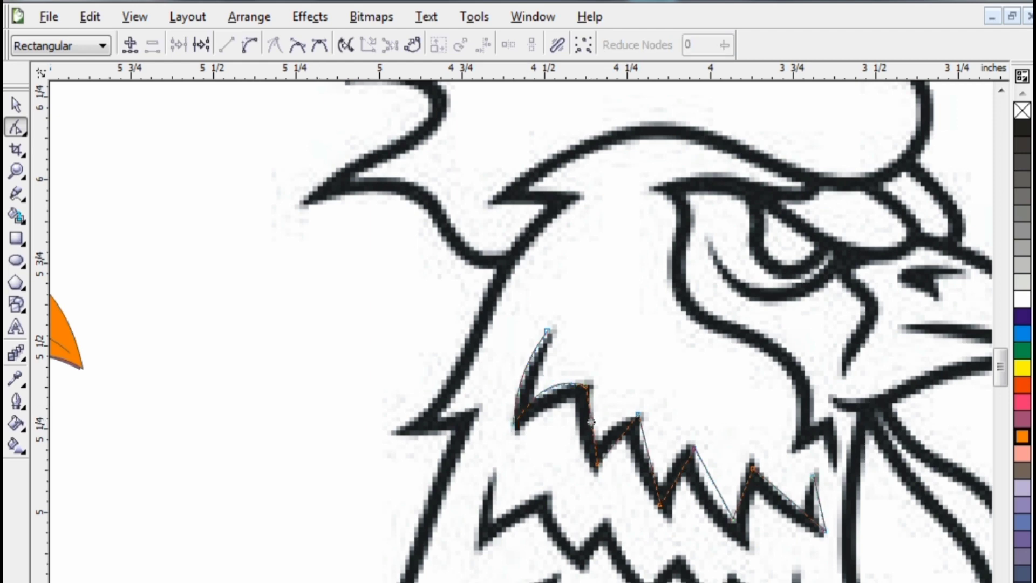
click(249, 45)
mouse_move(590, 411)
mouse_down()
mouse_move(572, 414)
mouse_move(584, 447)
mouse_move(572, 452)
mouse_up()
click(616, 438)
click(249, 44)
drag(625, 430, 588, 444)
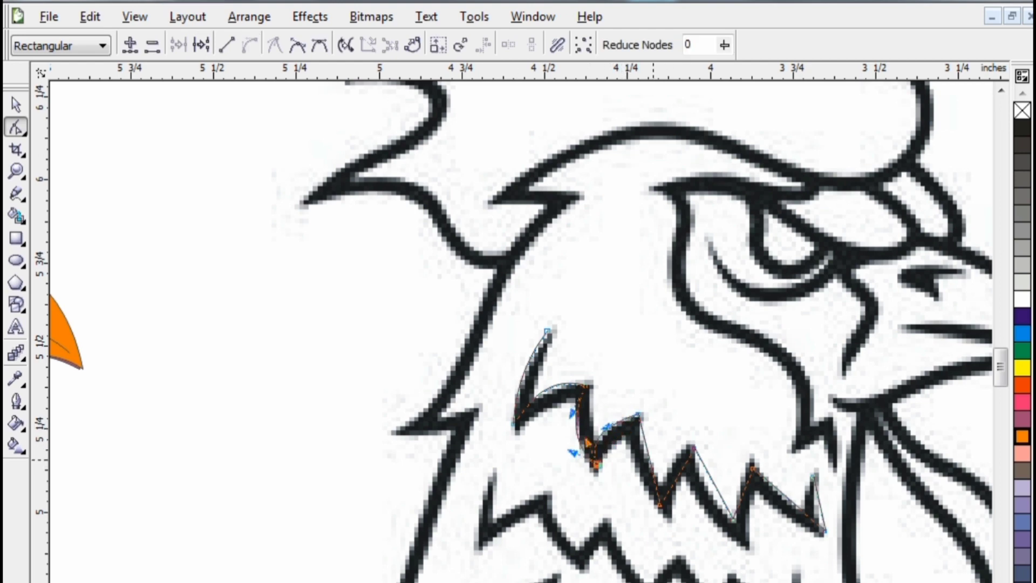
click(653, 459)
click(650, 460)
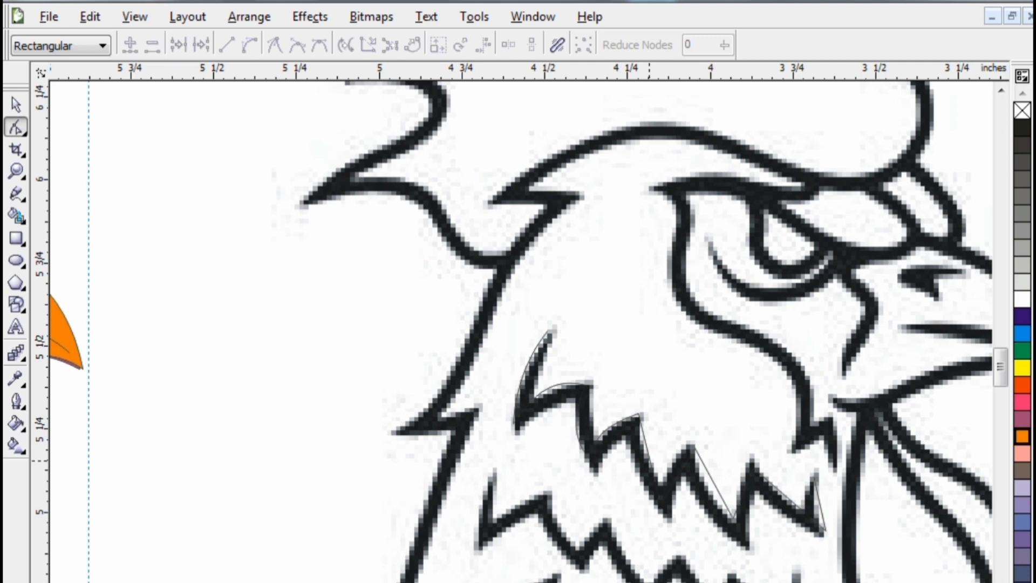
double_click(650, 460)
click(249, 45)
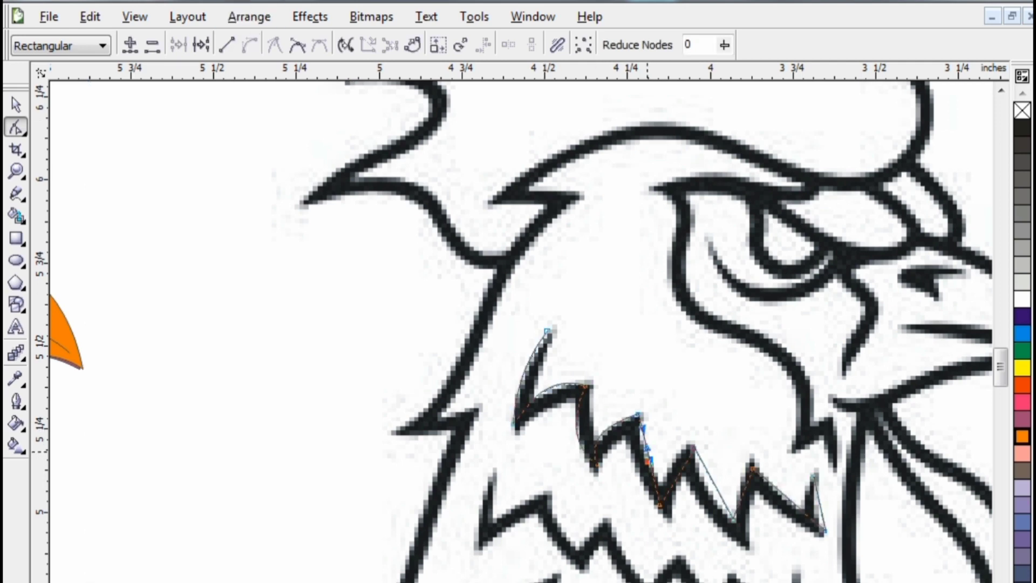
key(ctrl+z)
key(ctrl+z)
Step: Convert the zigzag's fifth, sixth and seventh segments to curves and bend each one to follow the sketched feather strokes
click(650, 459)
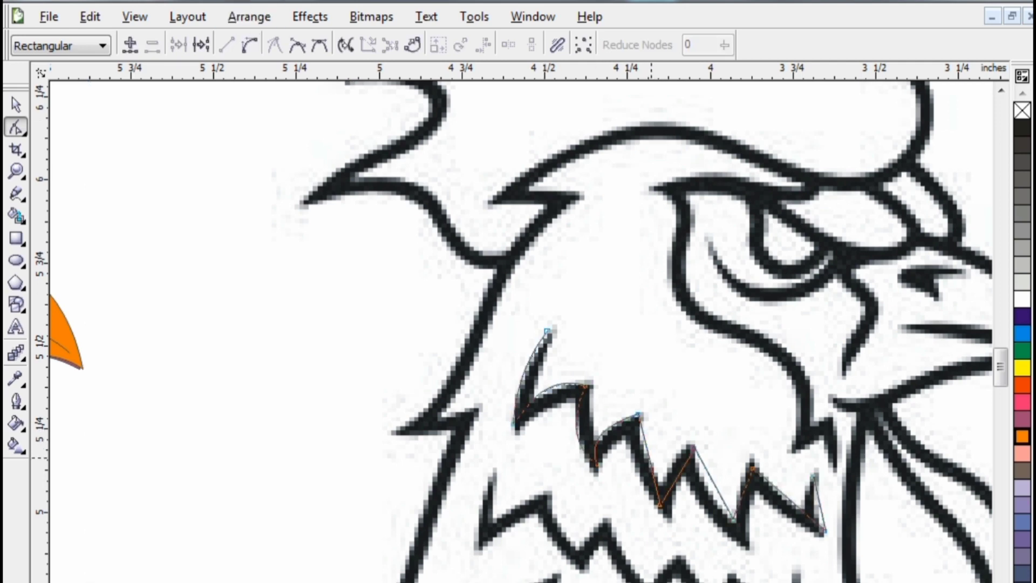
click(249, 45)
drag(647, 445, 639, 449)
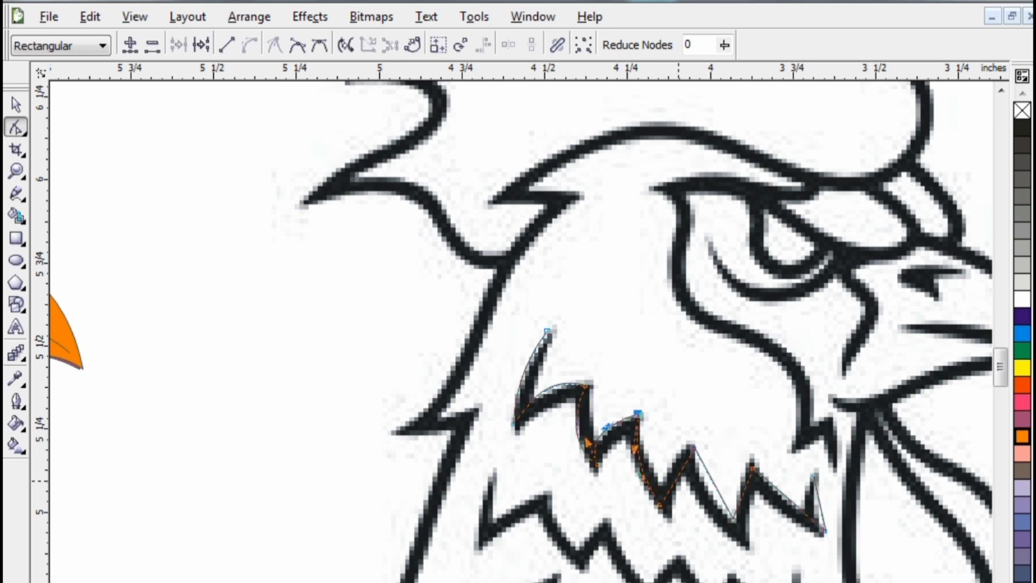
click(676, 479)
click(249, 45)
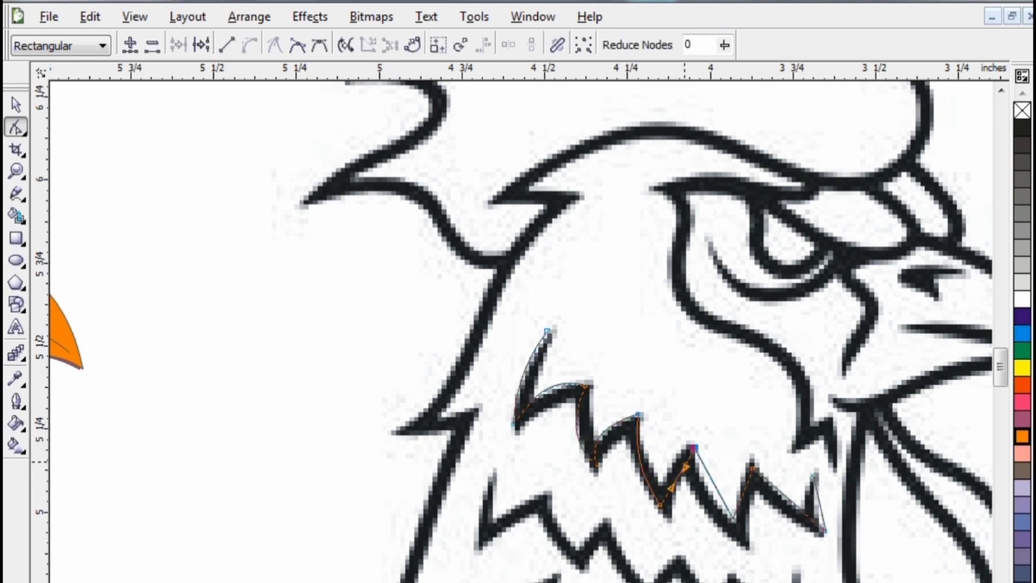
drag(684, 462, 669, 463)
click(712, 482)
click(249, 45)
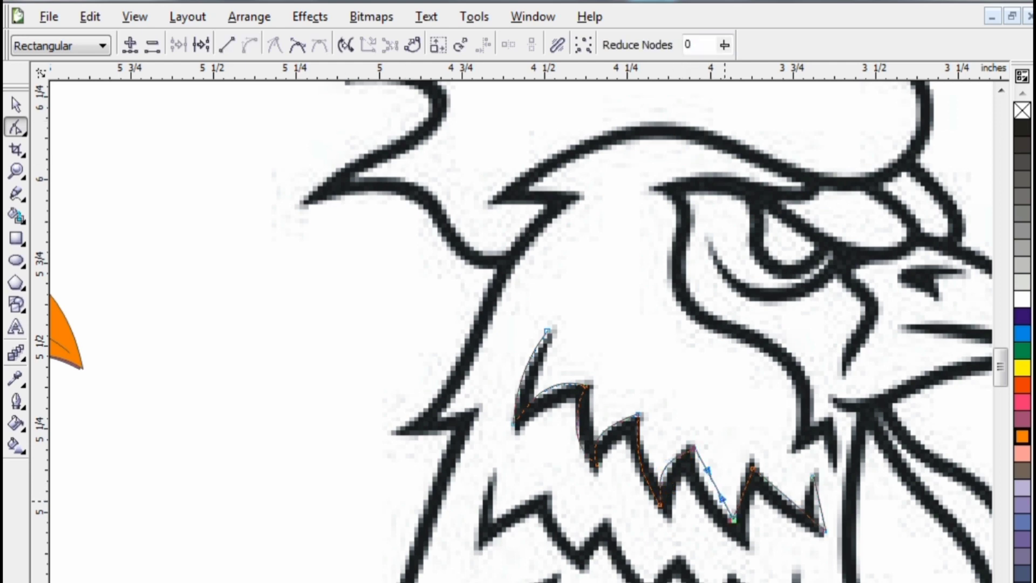
drag(722, 500, 695, 483)
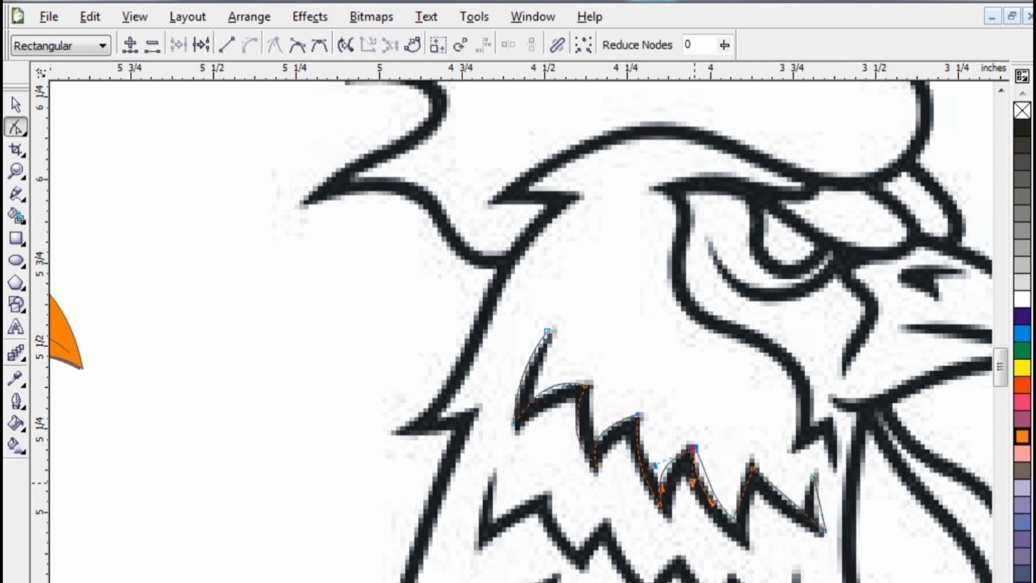
Step: Convert the zigzag's last two segments to curves and fit them to the sketch's final feather tip nearest the throat
click(730, 523)
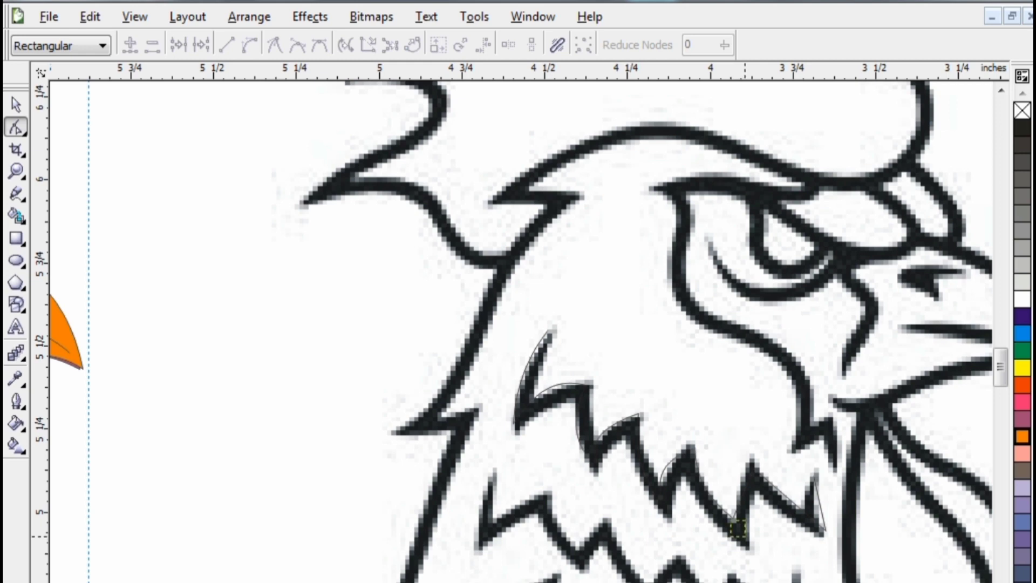
click(783, 493)
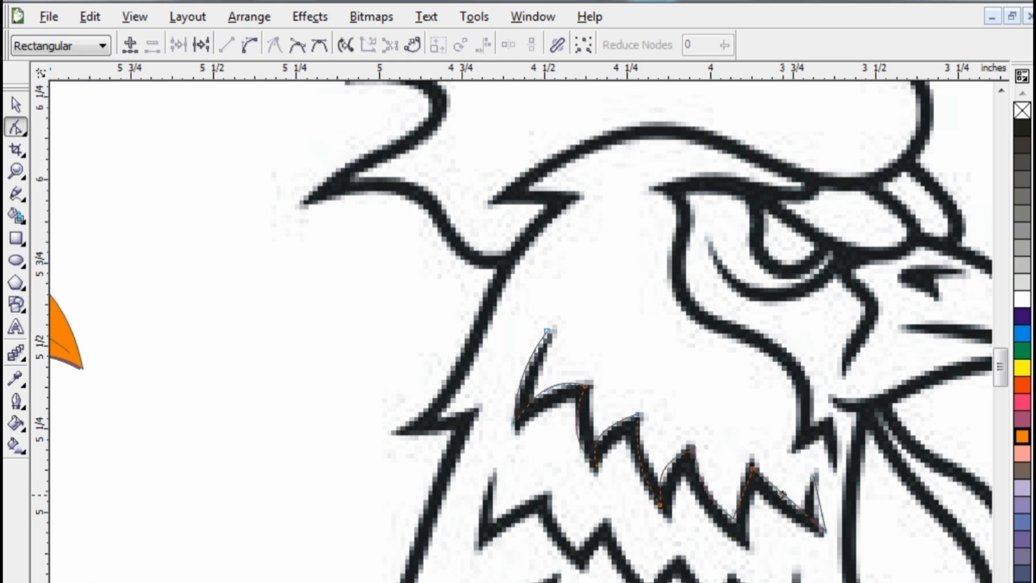
click(249, 46)
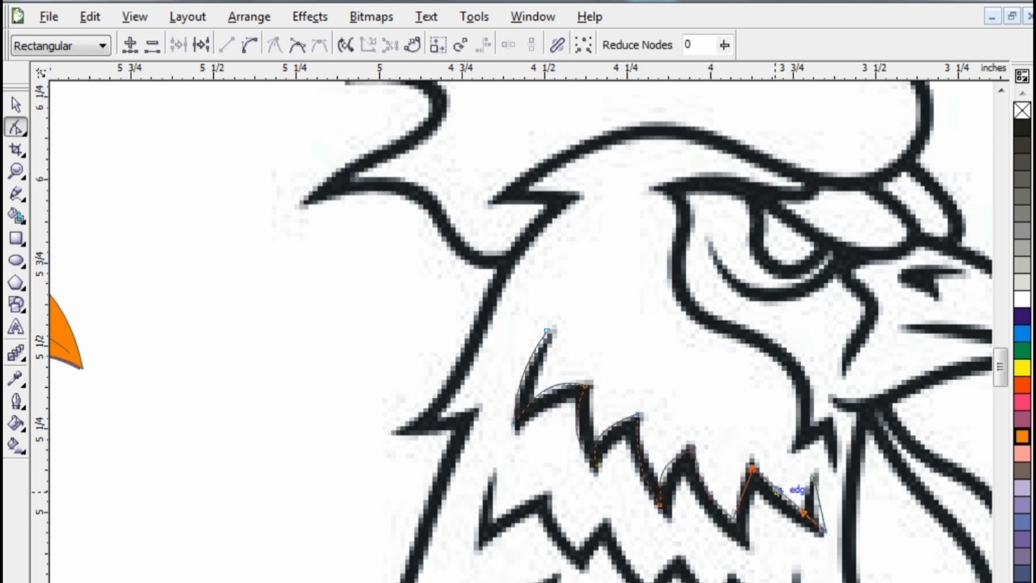
drag(778, 490, 772, 501)
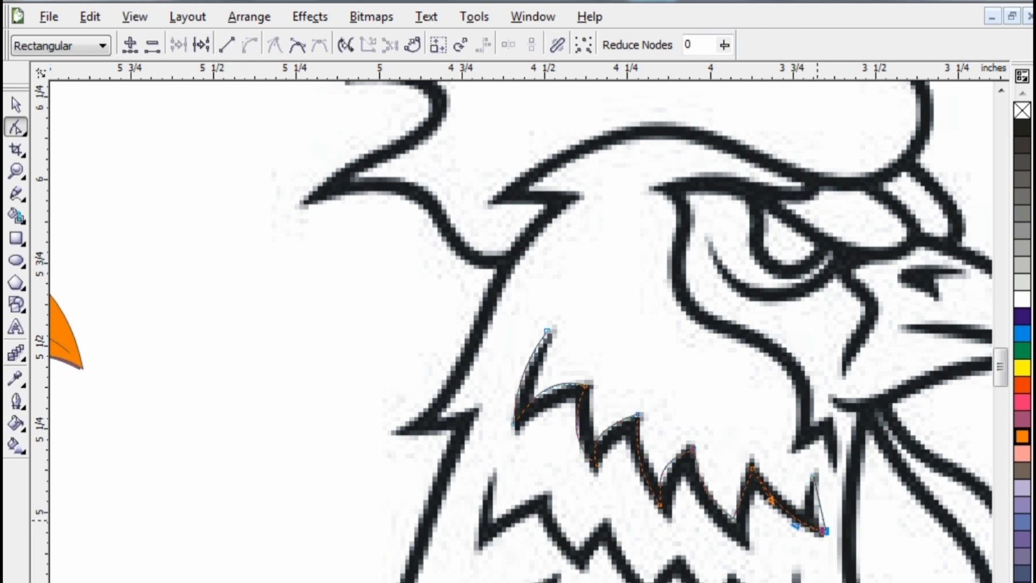
click(820, 513)
click(249, 46)
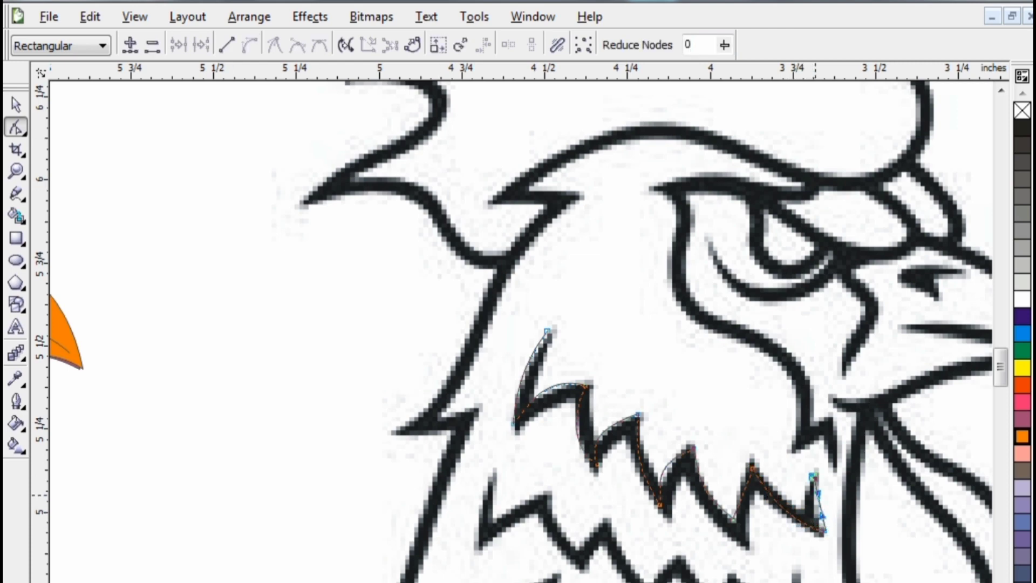
drag(818, 493, 813, 517)
Step: Move the curved feather line off the sketch into the space between the coloured head and the sketch
click(15, 104)
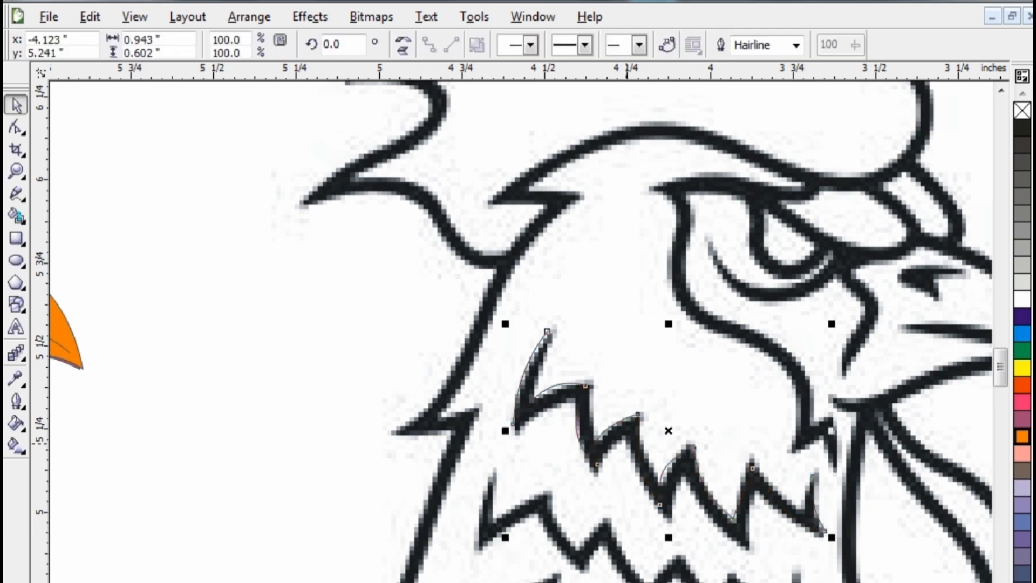
drag(610, 324, 639, 299)
drag(531, 400, 218, 406)
scroll(693, 309, down, 1)
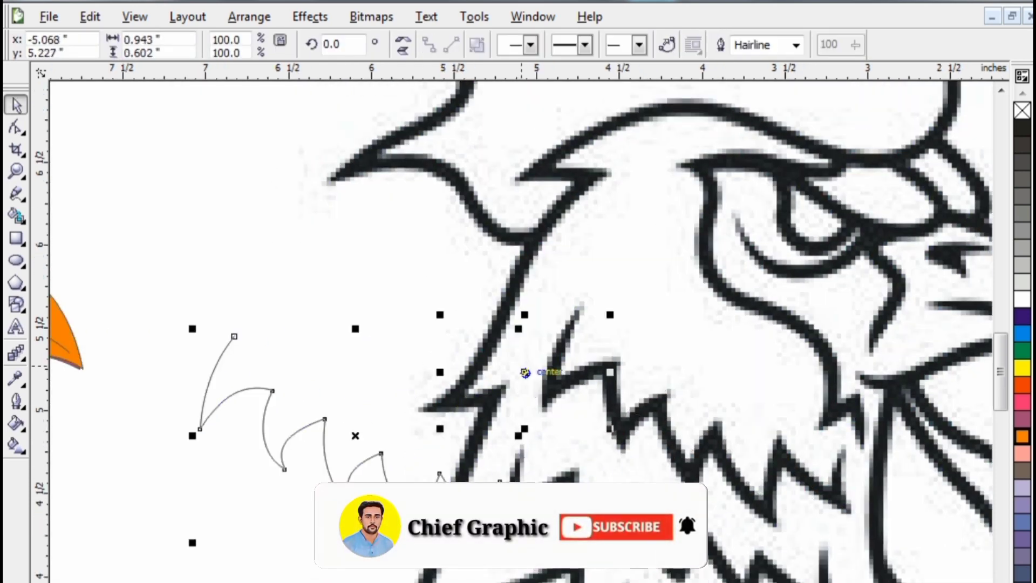
Step: Set the feather line's outline width to 8 pt
key(F12)
click(405, 250)
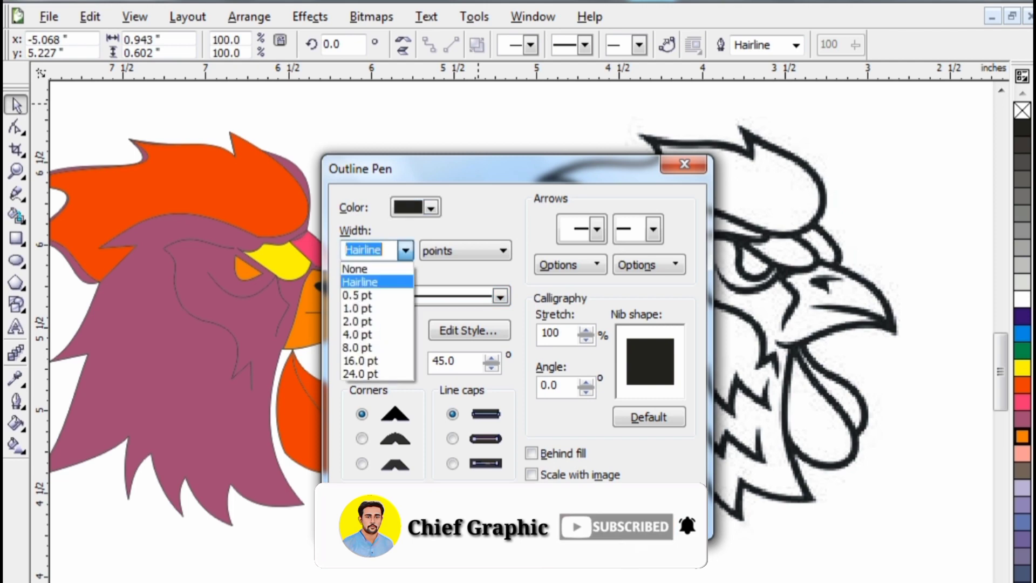
click(374, 347)
click(505, 509)
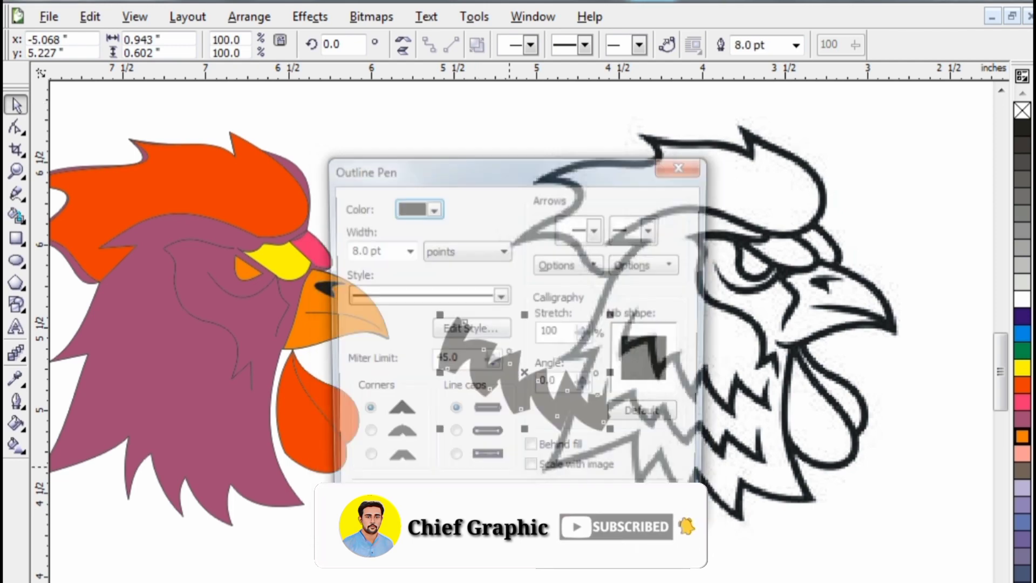
Step: Reduce the feather line's outline width to 4 pt
key(F12)
click(405, 250)
click(372, 333)
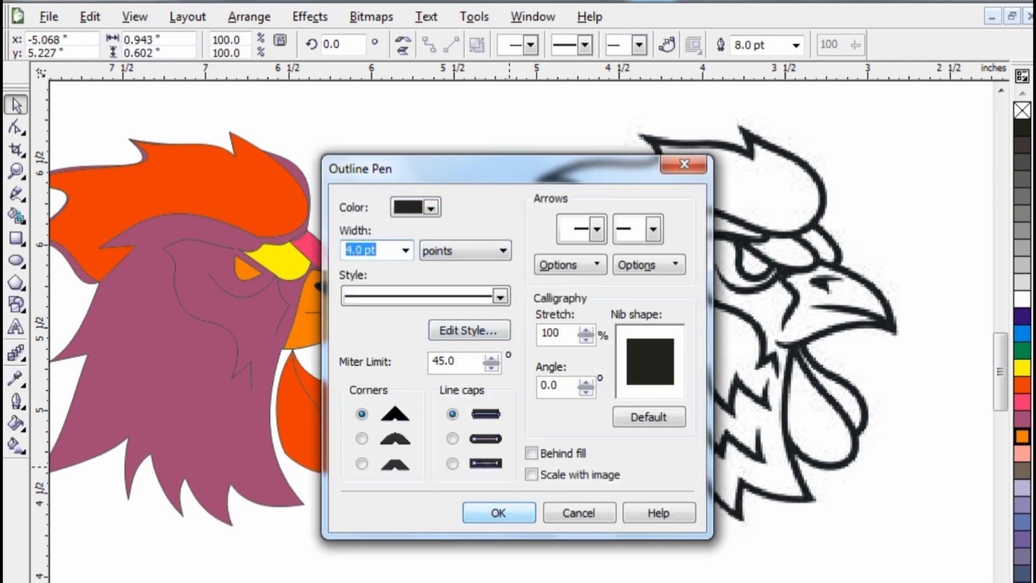
key(Return)
Step: Set the feather line's outline width to 2 pt
key(F12)
click(405, 250)
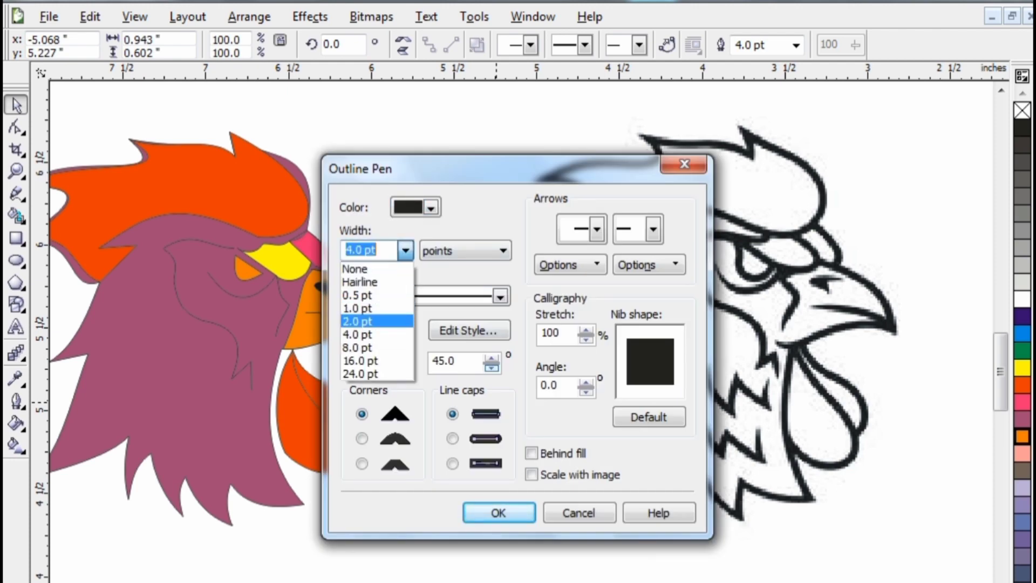
key(Return)
key(Return)
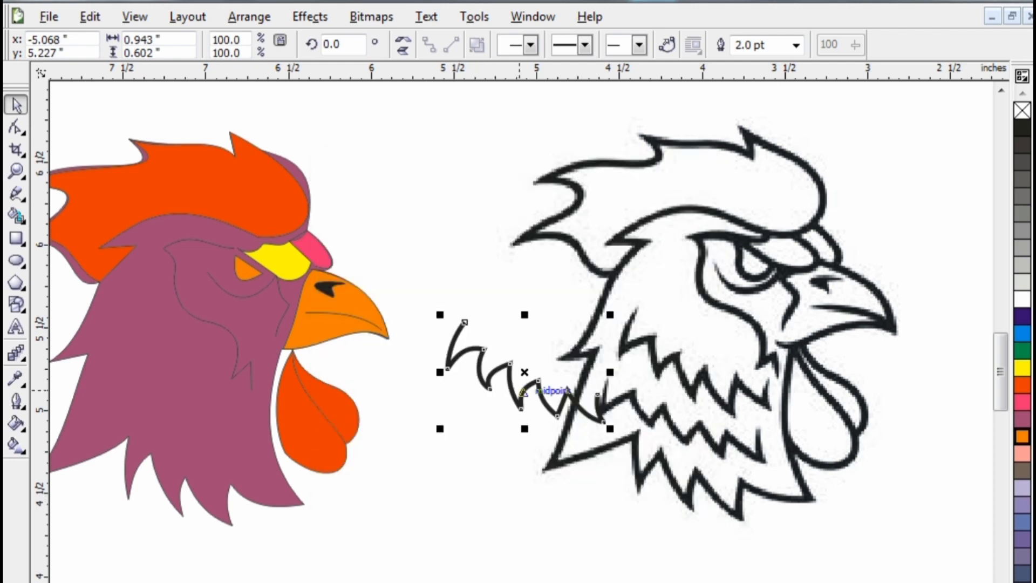
Step: Set the feather line's outline width to 3 pt
key(F12)
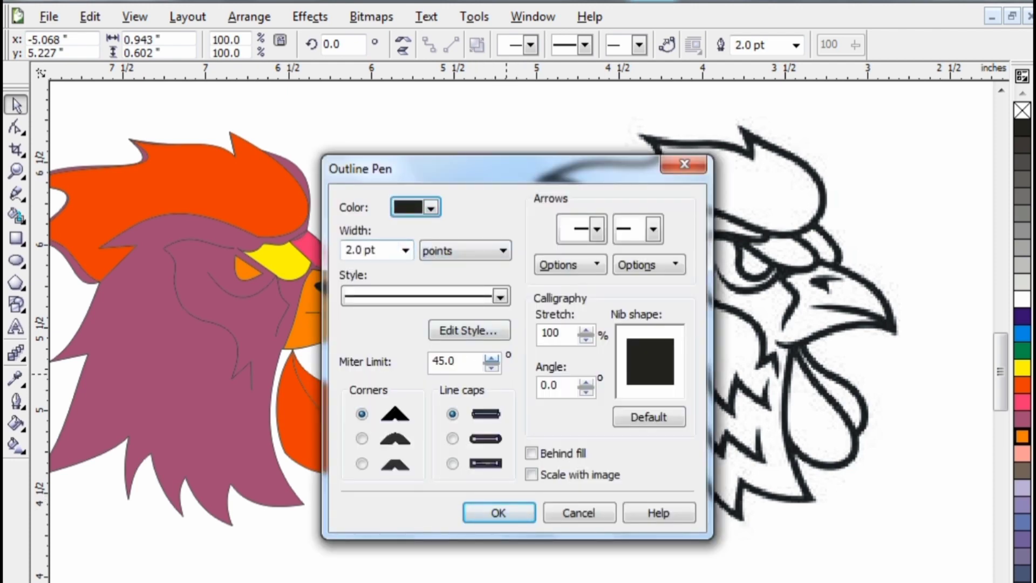
key(Tab)
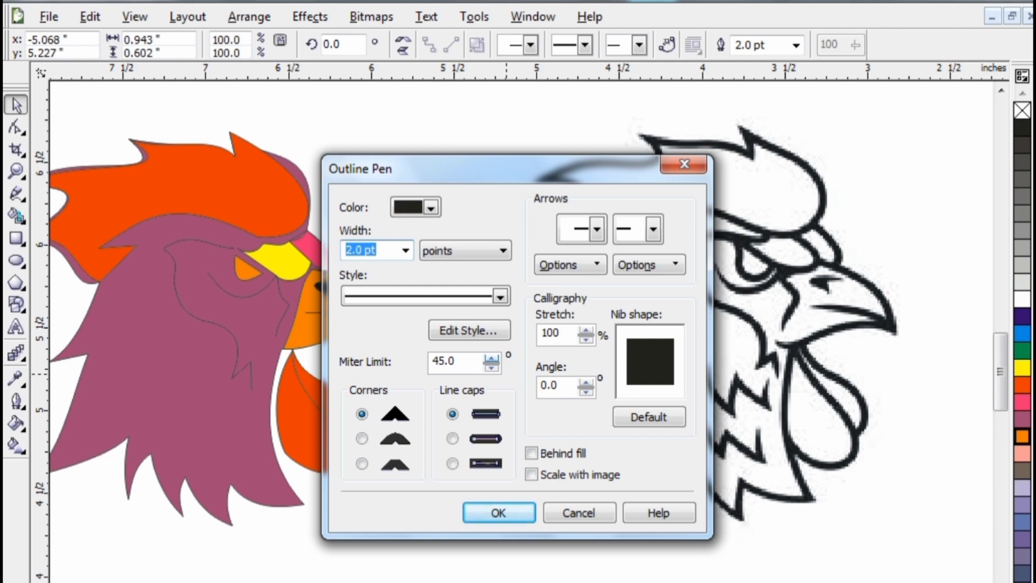
text(3)
key(Return)
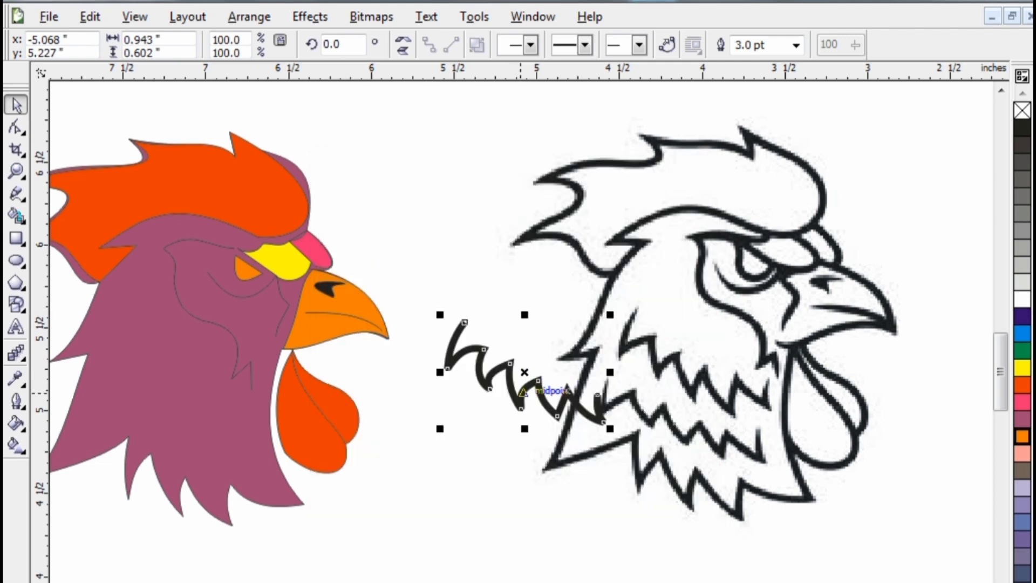
Step: Move the feather line onto the coloured head's neck and scale it down to about 88%
drag(523, 392, 174, 398)
scroll(521, 332, left, 4)
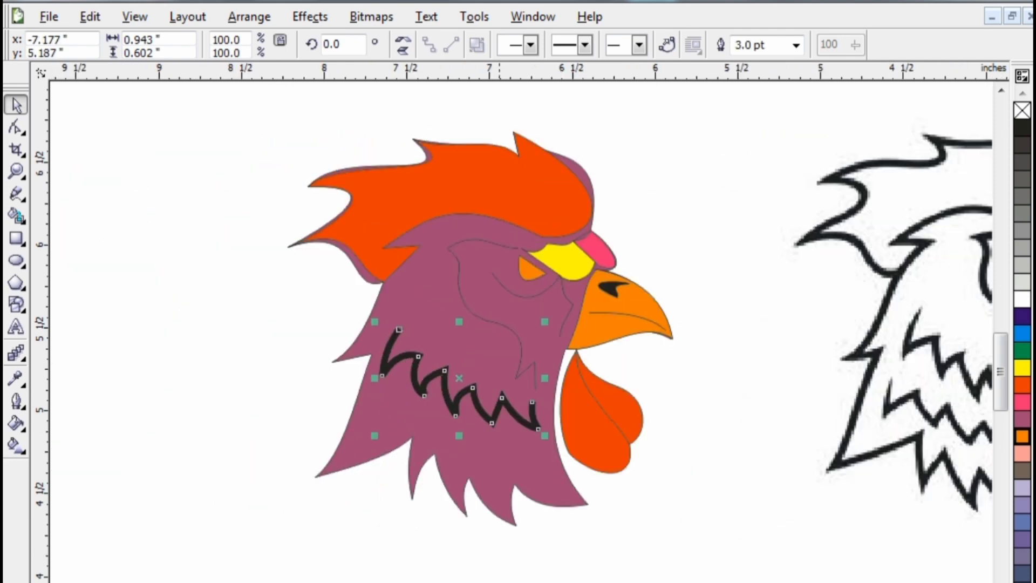
drag(639, 321, 617, 336)
drag(545, 385, 559, 361)
scroll(739, 467, down, 1)
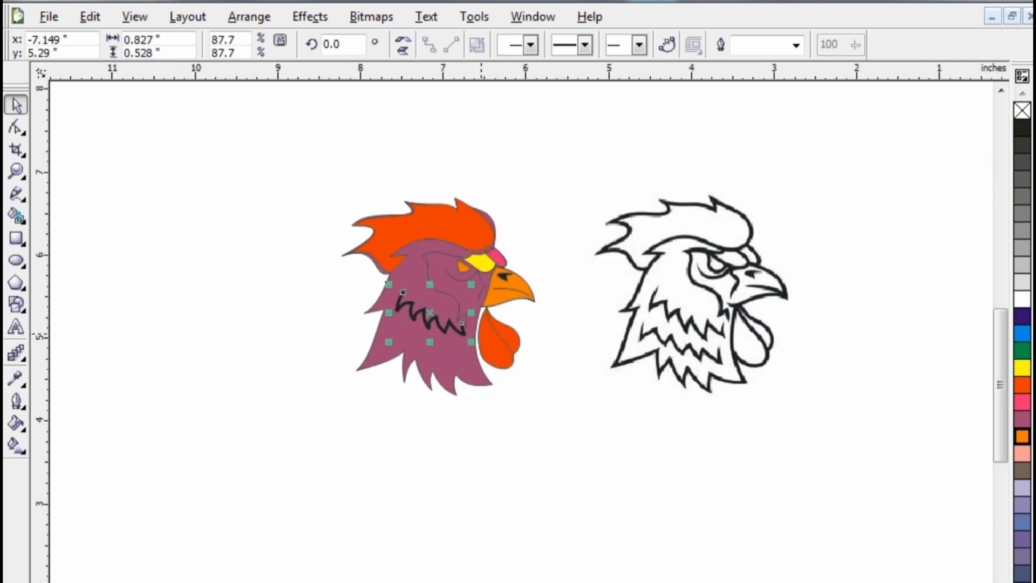
scroll(434, 308, up, 1)
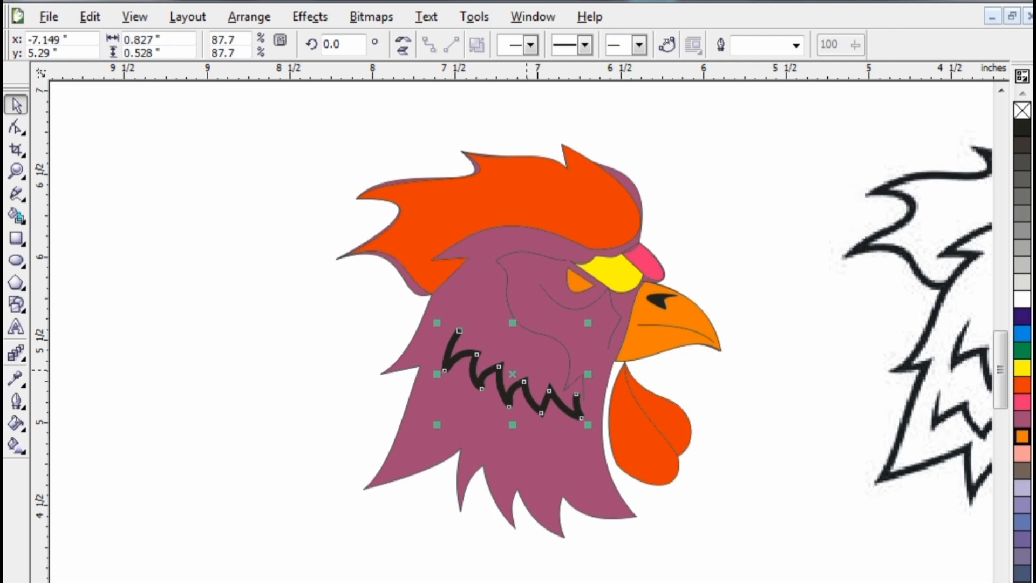
Step: Place a copy of the feather line just below the original on the neck, shifted slightly towards the back of the head
drag(527, 367, 497, 429)
right_click(498, 429)
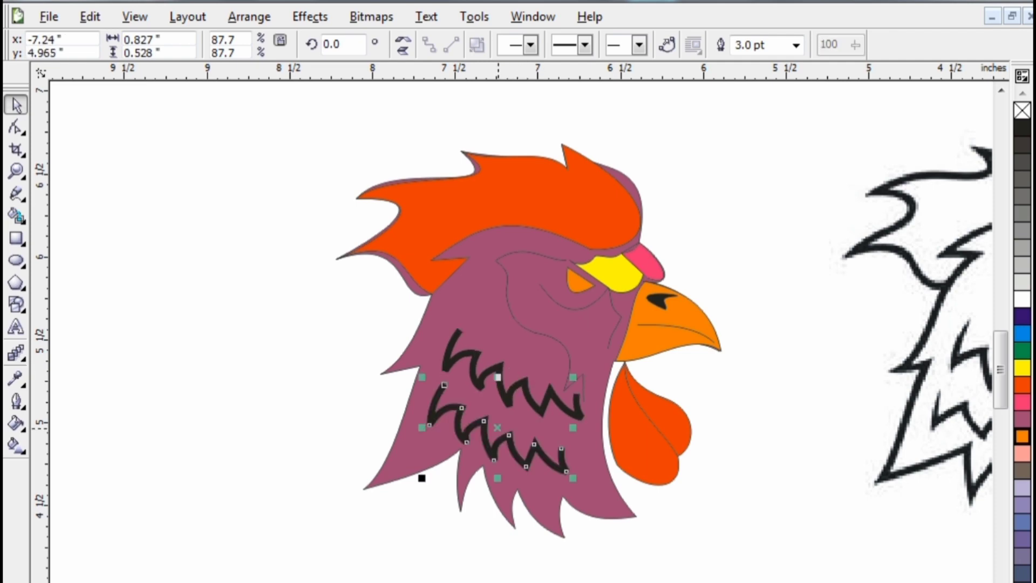
click(343, 435)
Step: Set the outline width of the long cheek contour running from the brow to the throat to 3 pt
click(539, 333)
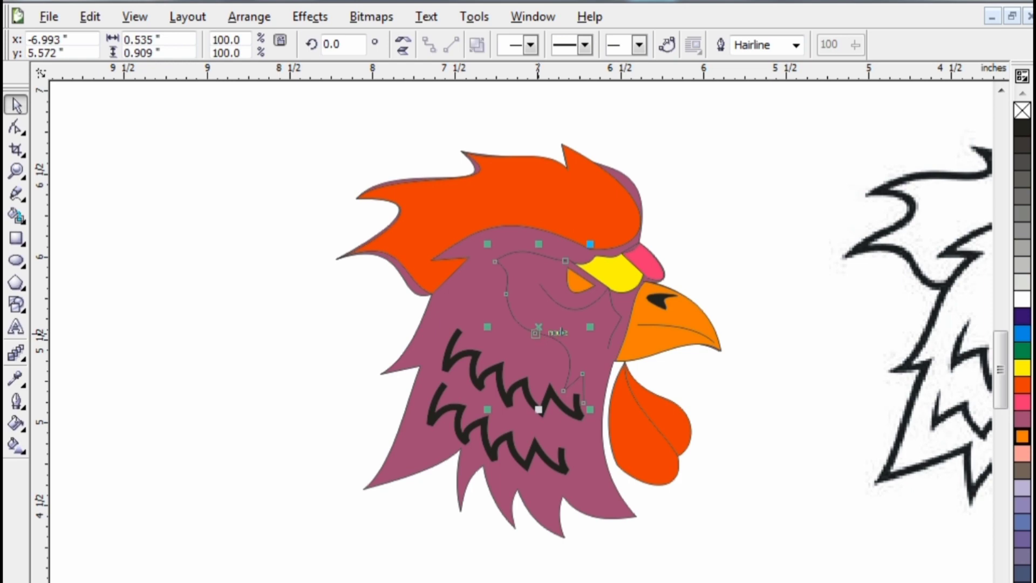
key(F12)
click(406, 250)
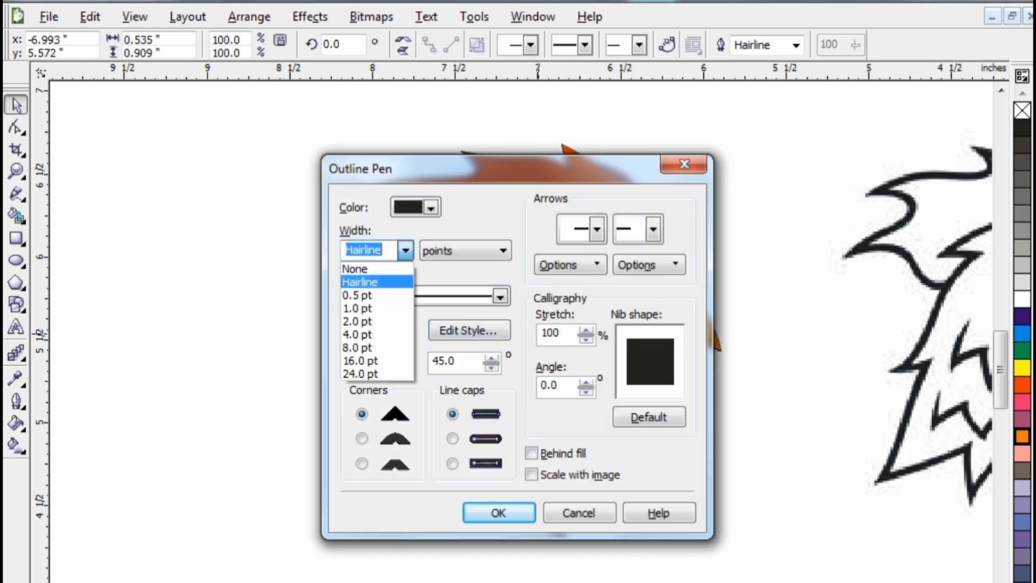
text(3)
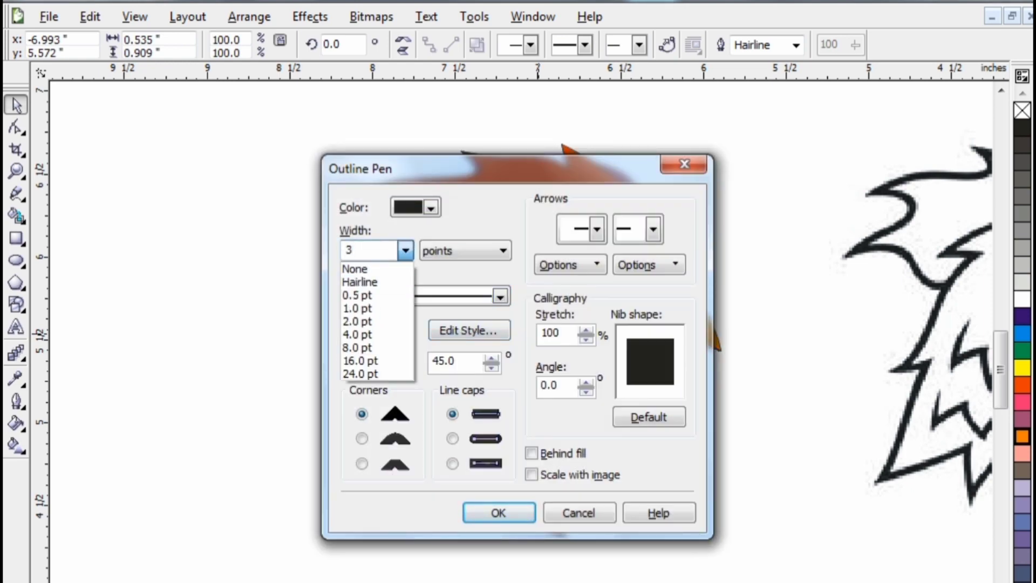
key(BackSpace)
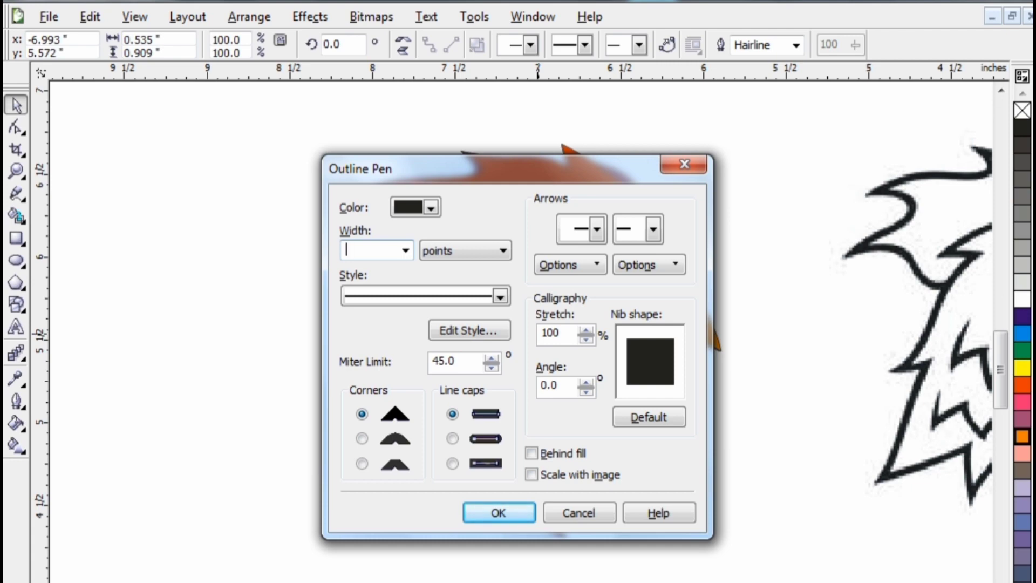
key(Return)
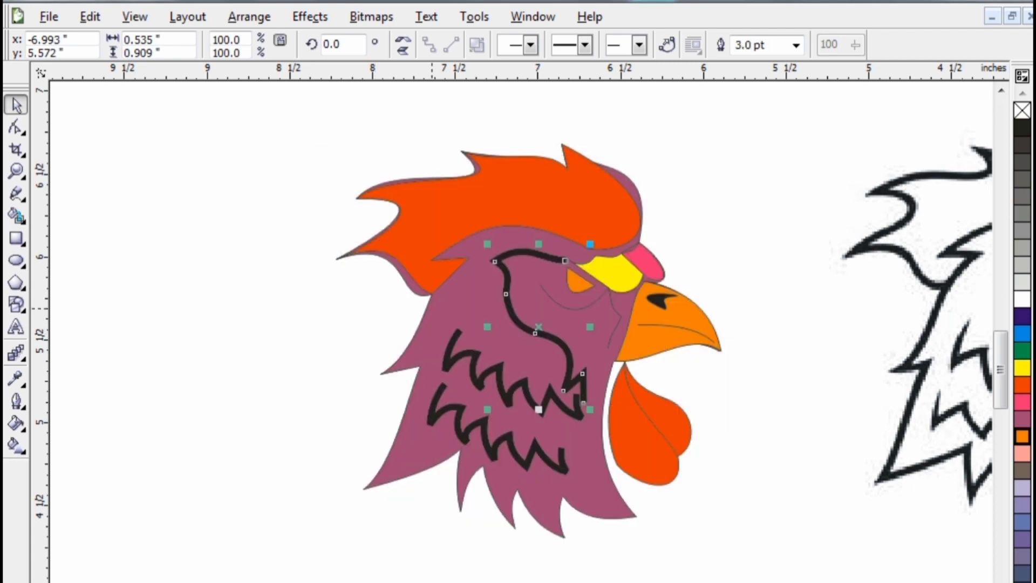
Step: Try to give the curved line under the eye a 3 pt outline
click(561, 318)
click(573, 311)
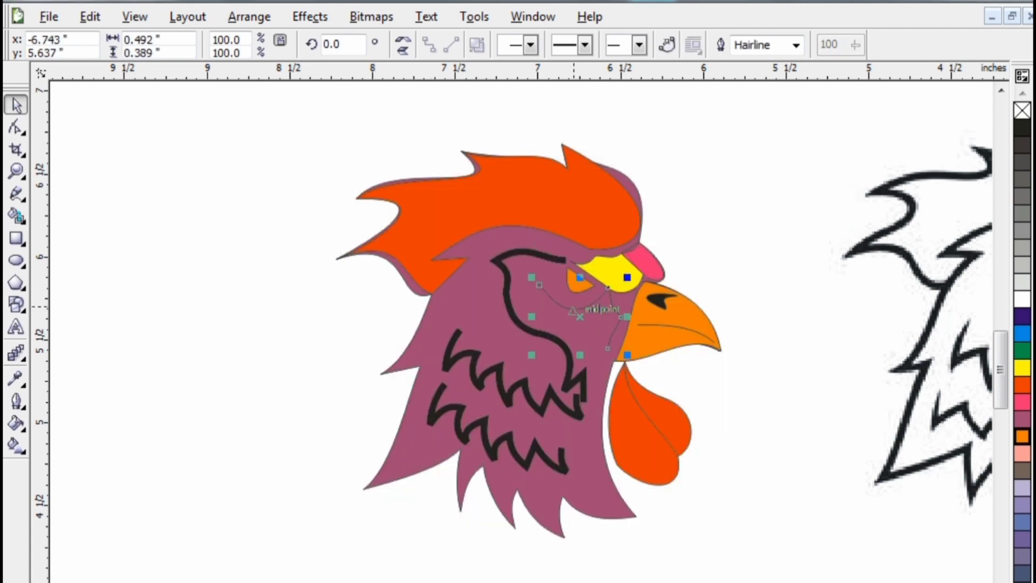
key(F12)
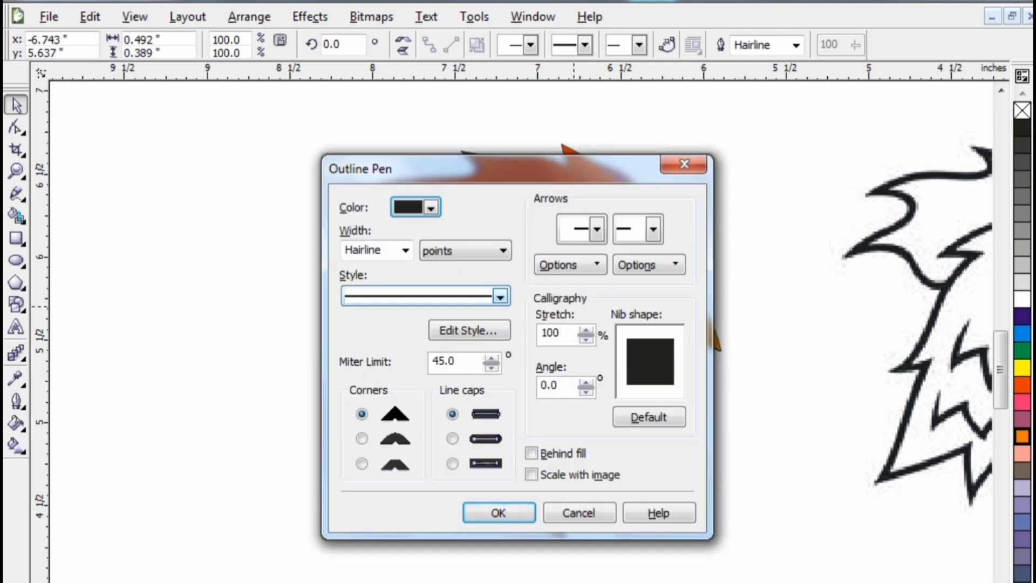
click(405, 250)
text(3)
click(498, 513)
click(498, 512)
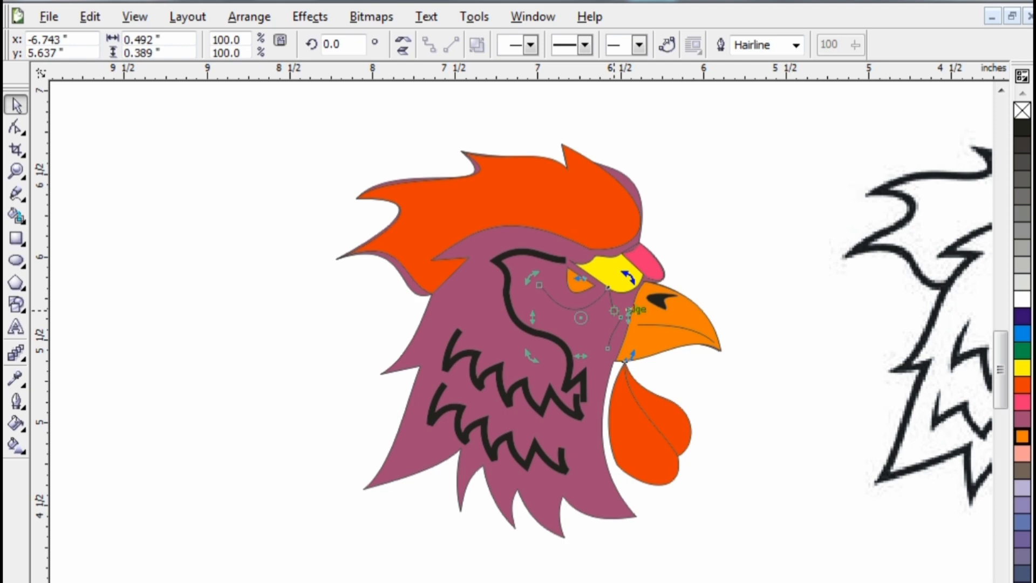
Step: Set the outline width of the curved line under the eye to 3 pt
key(F12)
click(405, 249)
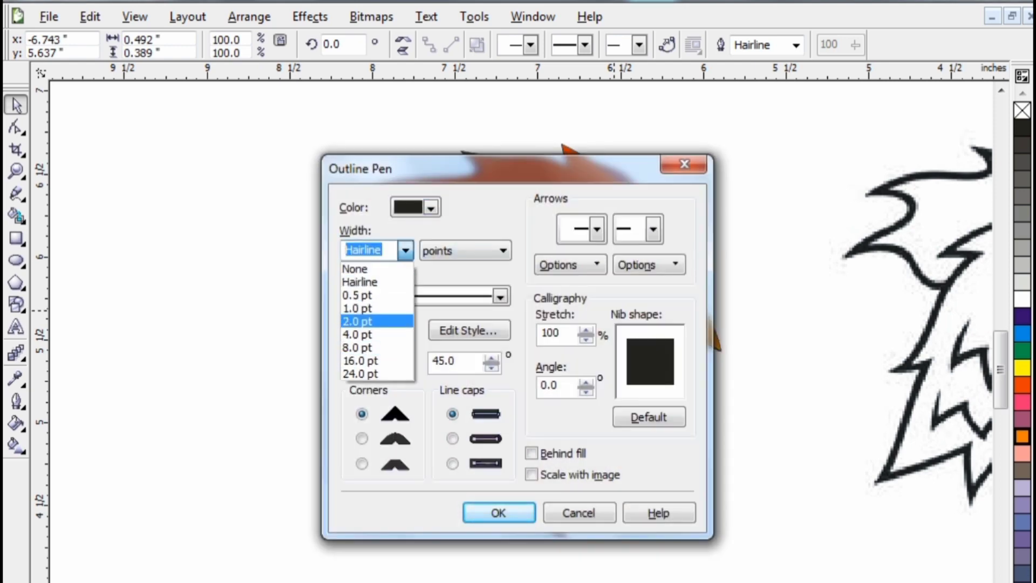
text(3)
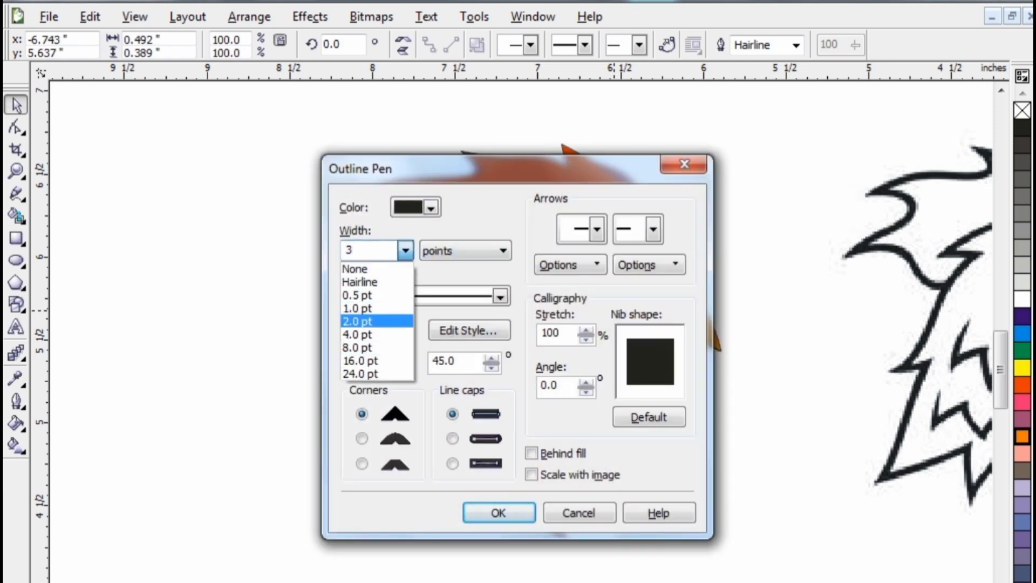
click(358, 321)
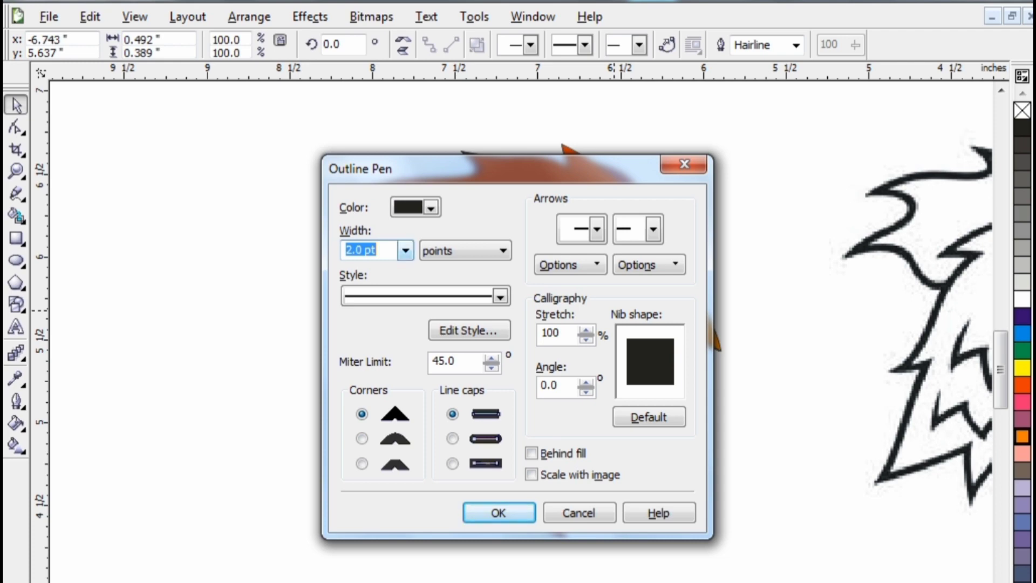
text(3)
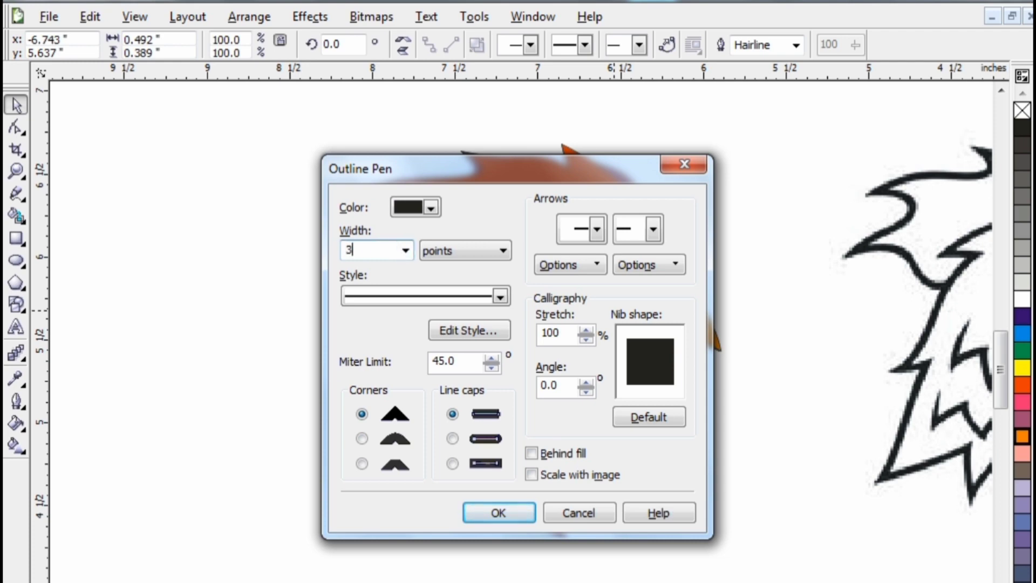
key(Return)
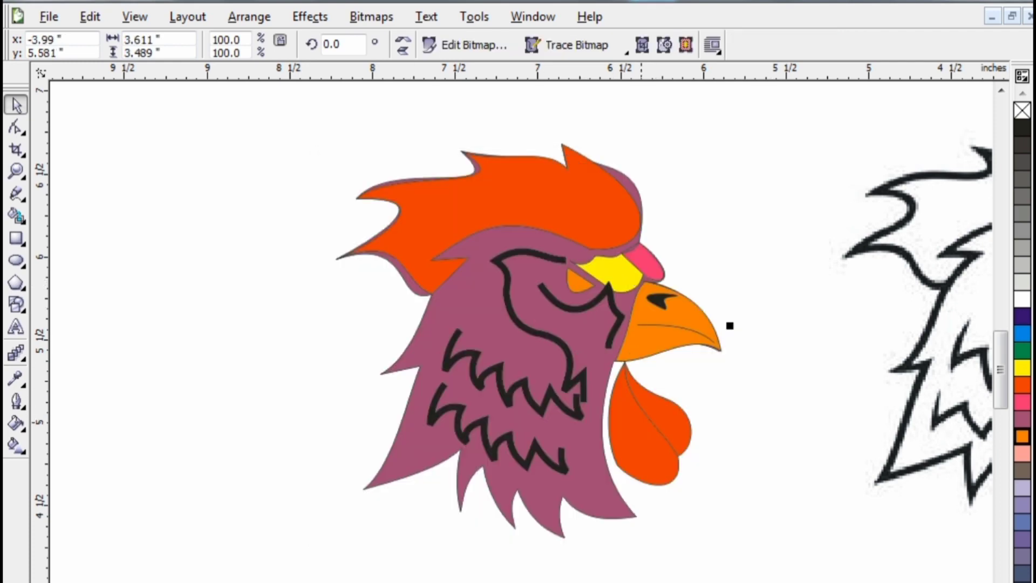
Step: Try moving only the wattle lobe nearest the neck closer to it, and undo the move
click(641, 423)
drag(642, 423, 629, 419)
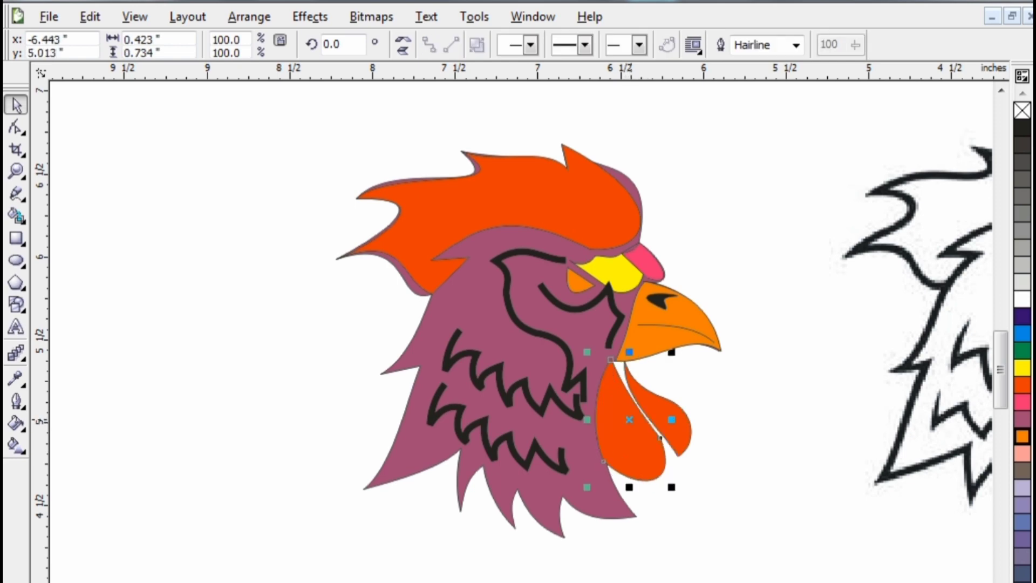
key(ctrl+z)
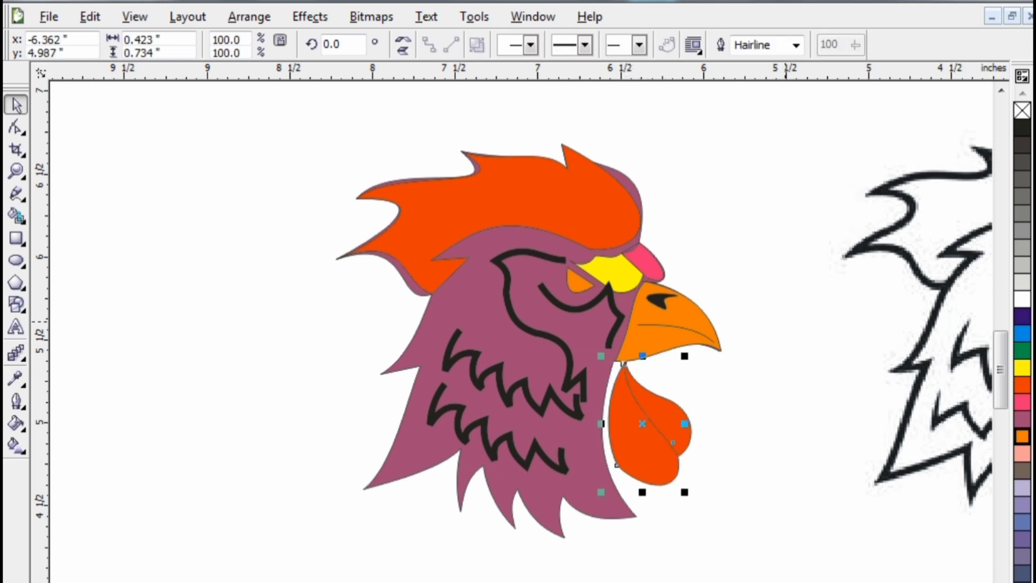
Step: Move the sketch image farther from the coloured head and shift both wattle lobes together against the neck
drag(781, 326, 887, 324)
drag(736, 355, 596, 493)
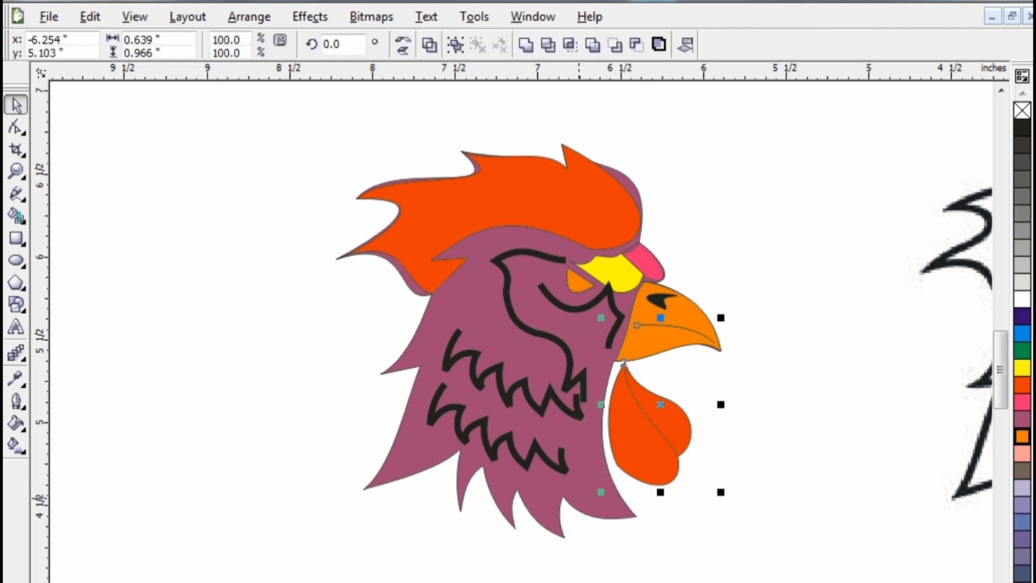
drag(662, 410, 649, 405)
Step: Reposition the mouth line on the beak so that its end meets the beak tip
click(695, 332)
drag(687, 330, 703, 340)
scroll(703, 340, up, 1)
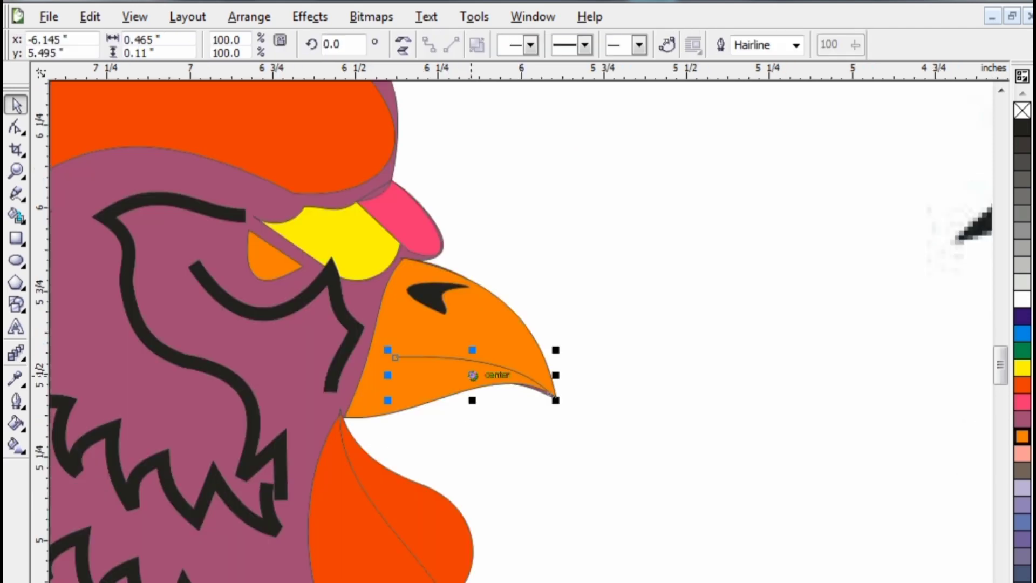
drag(473, 375, 472, 373)
scroll(472, 373, up, 2)
drag(548, 344, 565, 348)
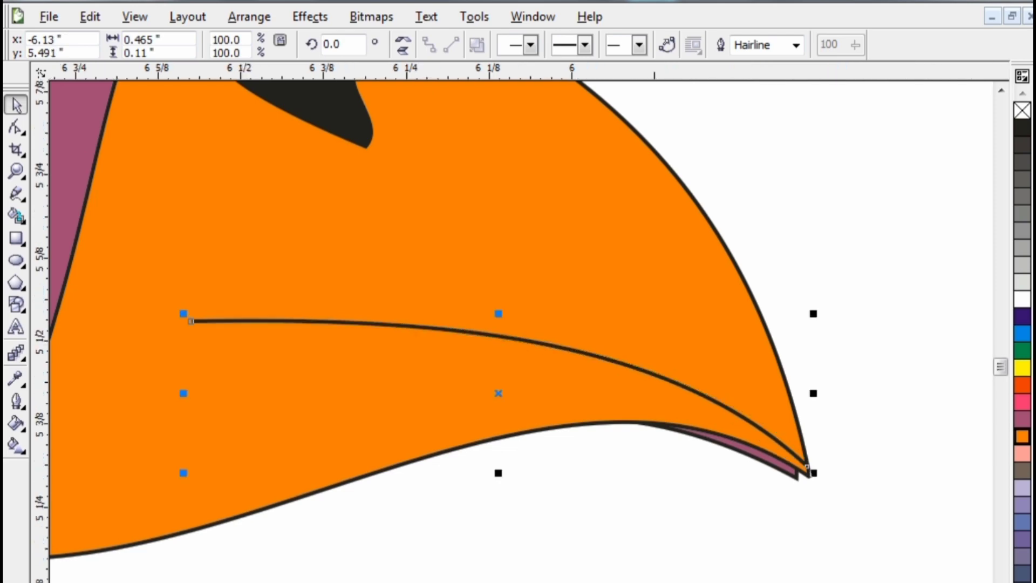
Step: Try to set the outline width of the beak's mouth line to 3 pt
scroll(565, 348, down, 2)
key(F12)
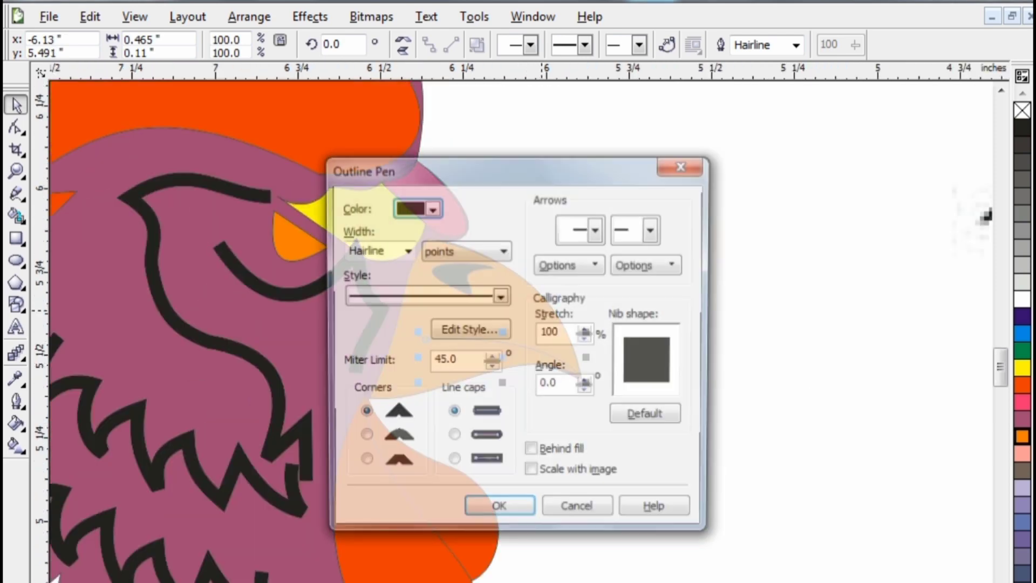
click(405, 249)
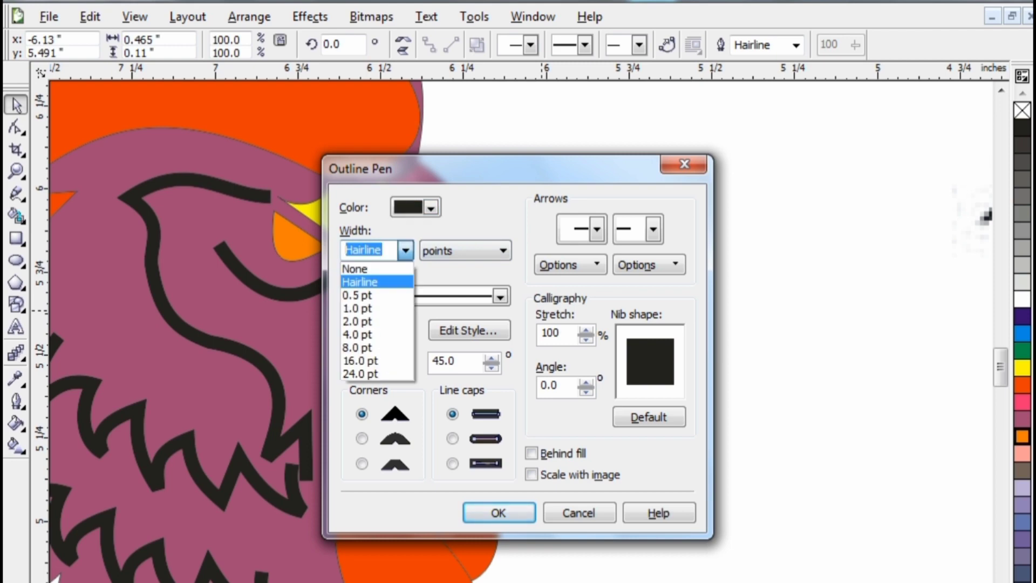
text(3)
key(Return)
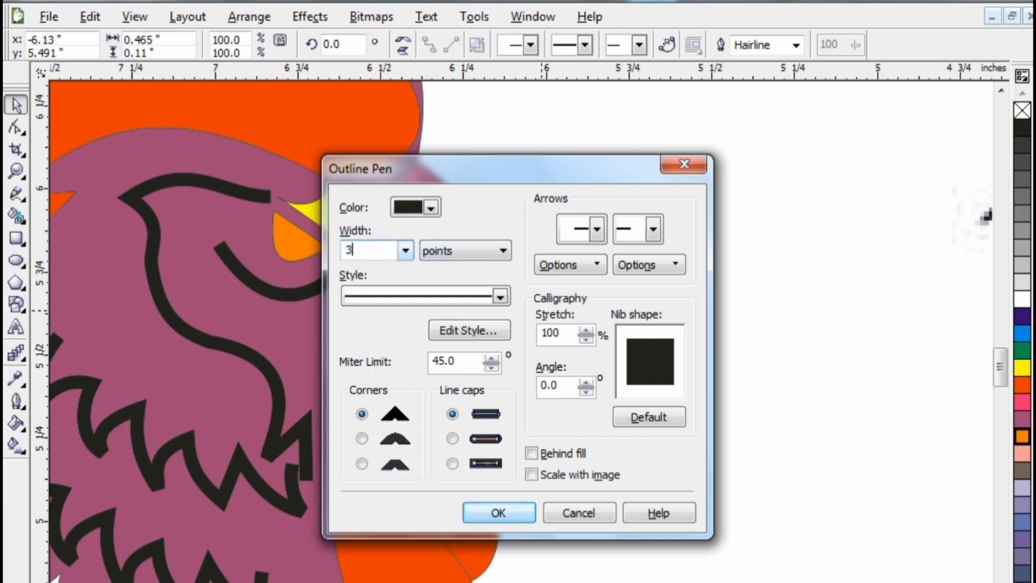
key(Return)
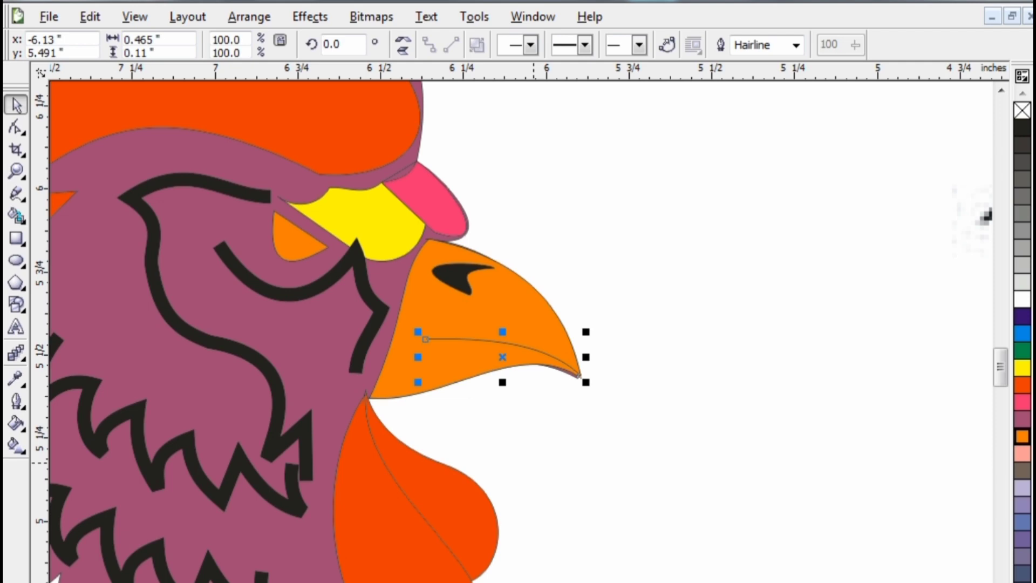
key(F12)
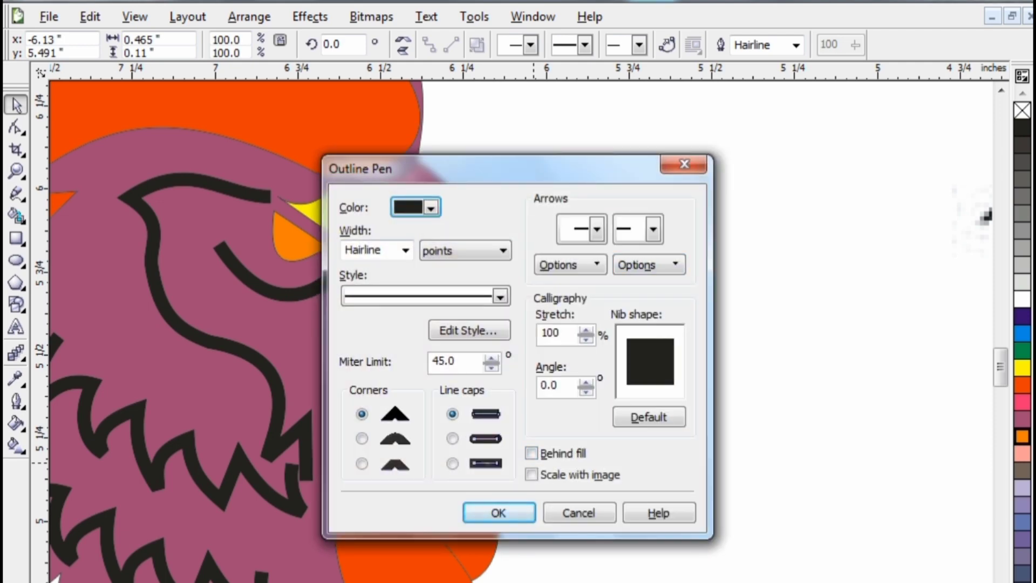
click(405, 250)
text(3)
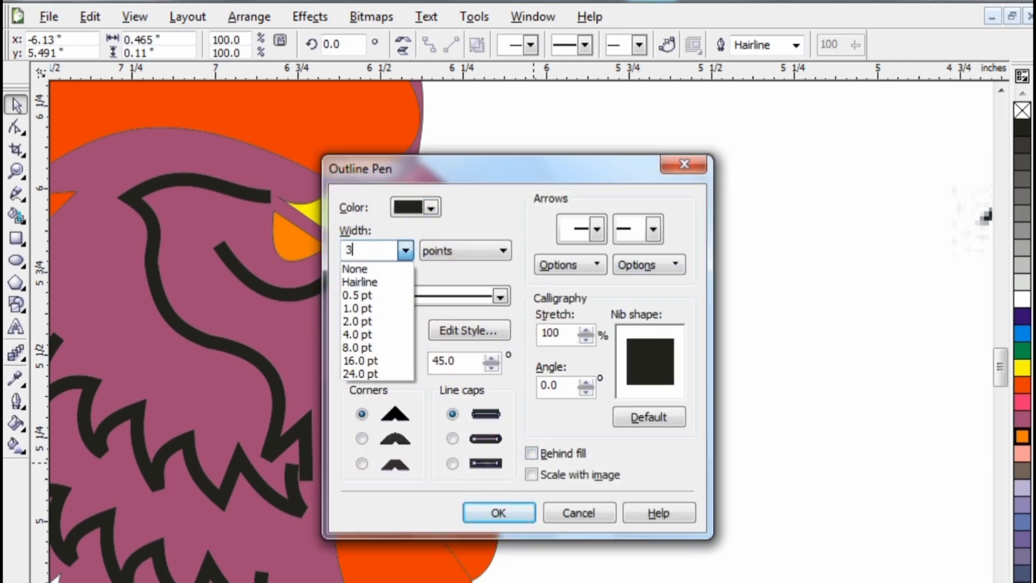
key(Return)
key(Return)
key(Escape)
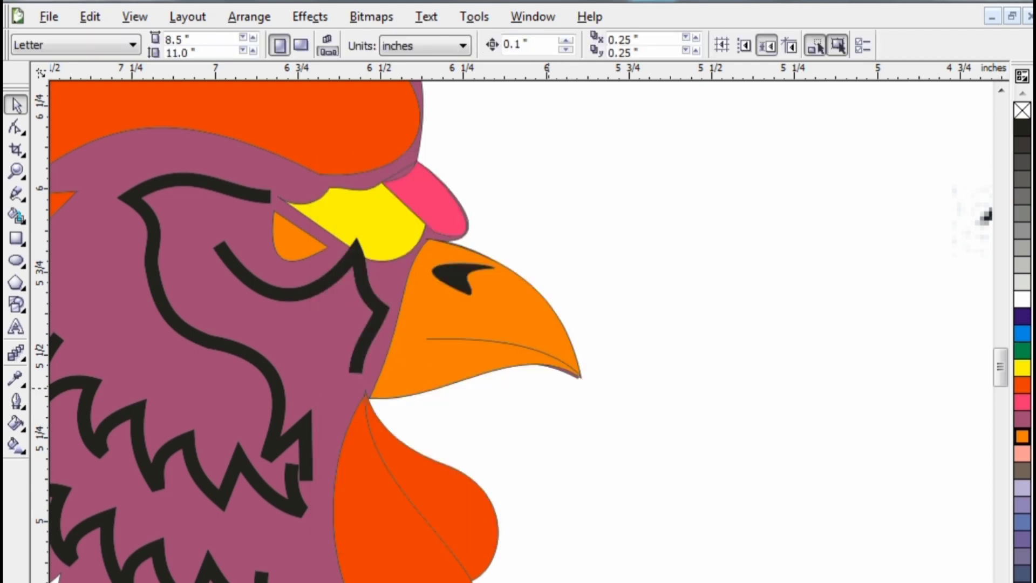
key(F3)
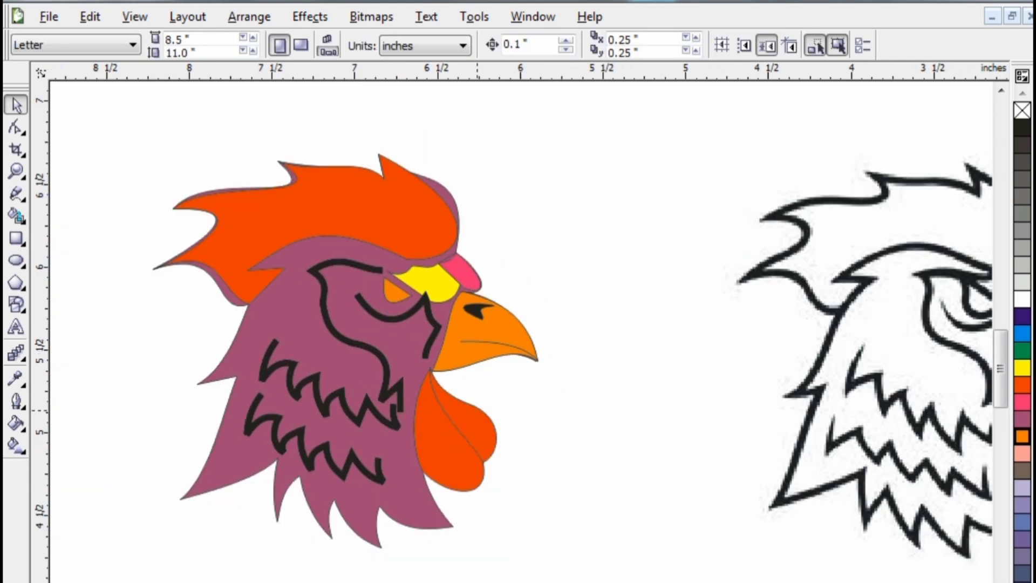
Step: Move the sketch image farther away from the coloured rooster head
scroll(569, 317, down, 1)
scroll(524, 371, up, 1)
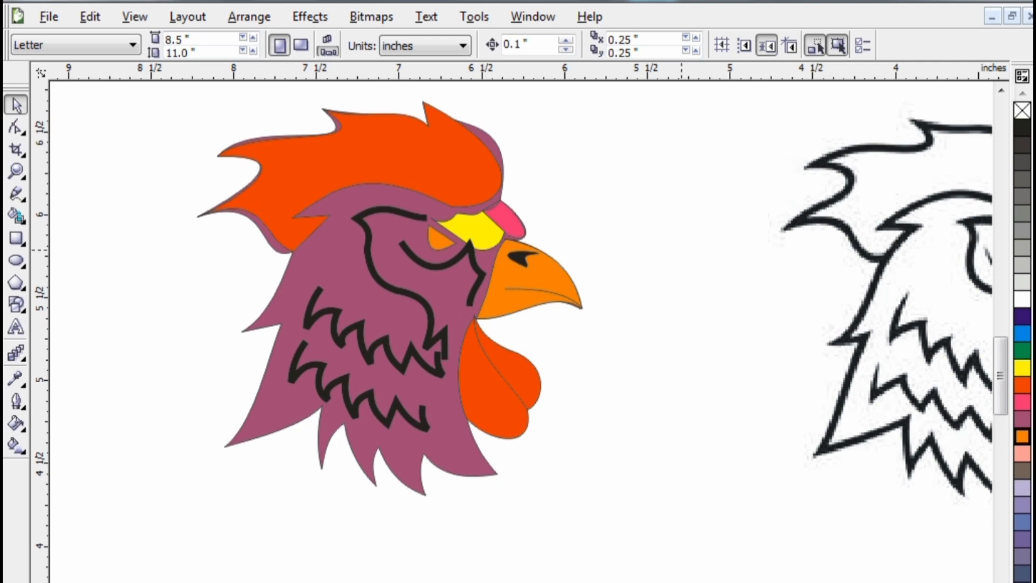
drag(682, 250, 648, 224)
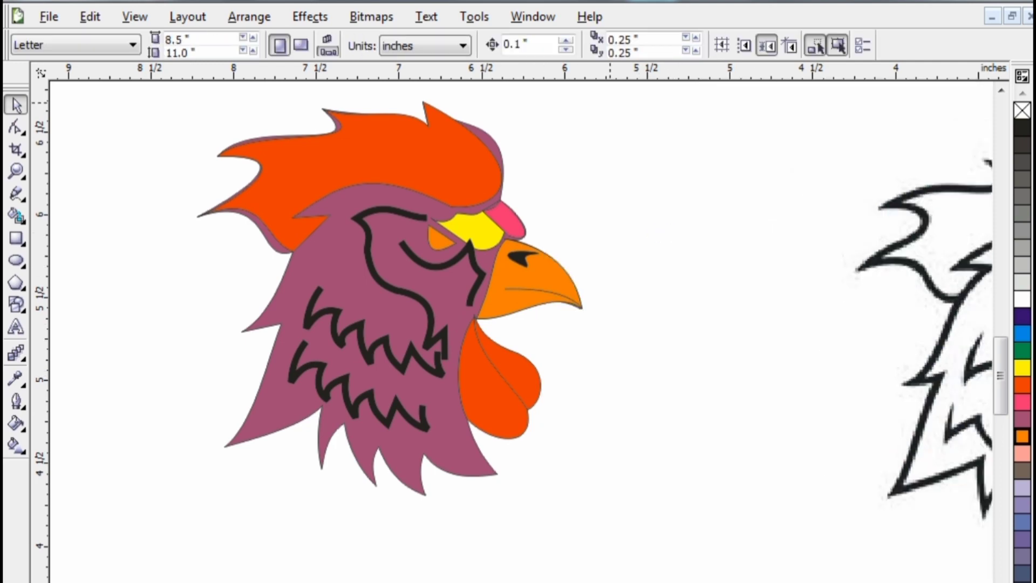
Step: Give all shapes and lines of the coloured rooster head a 3 pt outline
drag(604, 93, 117, 510)
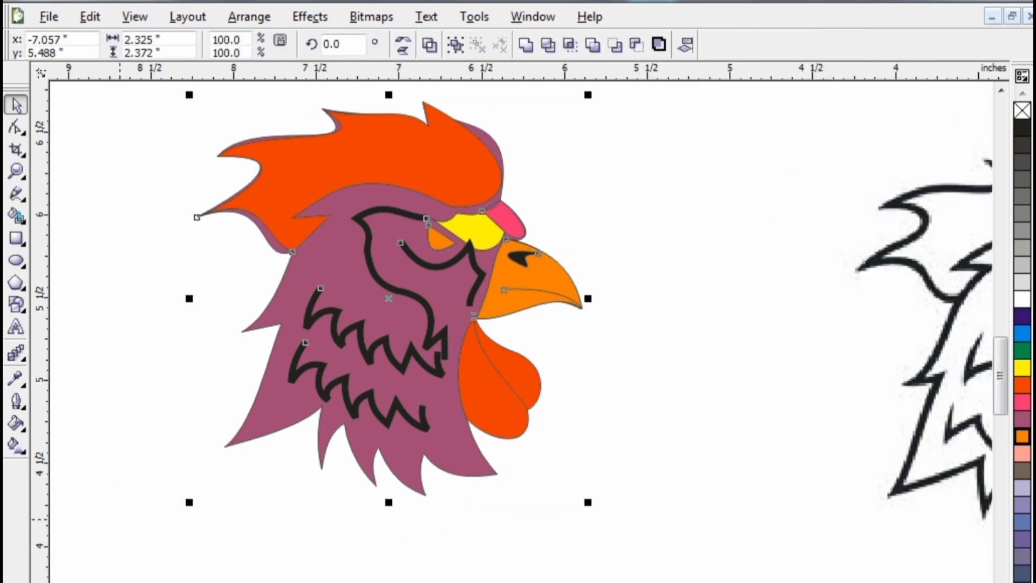
key(F12)
click(405, 251)
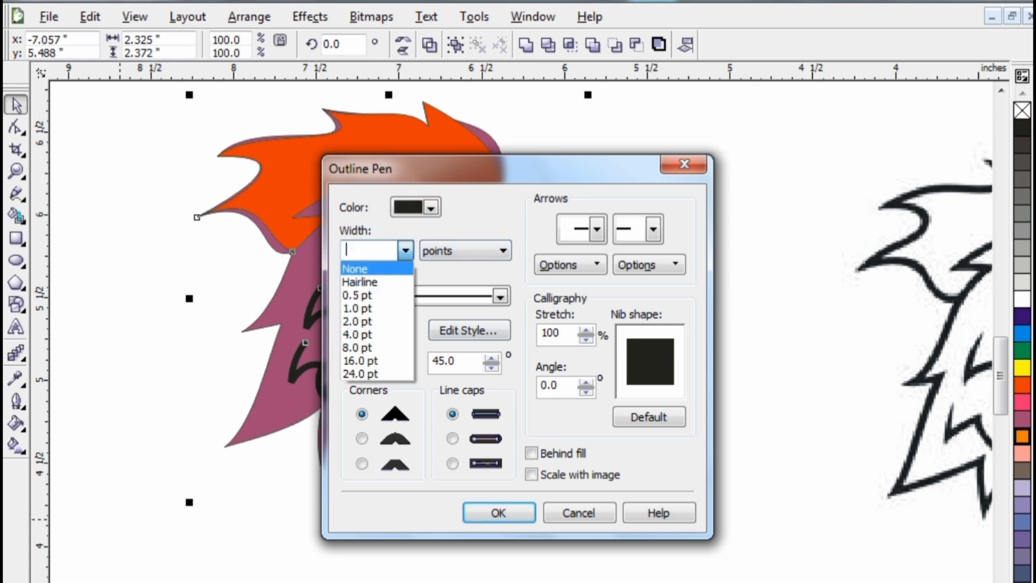
click(376, 268)
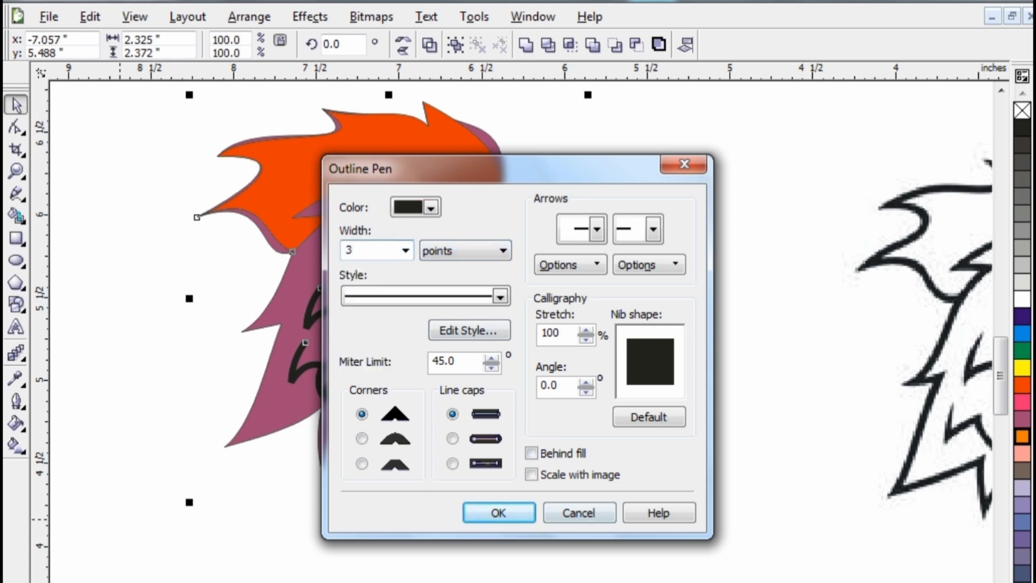
key(Return)
key(Escape)
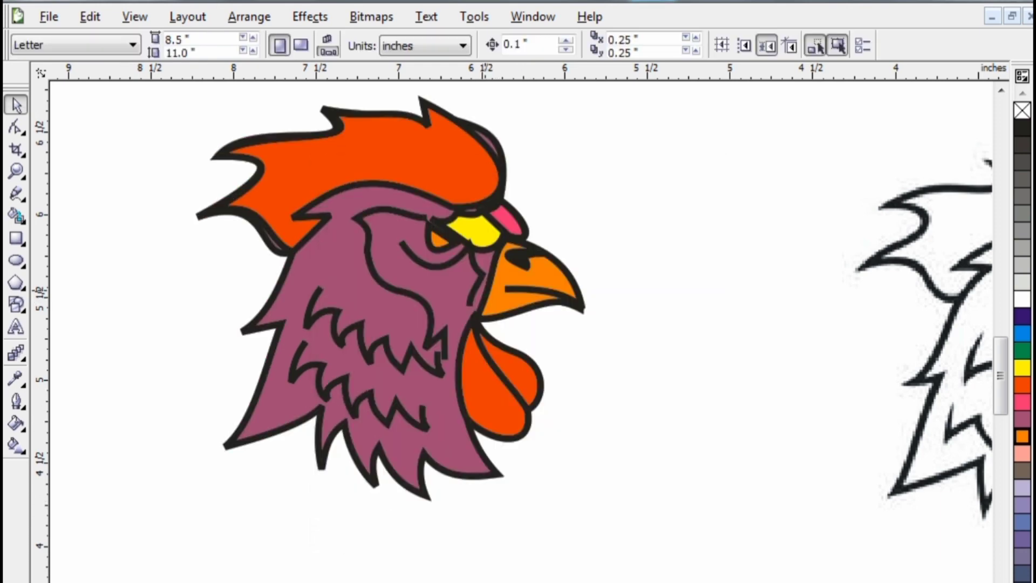
Step: Fill the pink piece above the beak with yellow to match the neighbouring brow shape
click(474, 230)
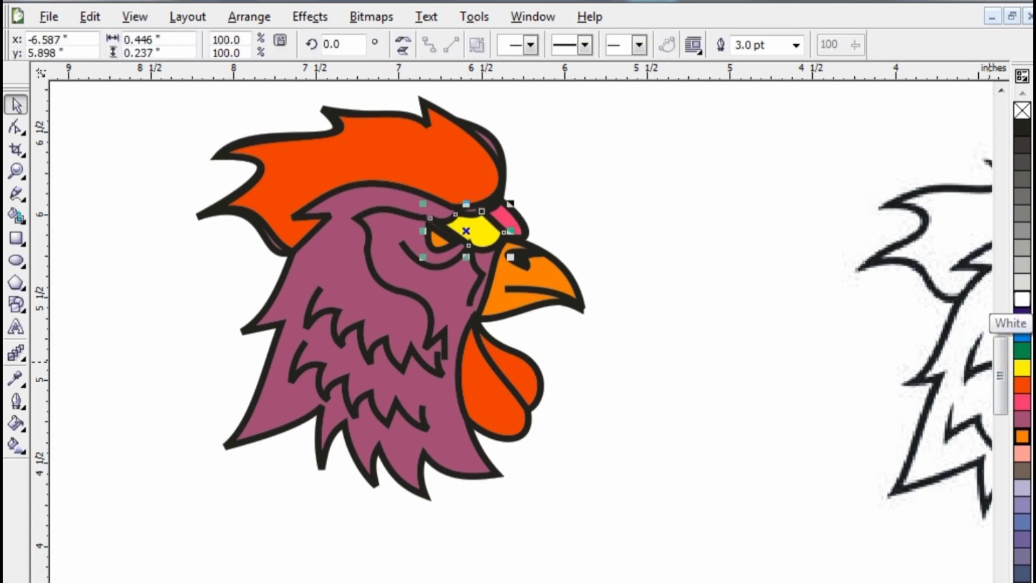
click(1022, 333)
click(1022, 368)
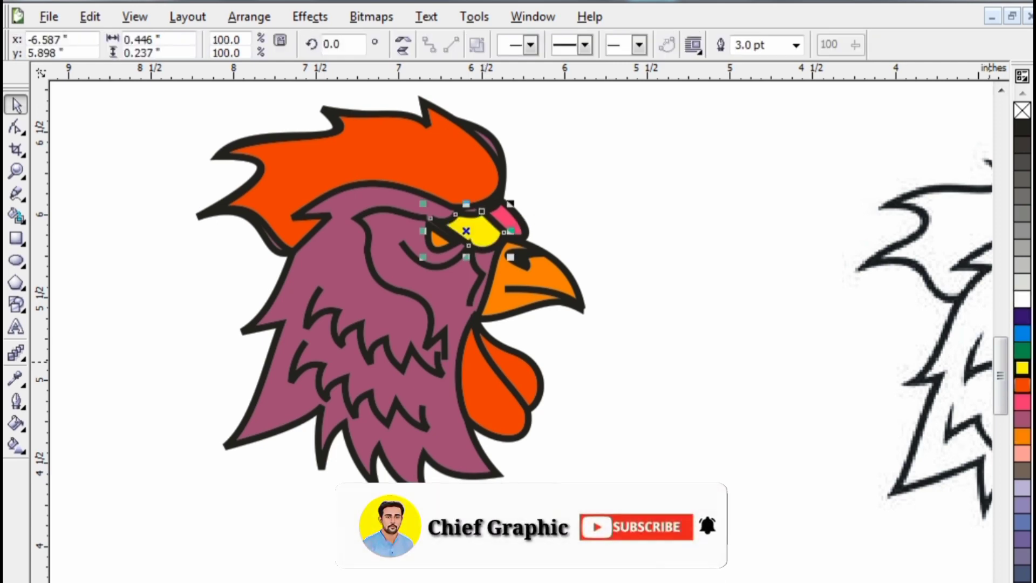
click(1022, 402)
click(1022, 367)
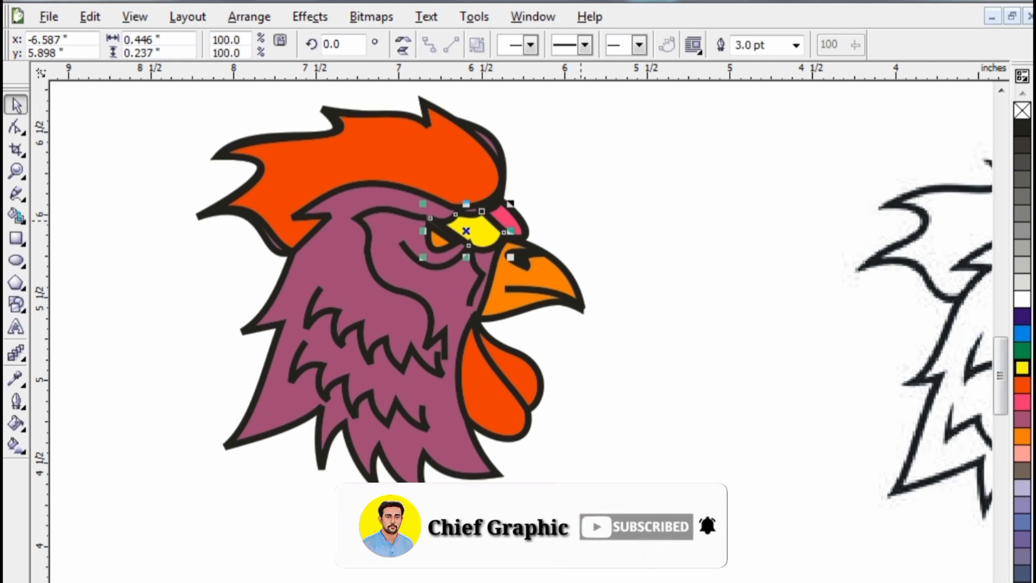
click(508, 219)
click(1022, 368)
Step: Fill the purple head and neck shape with white
click(917, 470)
click(475, 464)
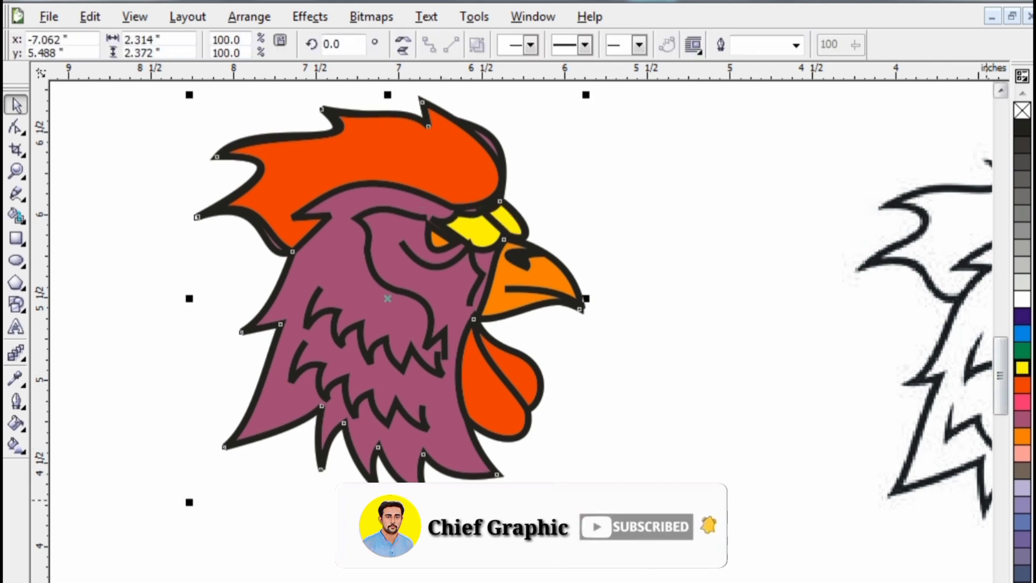
click(1022, 299)
Step: Delete the black-and-white sketch image beside the finished rooster head
click(917, 377)
key(F3)
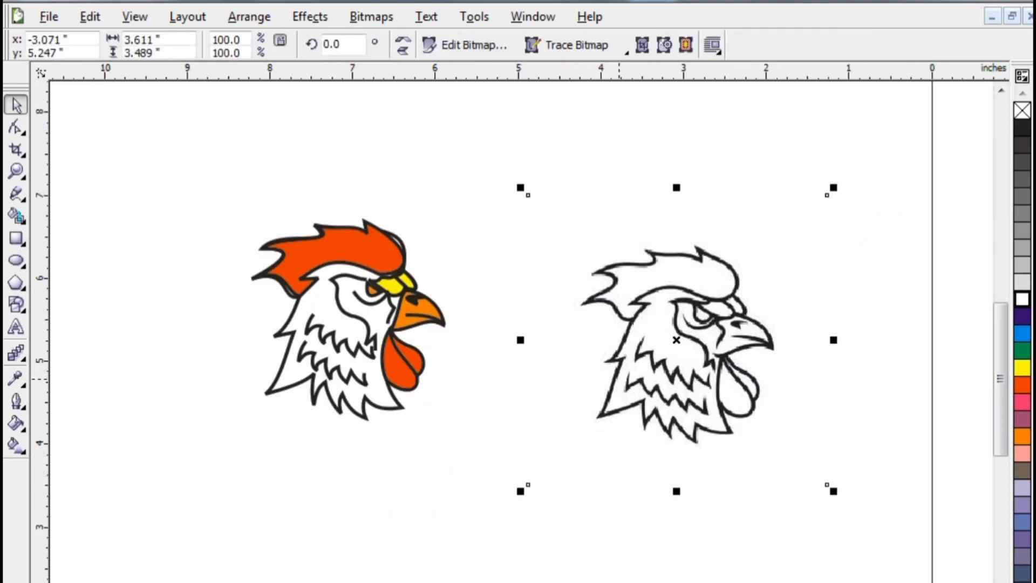
click(642, 388)
key(Delete)
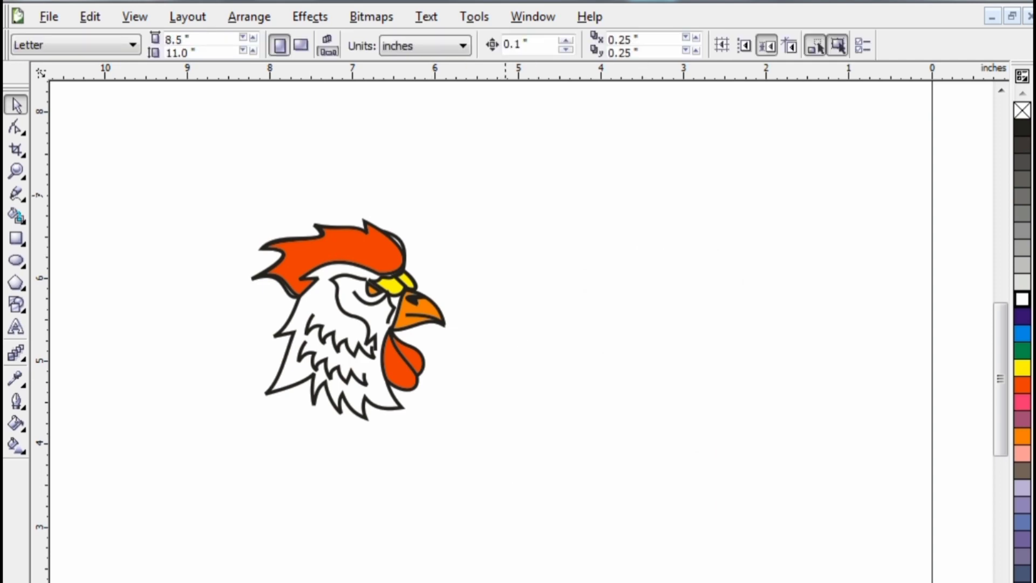
Step: Move the complete rooster head closer to the page, into the area freed by the sketch, and leave everything deselected
drag(527, 178, 194, 474)
drag(322, 344, 519, 370)
click(669, 401)
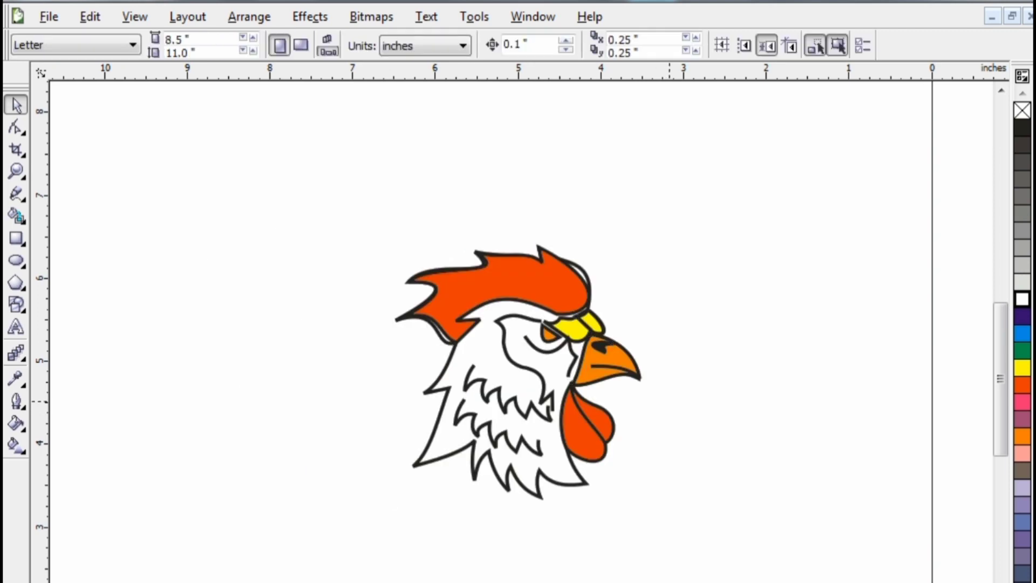
key(F12)
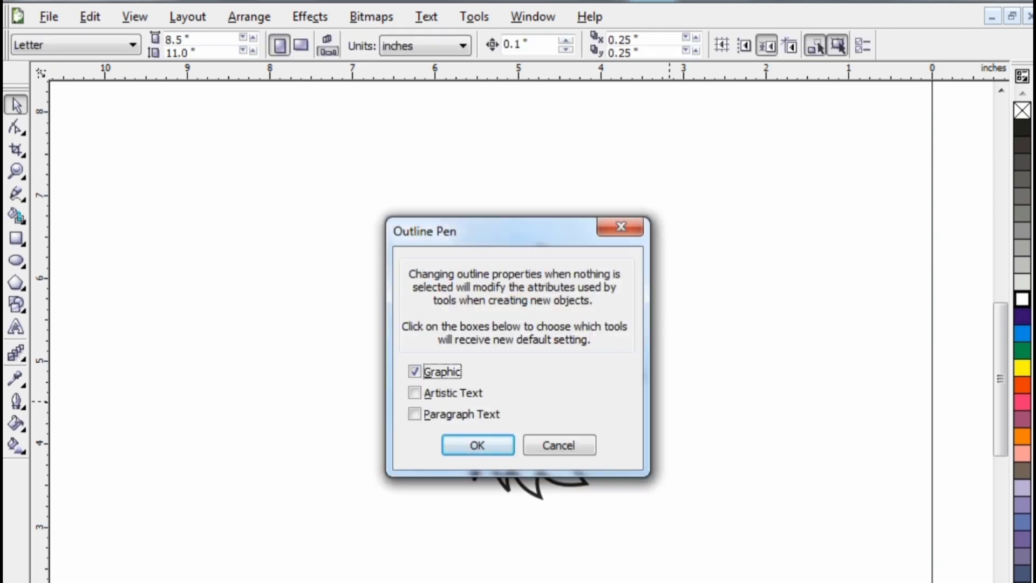
click(620, 227)
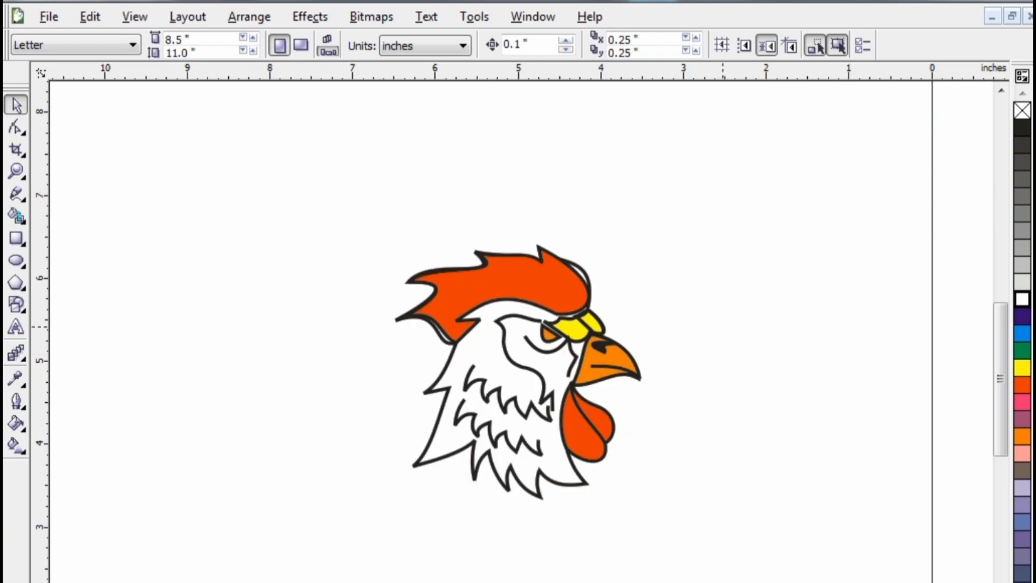